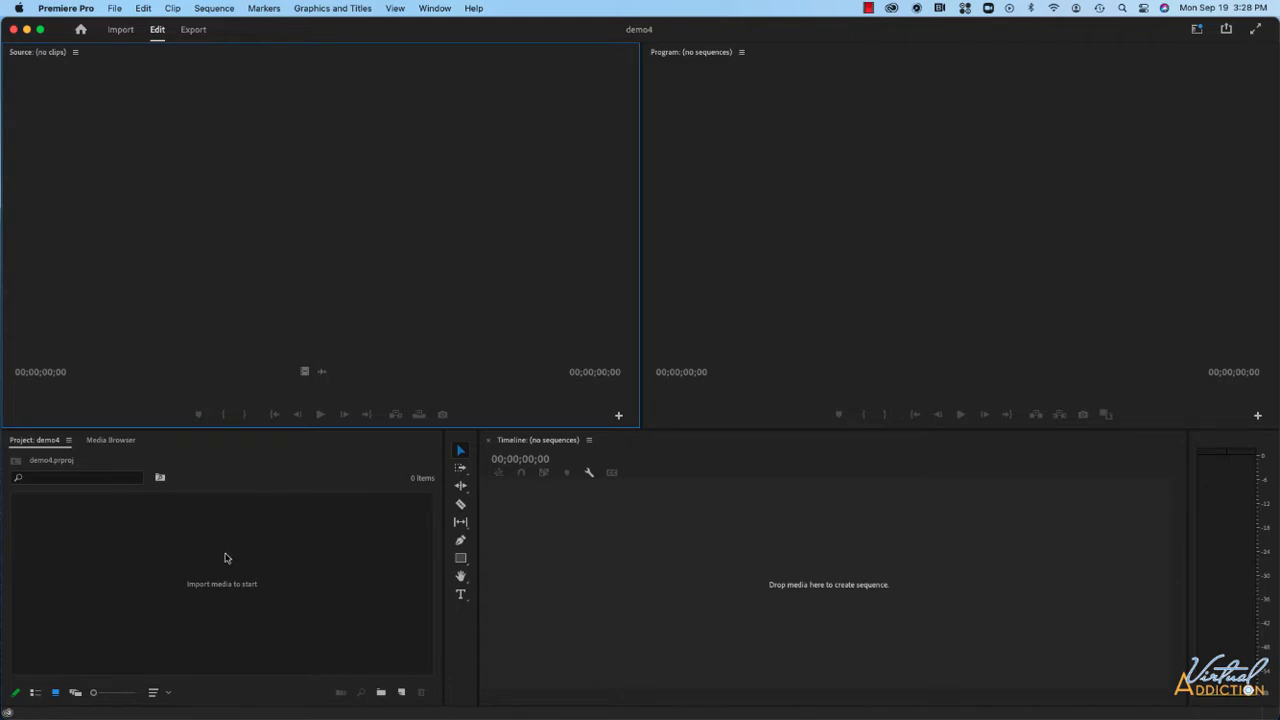
pyautogui.click(231, 554)
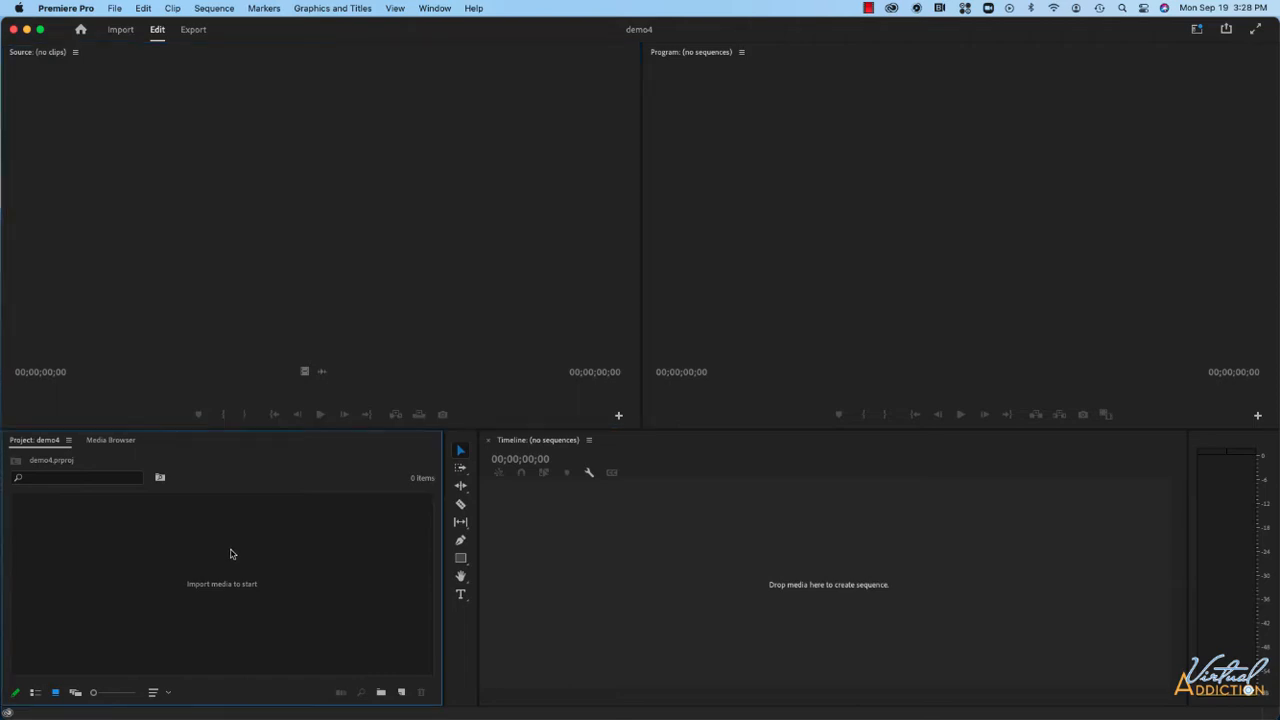
pyautogui.doubleClick(231, 554)
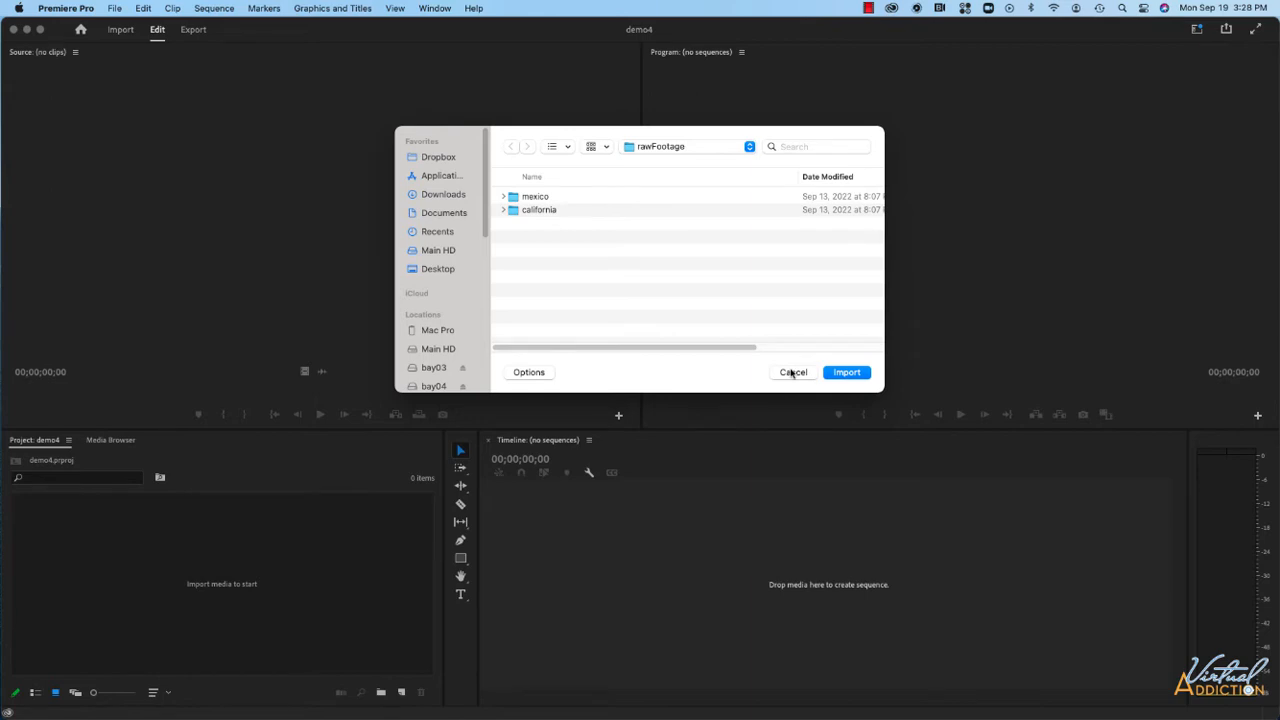
pyautogui.click(792, 372)
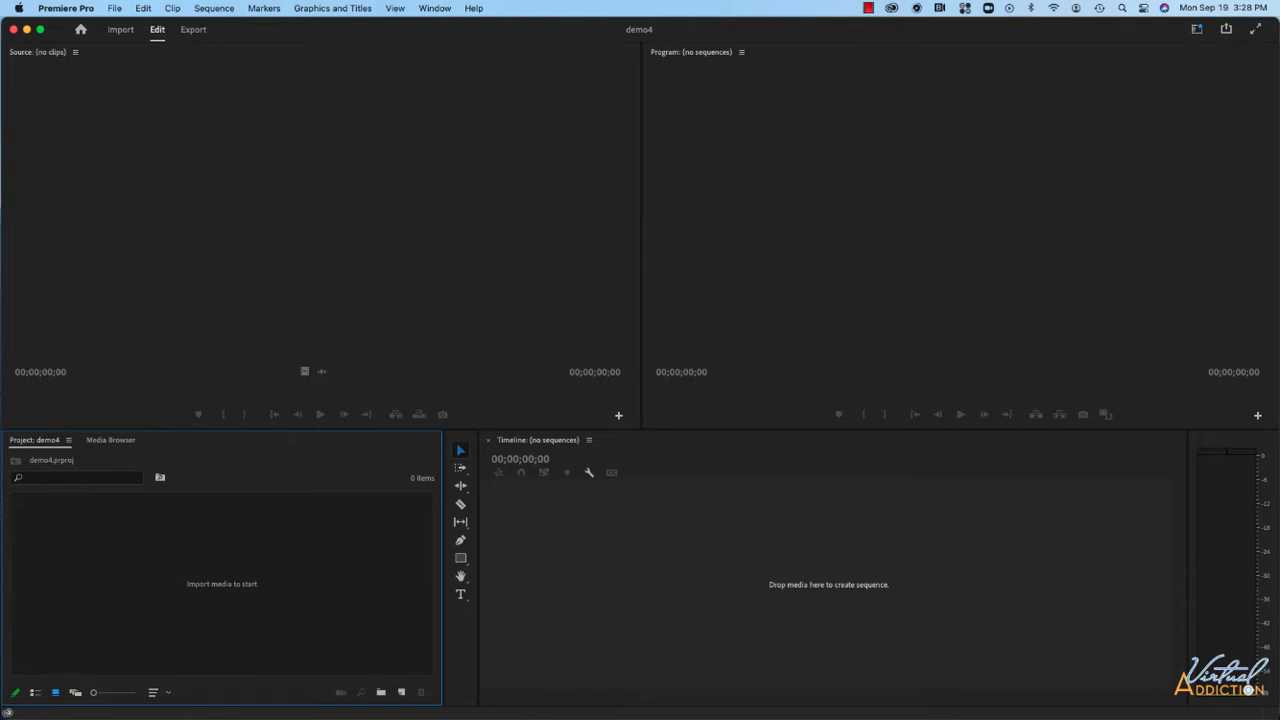
# Switch to Finder and import all clips from the california folder into the project.
pyautogui.press('super+Tab')
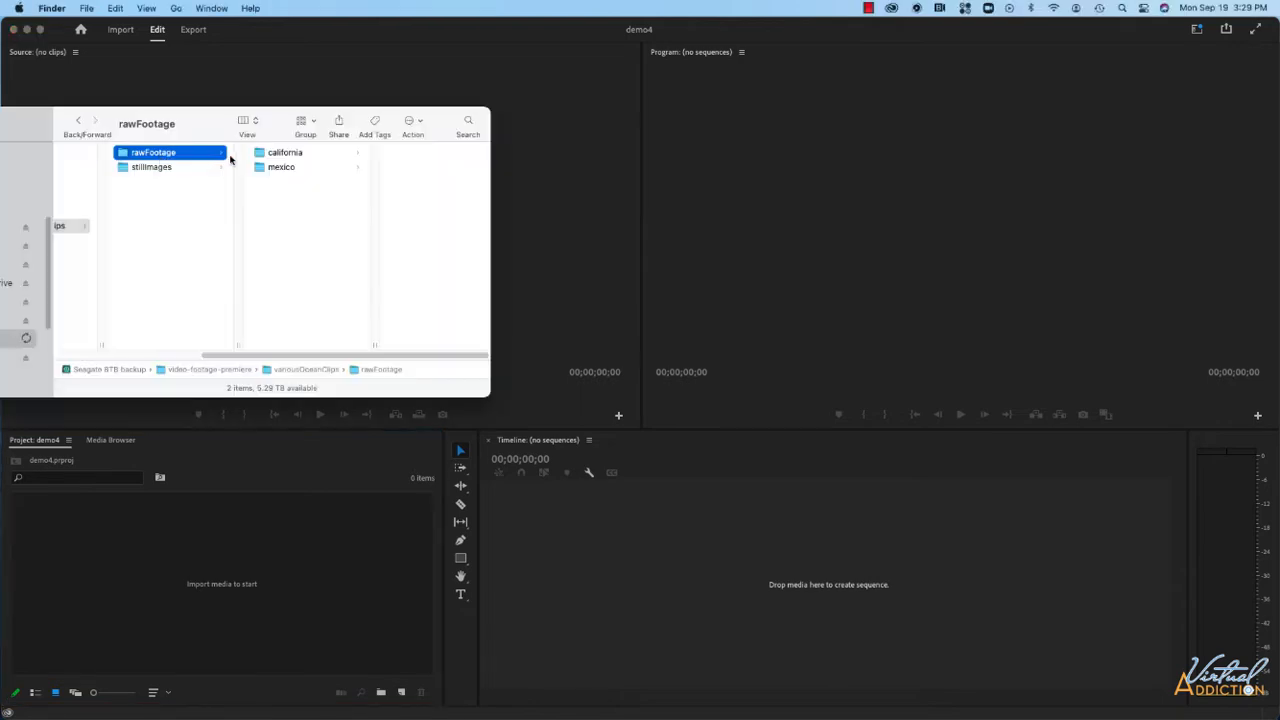
pyautogui.click(283, 156)
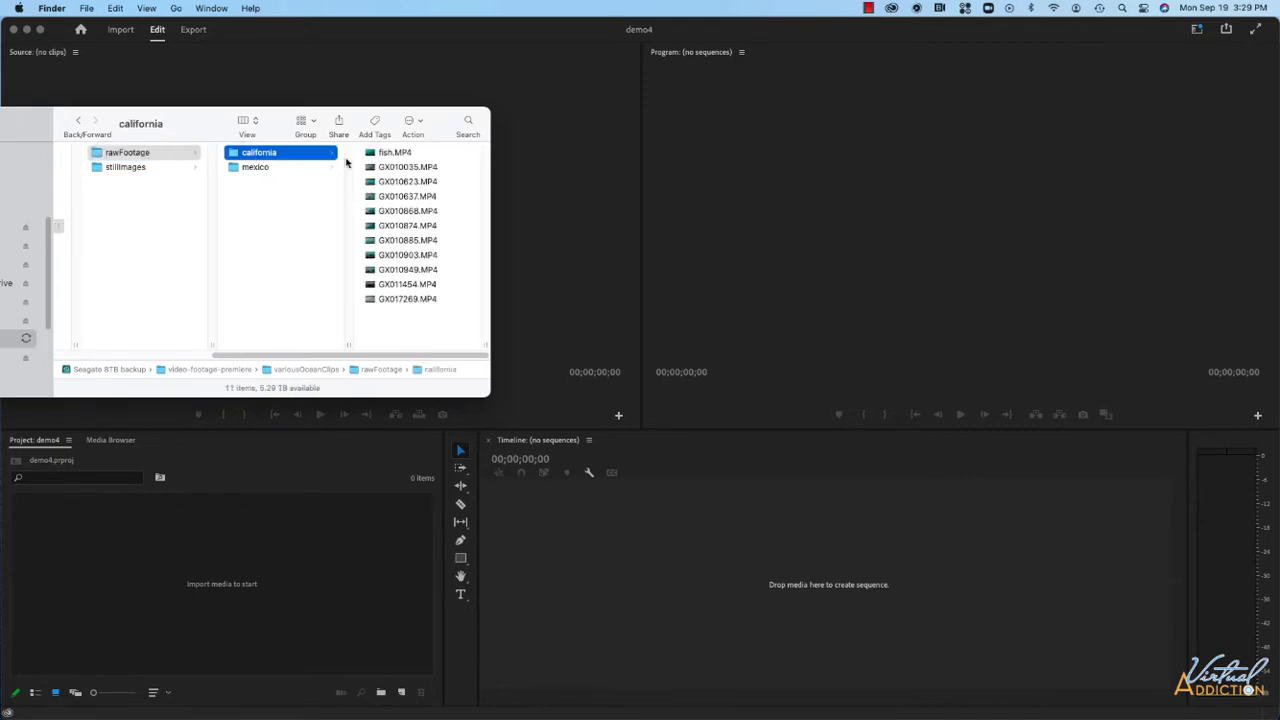
pyautogui.moveTo(457, 157); pyautogui.dragTo(394, 298)
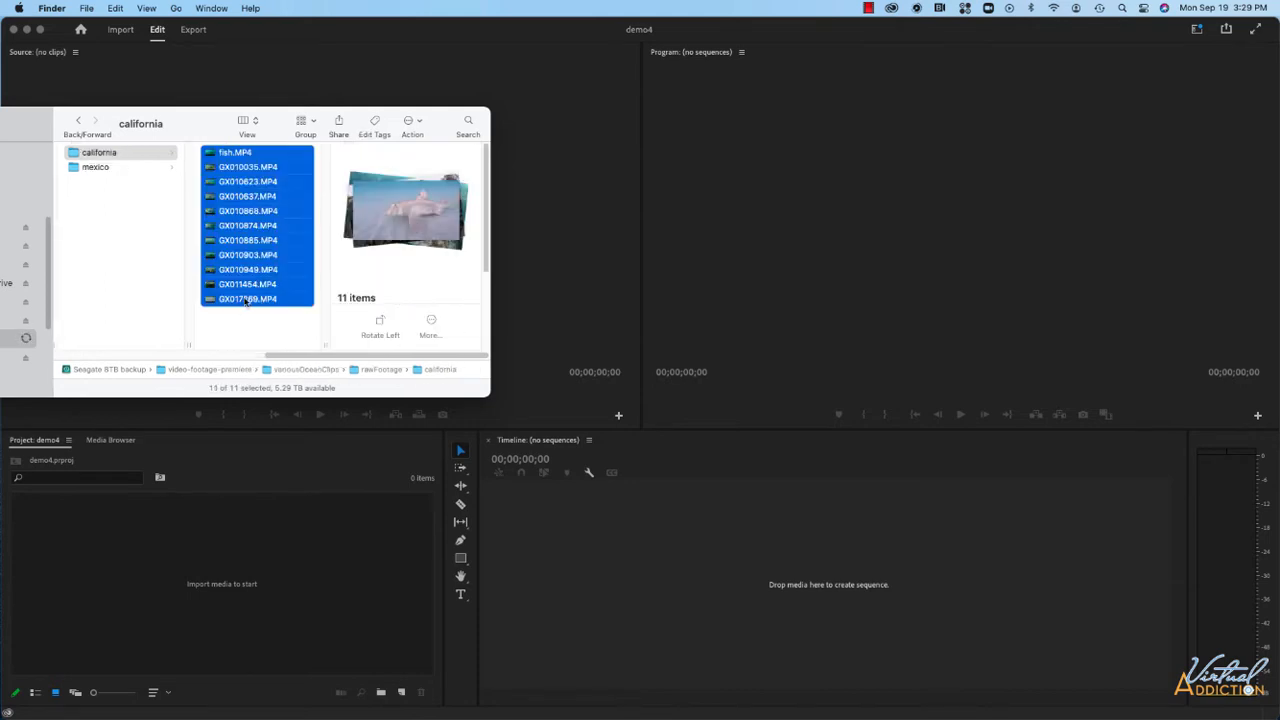
pyautogui.moveTo(244, 300); pyautogui.dragTo(178, 581)
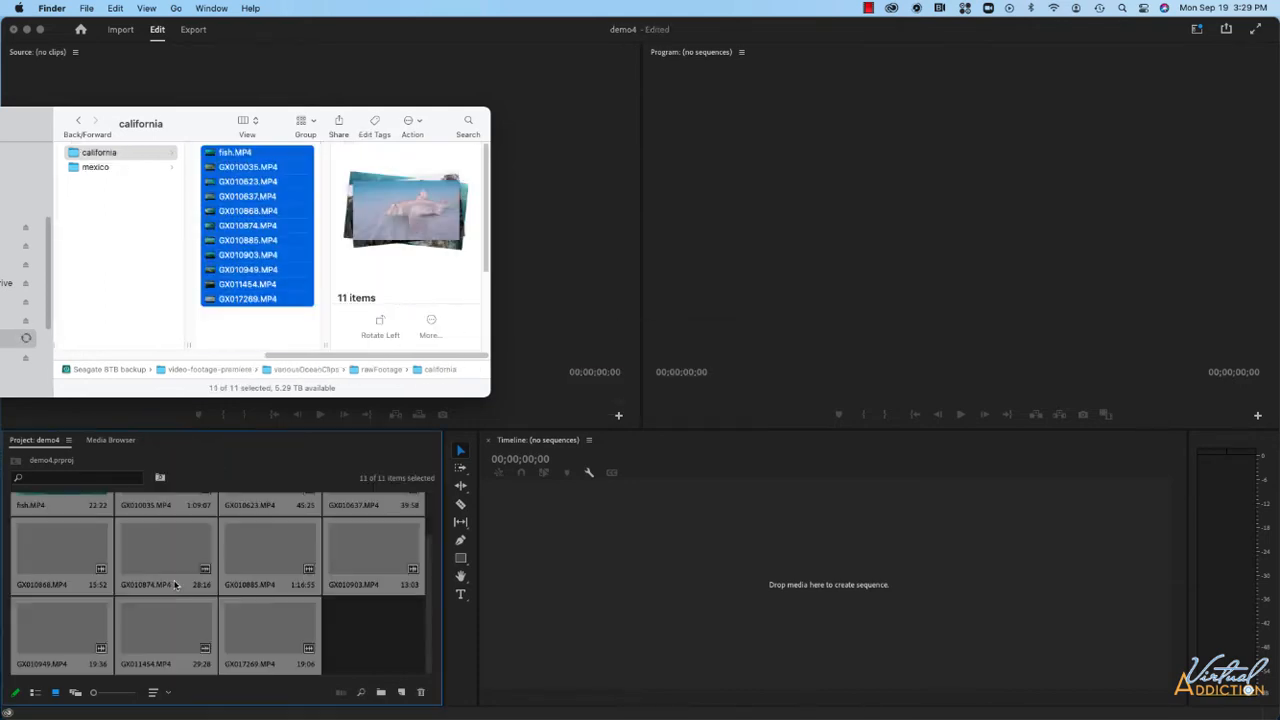
# Import all clips from the mexico folder into the project as well.
pyautogui.scroll(2, 245, 556)
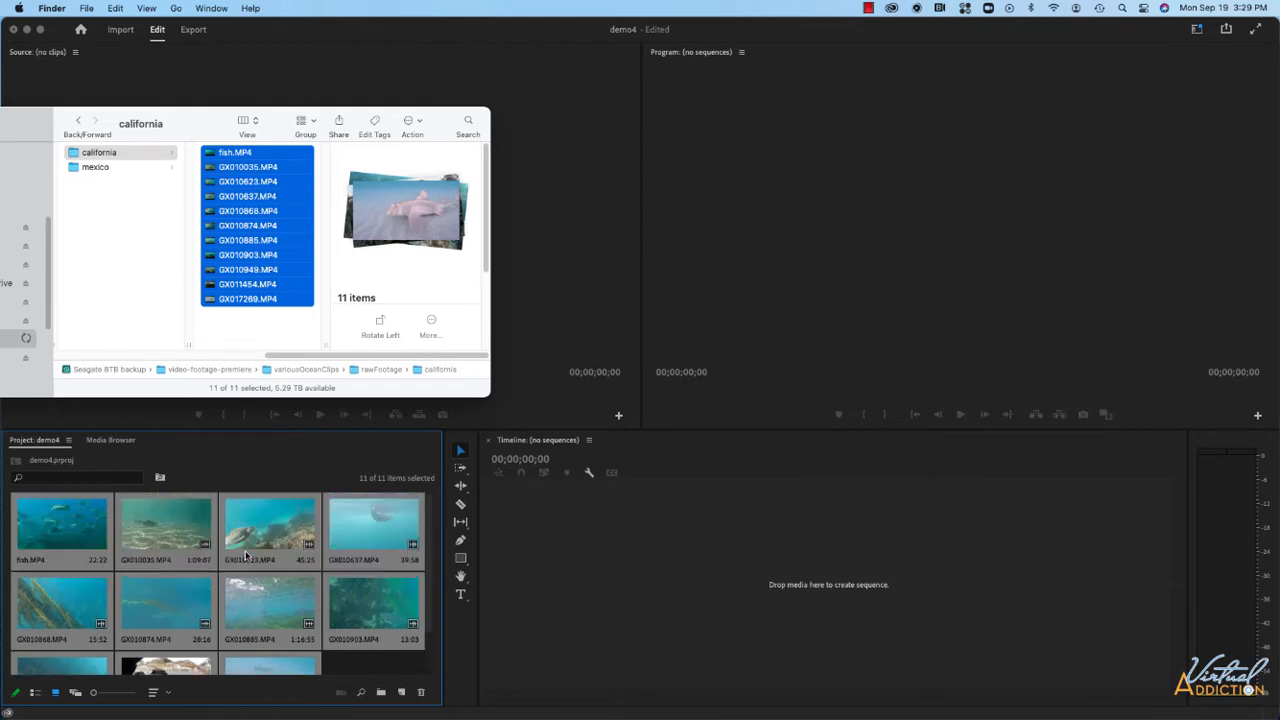
pyautogui.scroll(-2, 245, 556)
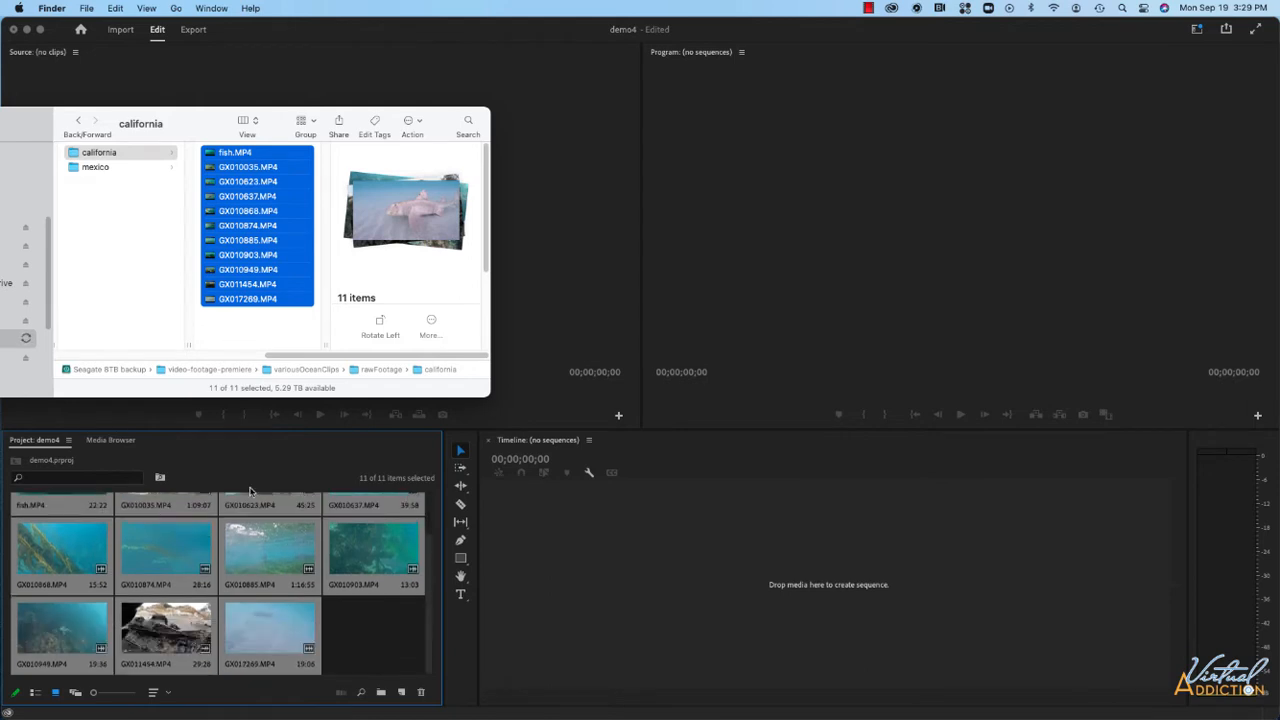
pyautogui.click(107, 168)
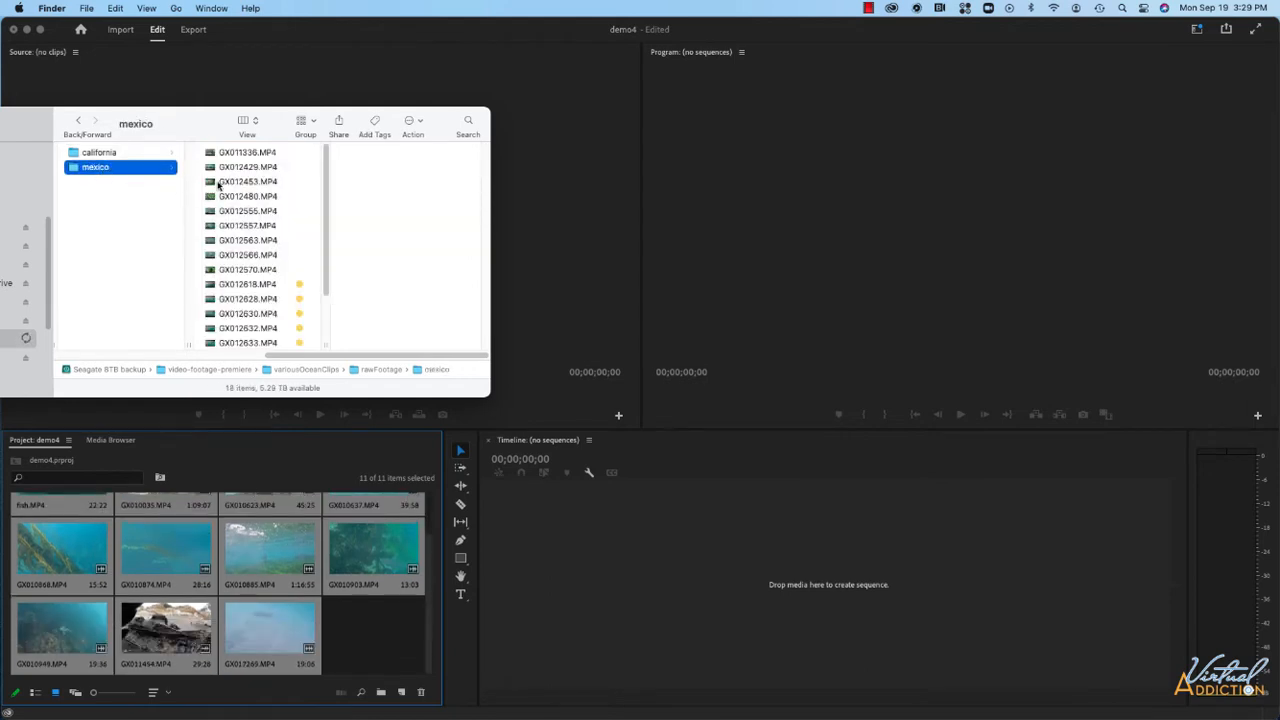
pyautogui.moveTo(290, 160); pyautogui.dragTo(214, 374)
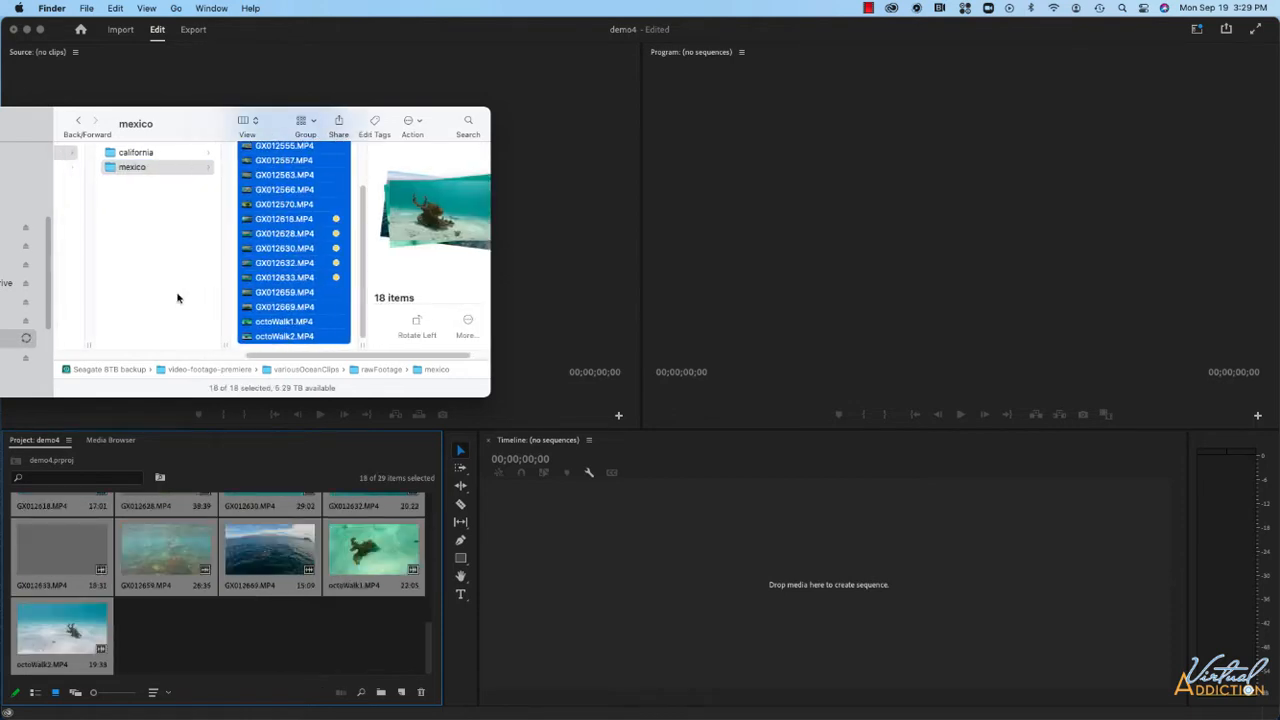
pyautogui.hscroll(-2, 177, 297)
pyautogui.hscroll(-3, 177, 297)
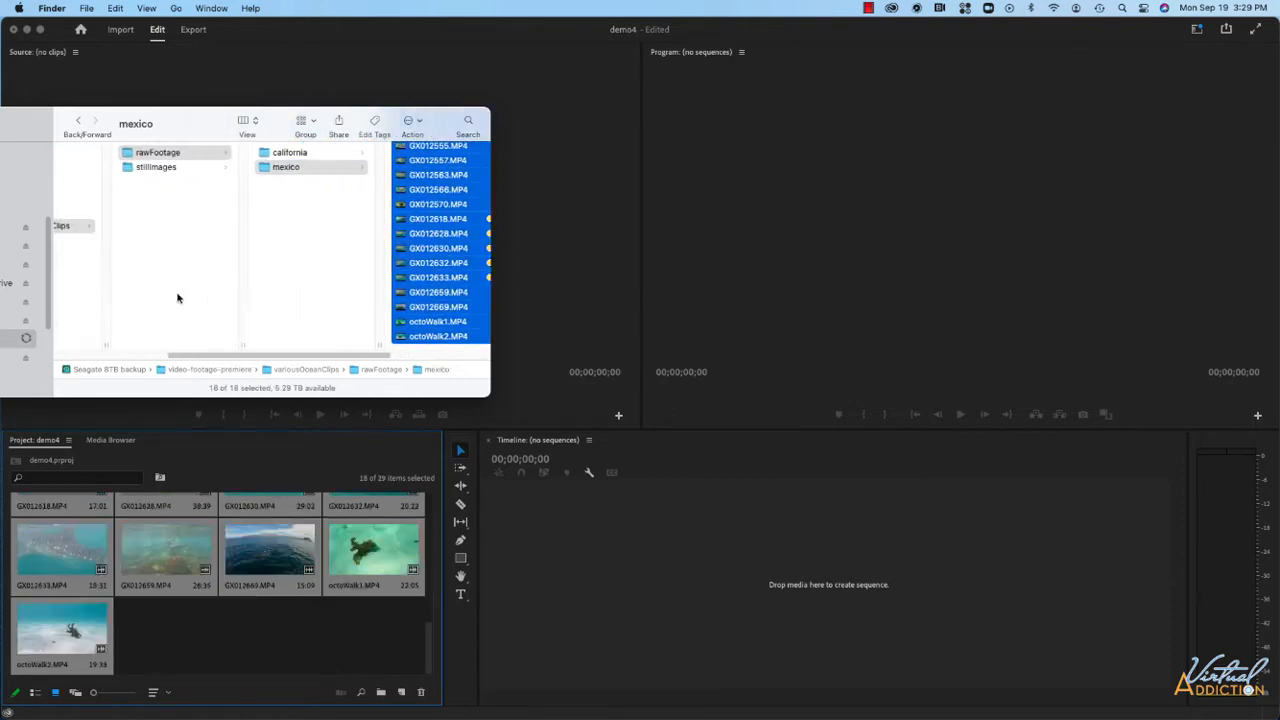
# Import all images from the stillImages folder into the project.
pyautogui.click(182, 168)
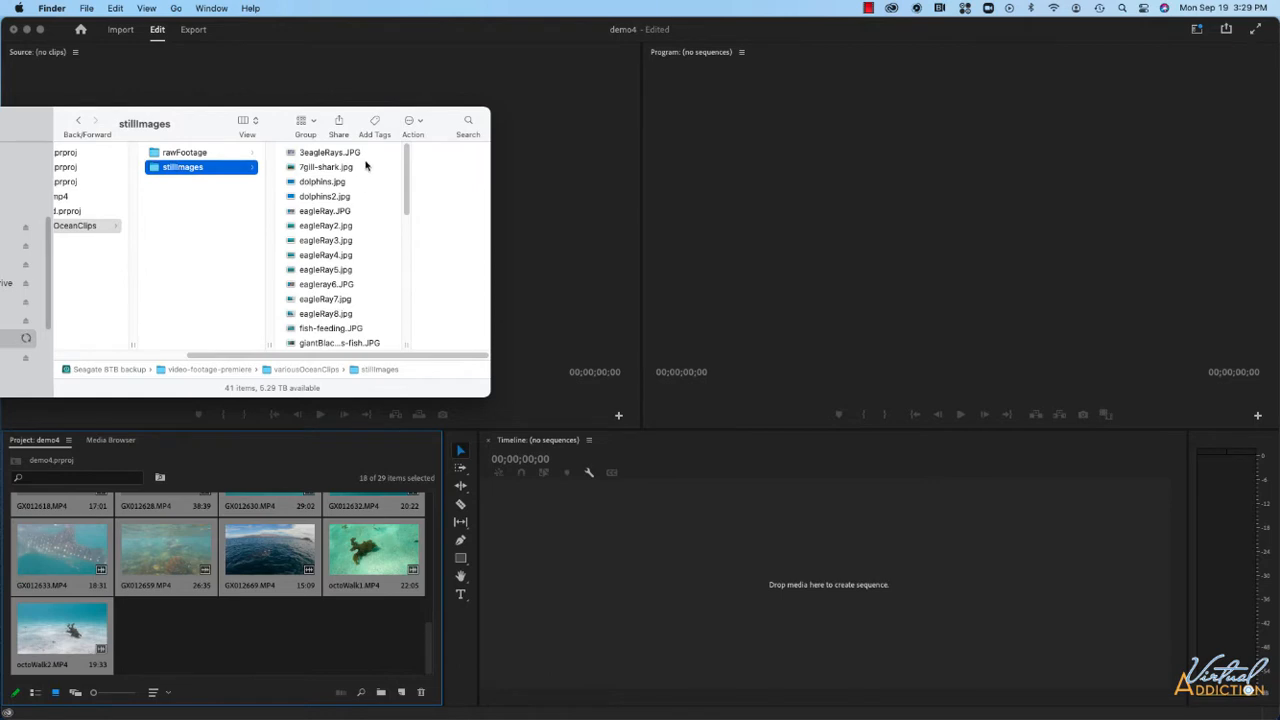
pyautogui.moveTo(366, 150); pyautogui.dragTo(308, 421)
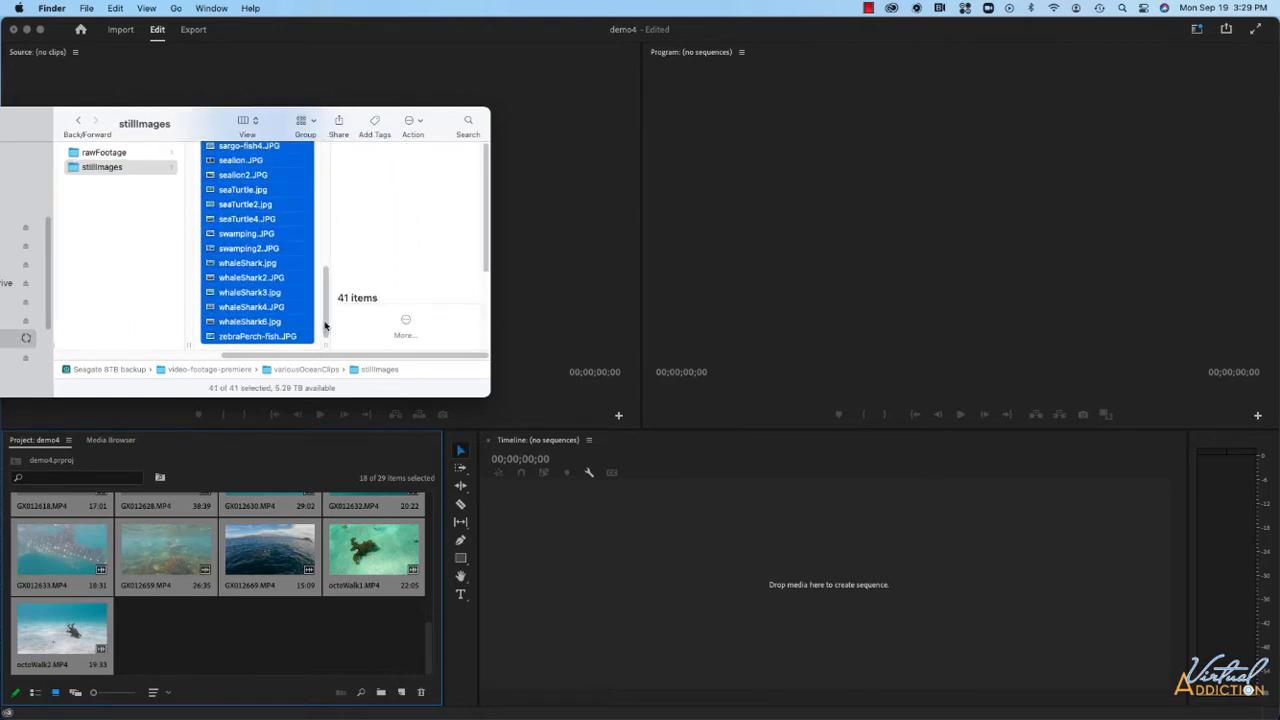
pyautogui.moveTo(272, 326); pyautogui.dragTo(234, 627)
pyautogui.moveTo(163, 705); pyautogui.dragTo(320, 660)
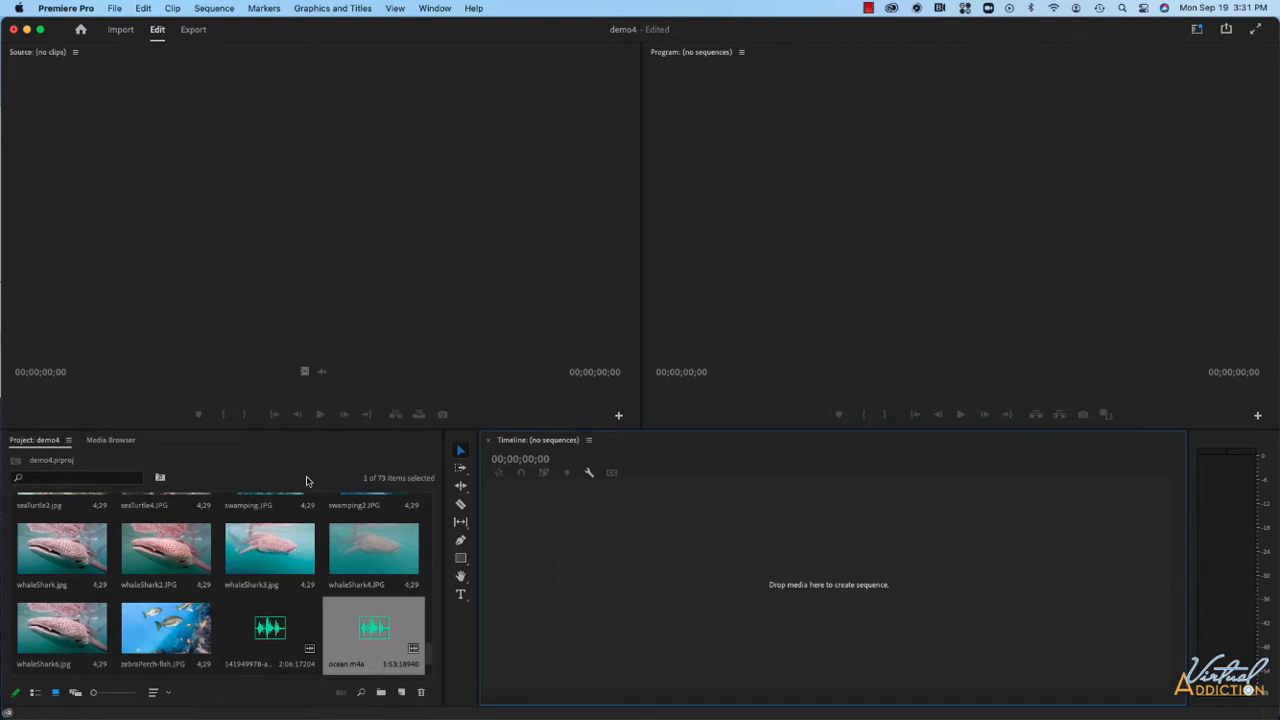
# Maximize the project panel and switch it to list view.
pyautogui.press('`')
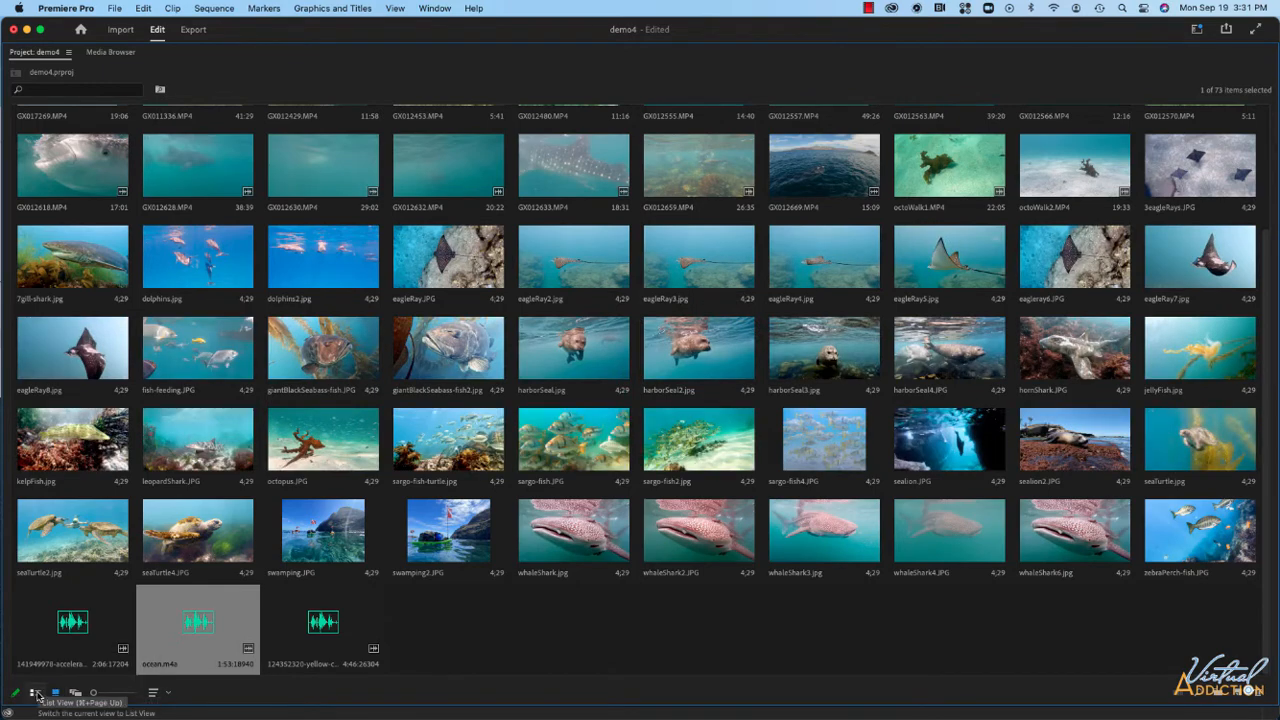
pyautogui.click(35, 693)
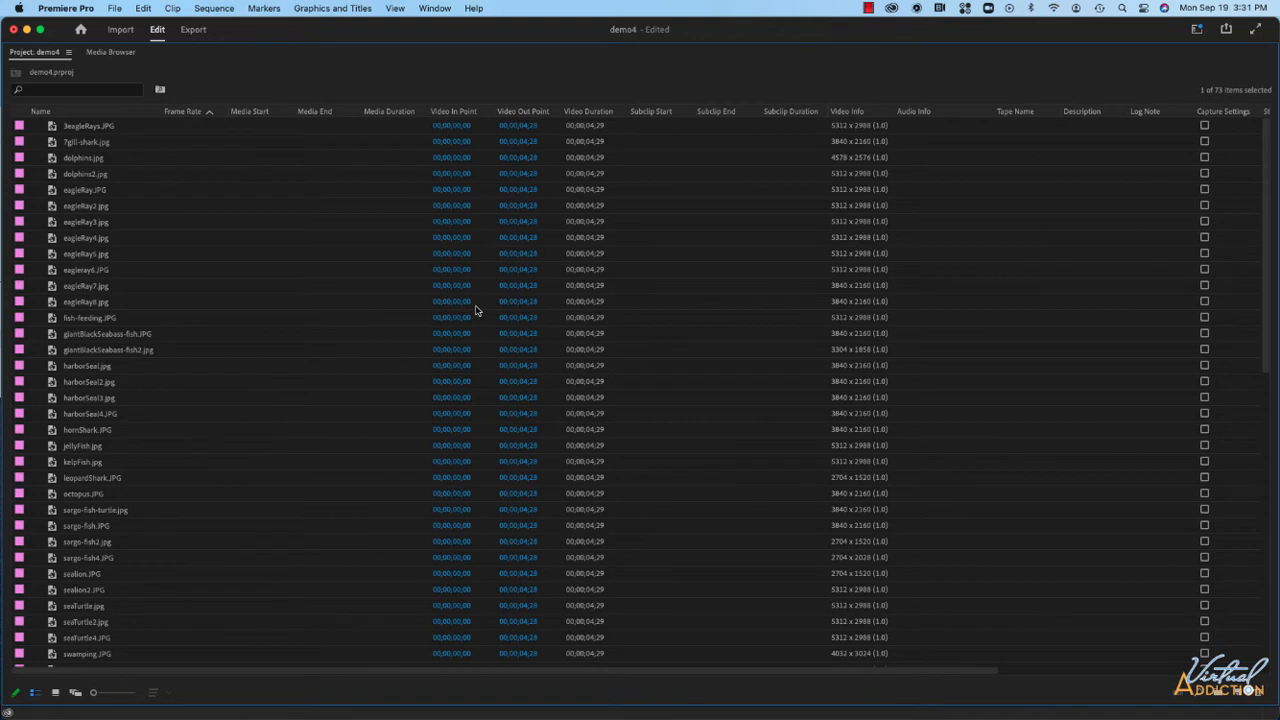
# Scroll through the project list to review the frame rates, durations and resolutions of the imported media.
pyautogui.scroll(-4, 251, 300)
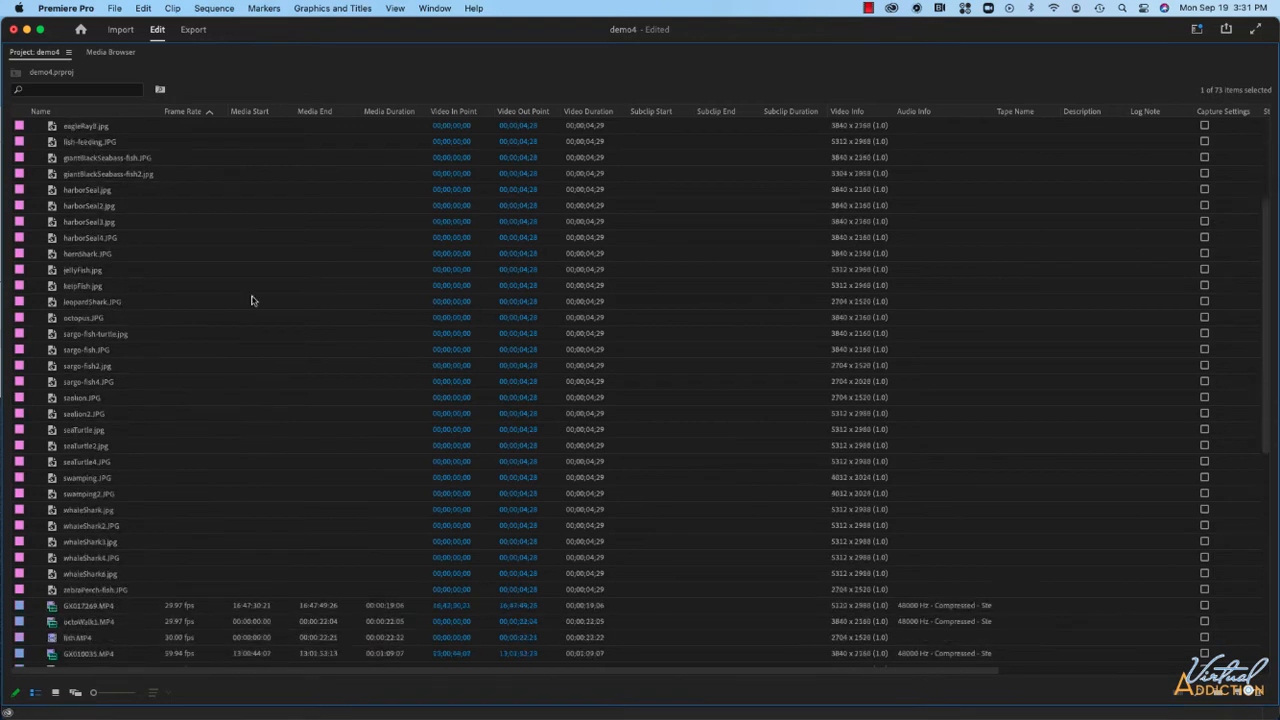
pyautogui.scroll(-4, 251, 300)
pyautogui.scroll(-3, 251, 300)
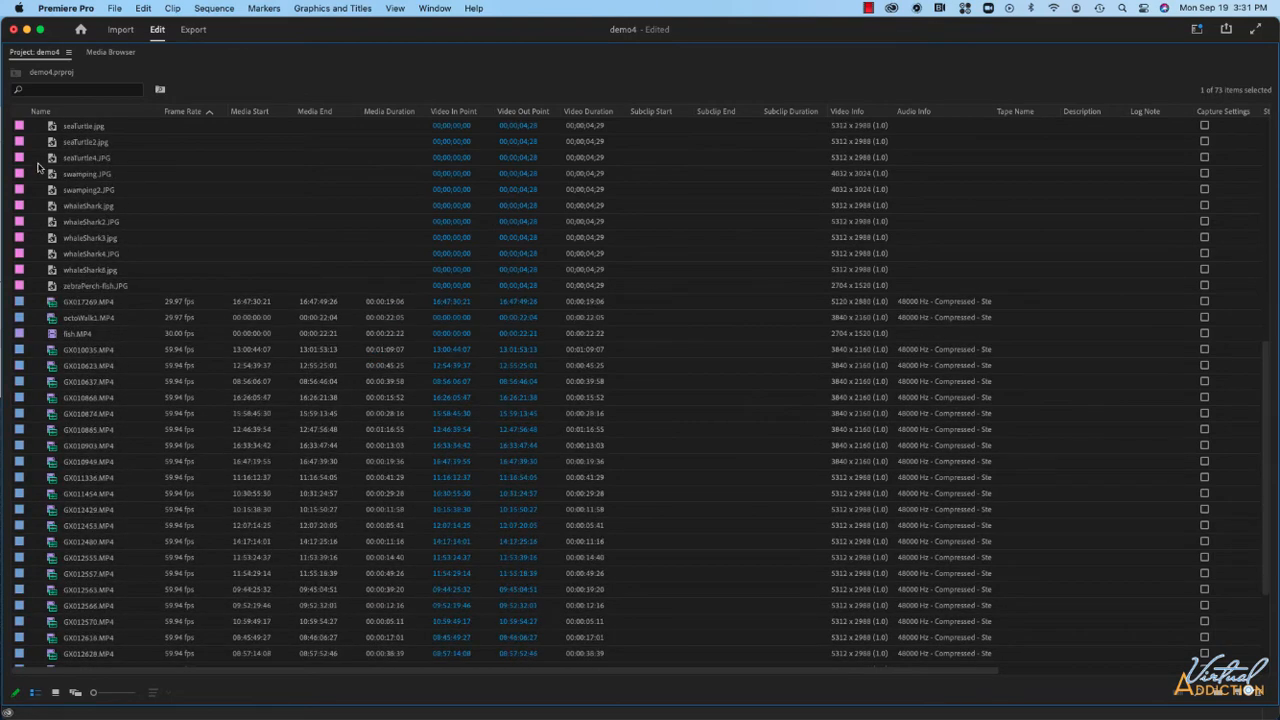
pyautogui.scroll(9, 38, 175)
pyautogui.scroll(-8, 38, 175)
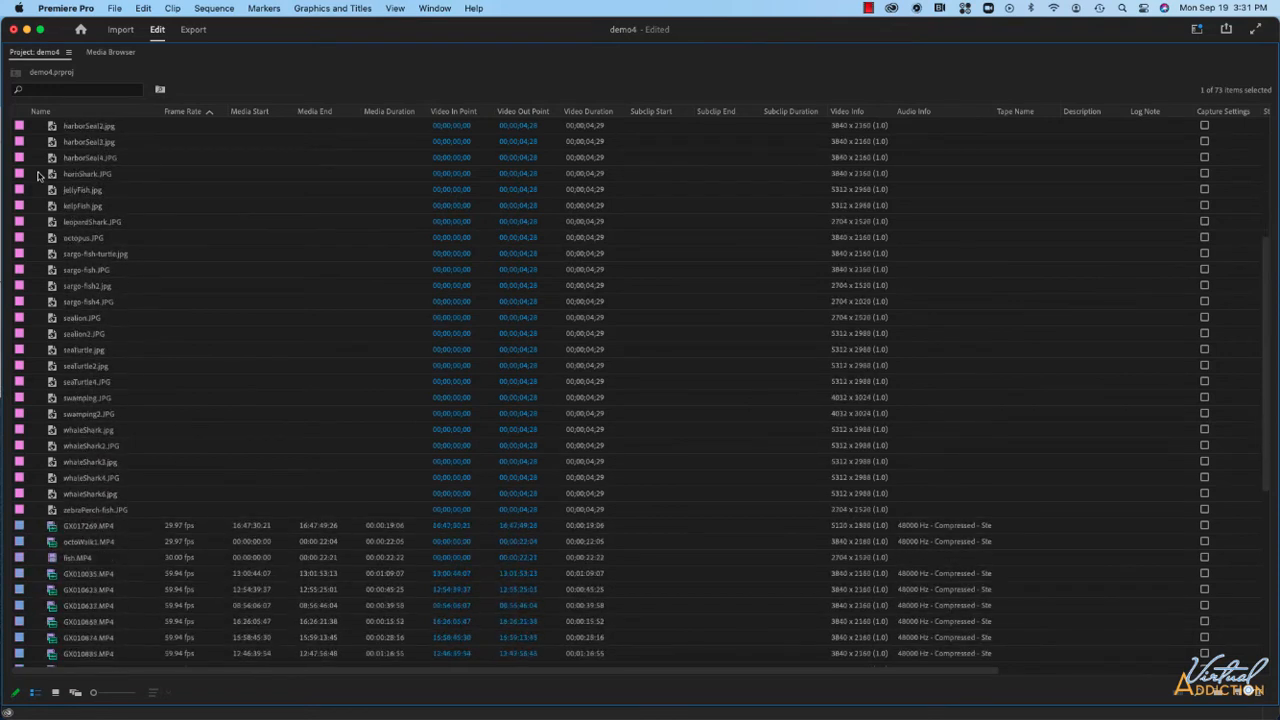
pyautogui.scroll(-4, 38, 175)
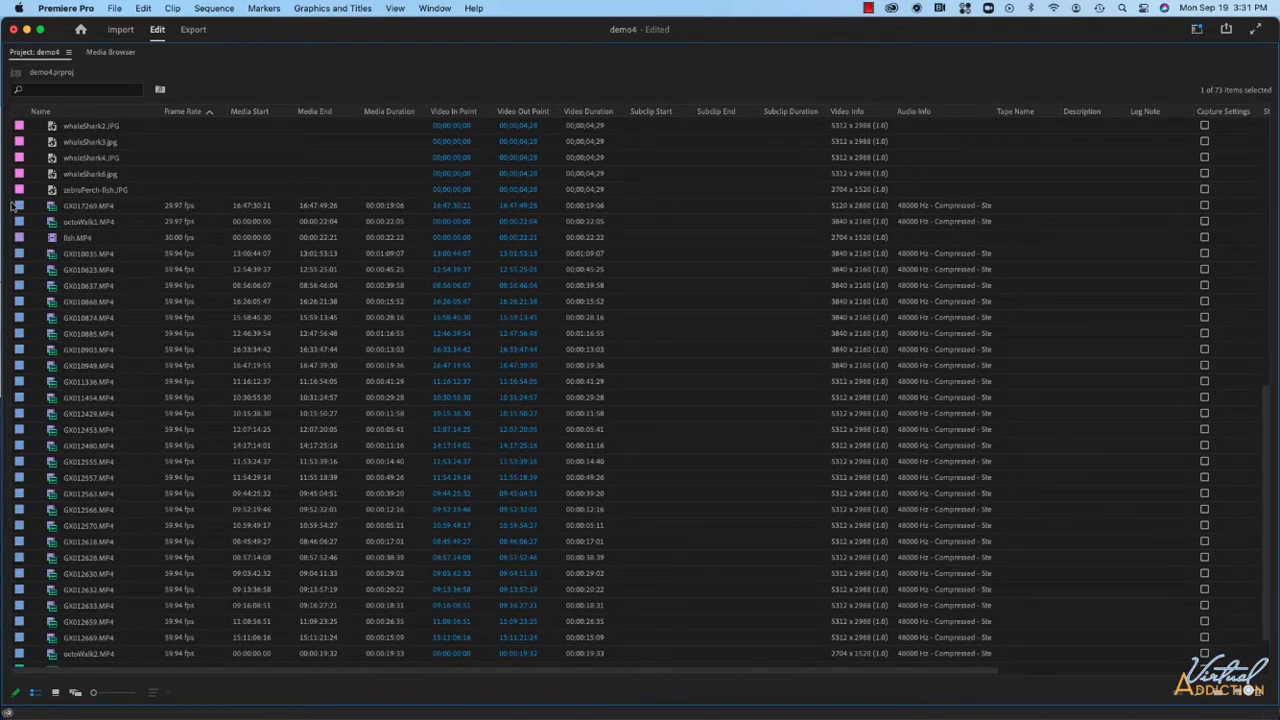
pyautogui.scroll(-1, 41, 257)
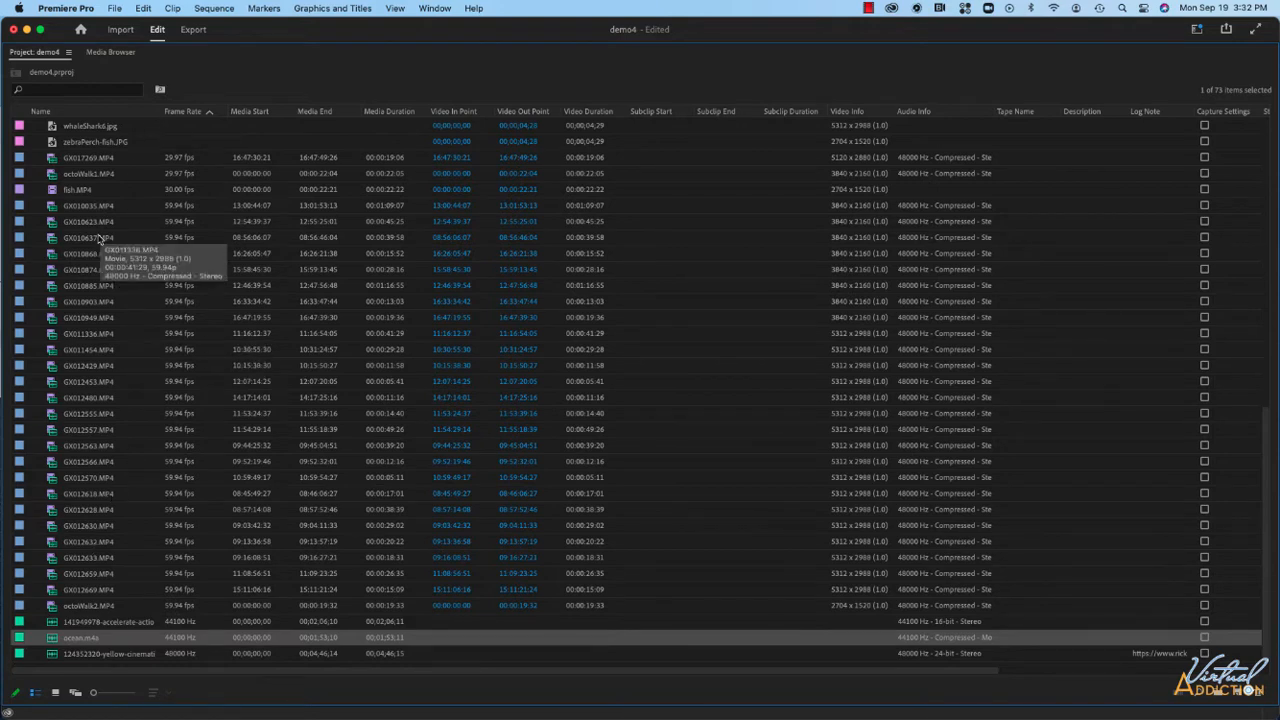
pyautogui.scroll(5, 146, 218)
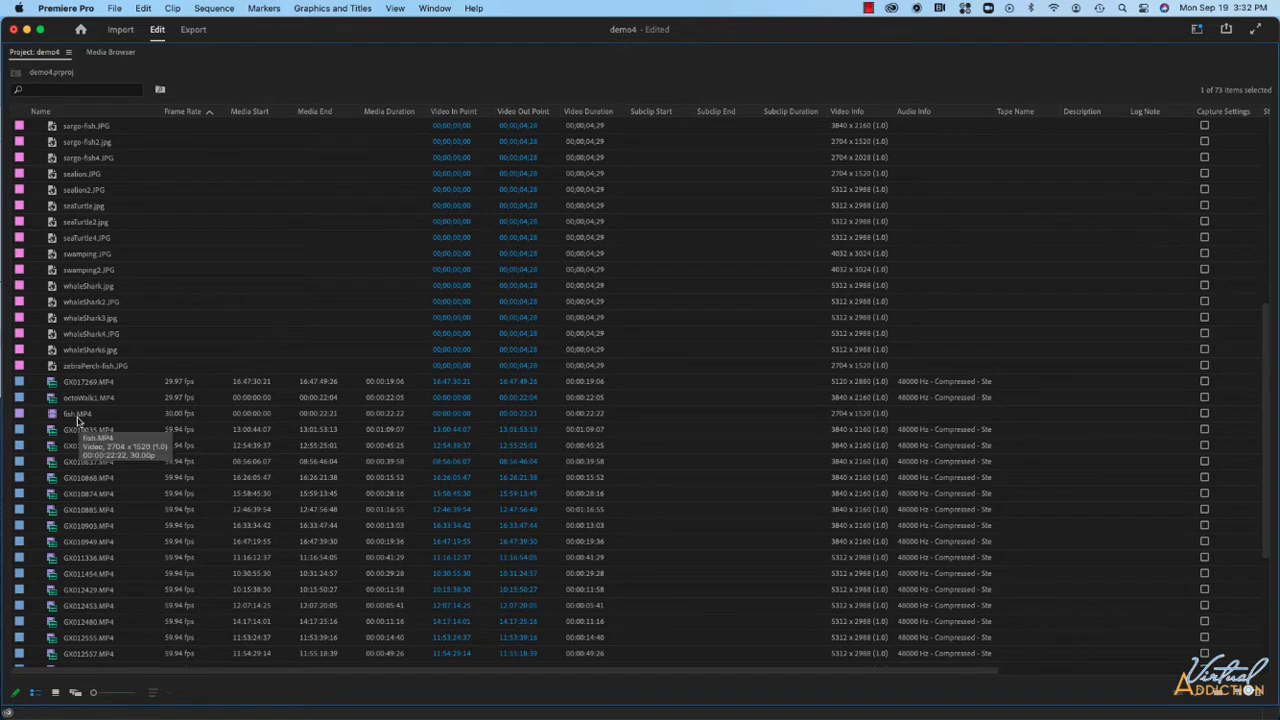
pyautogui.scroll(-5, 60, 452)
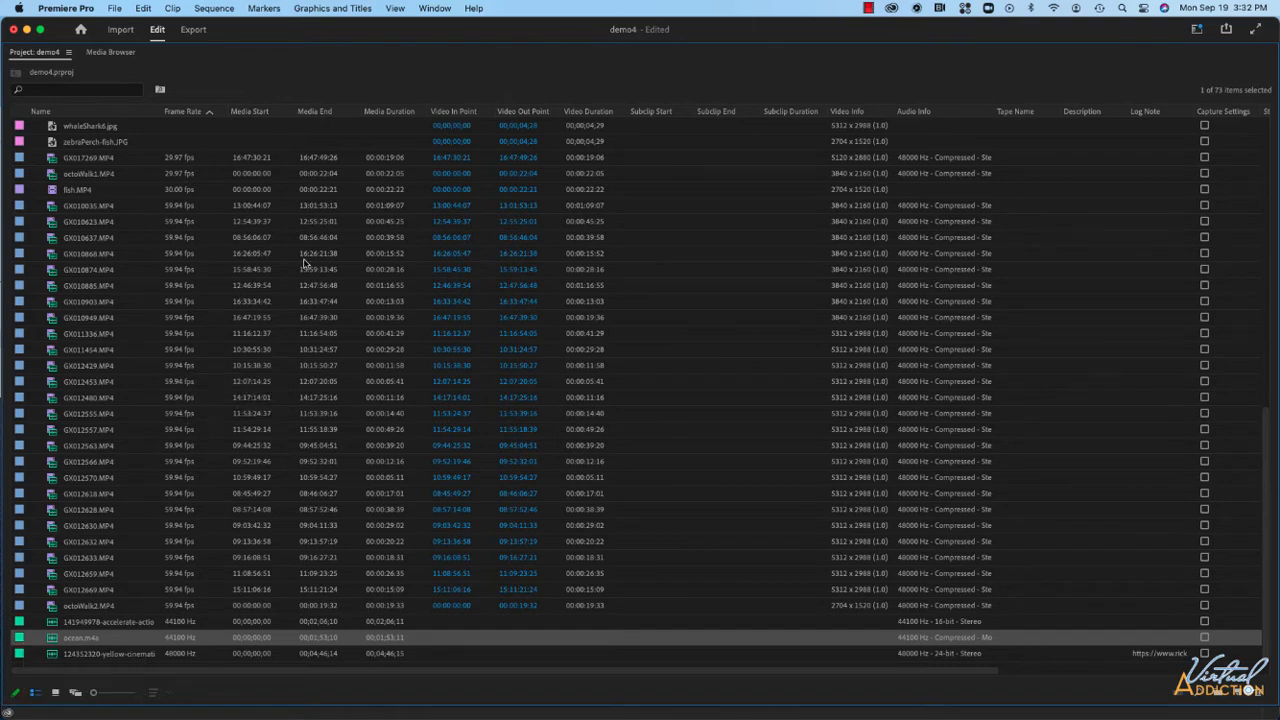
pyautogui.scroll(5, 270, 172)
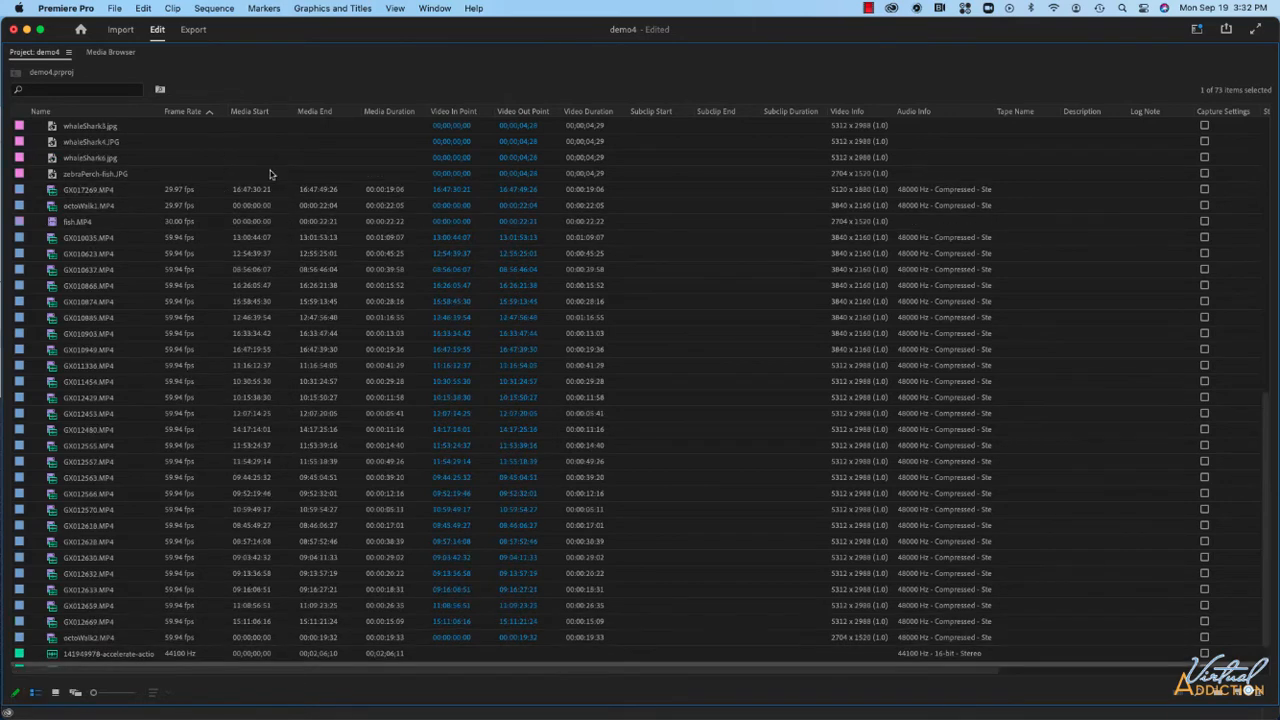
pyautogui.scroll(15, 270, 174)
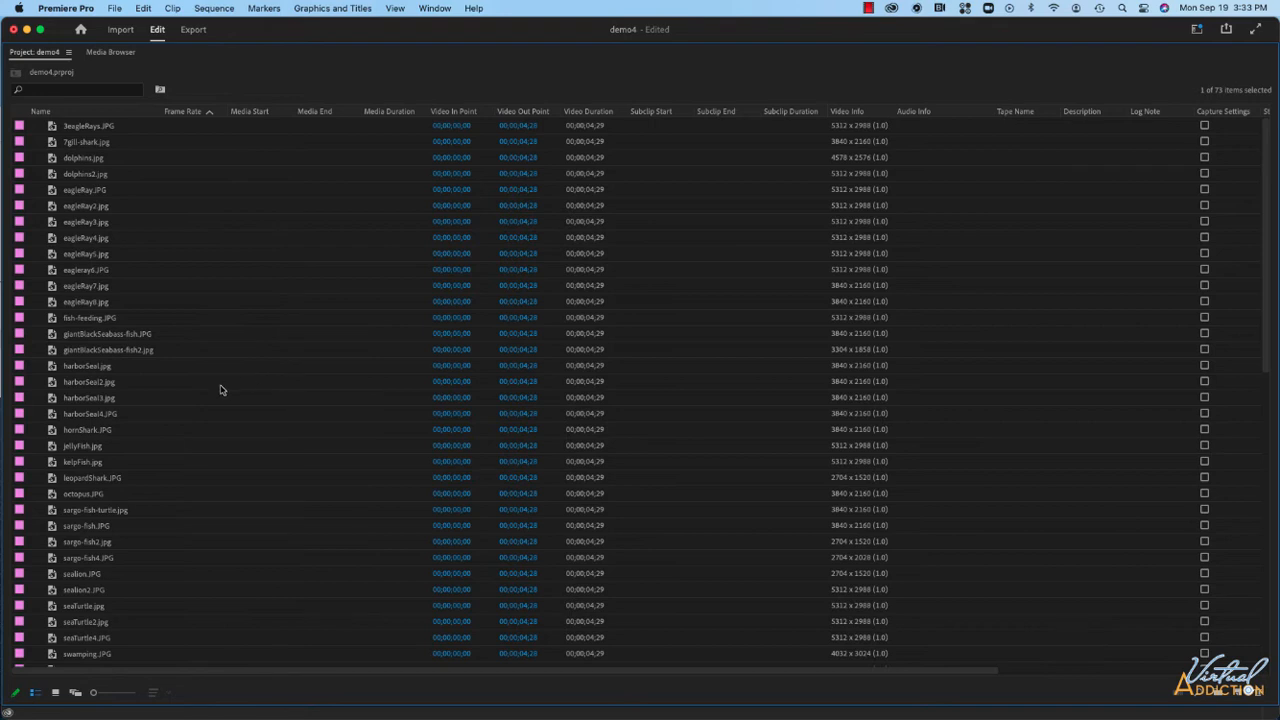
pyautogui.scroll(-3, 221, 390)
pyautogui.scroll(-2, 221, 390)
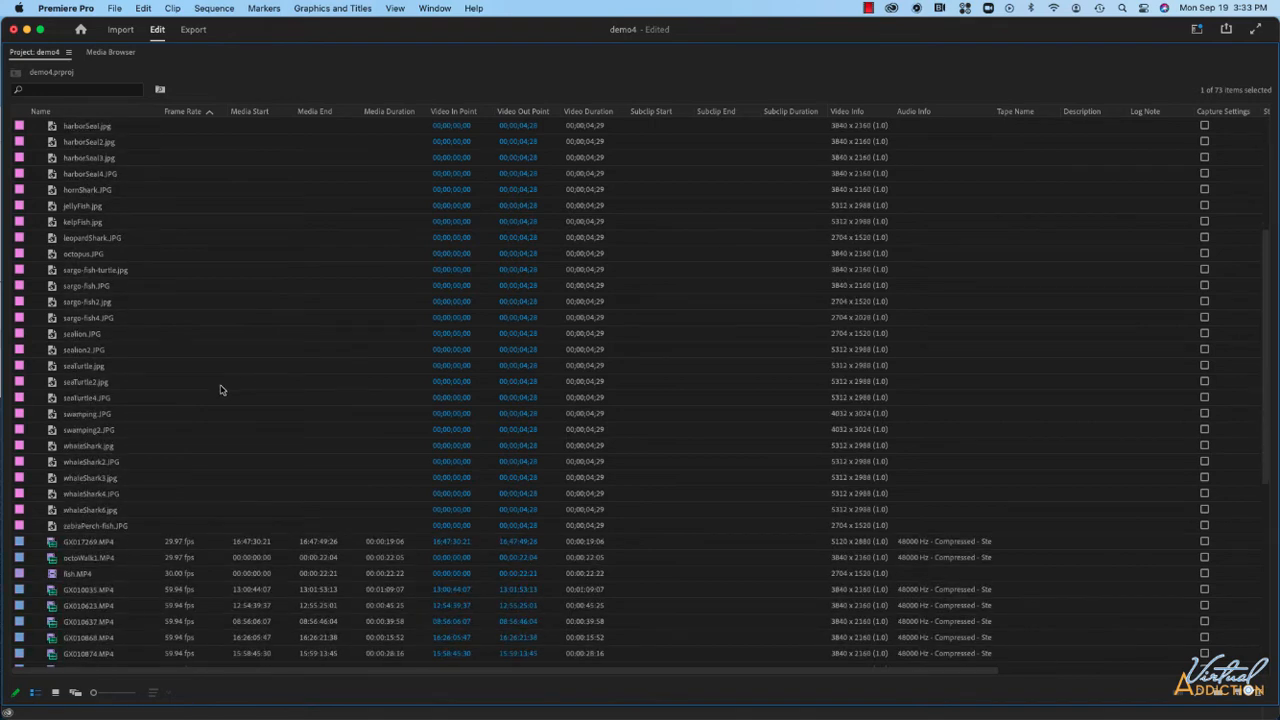
pyautogui.scroll(-4, 221, 390)
pyautogui.scroll(9, 203, 292)
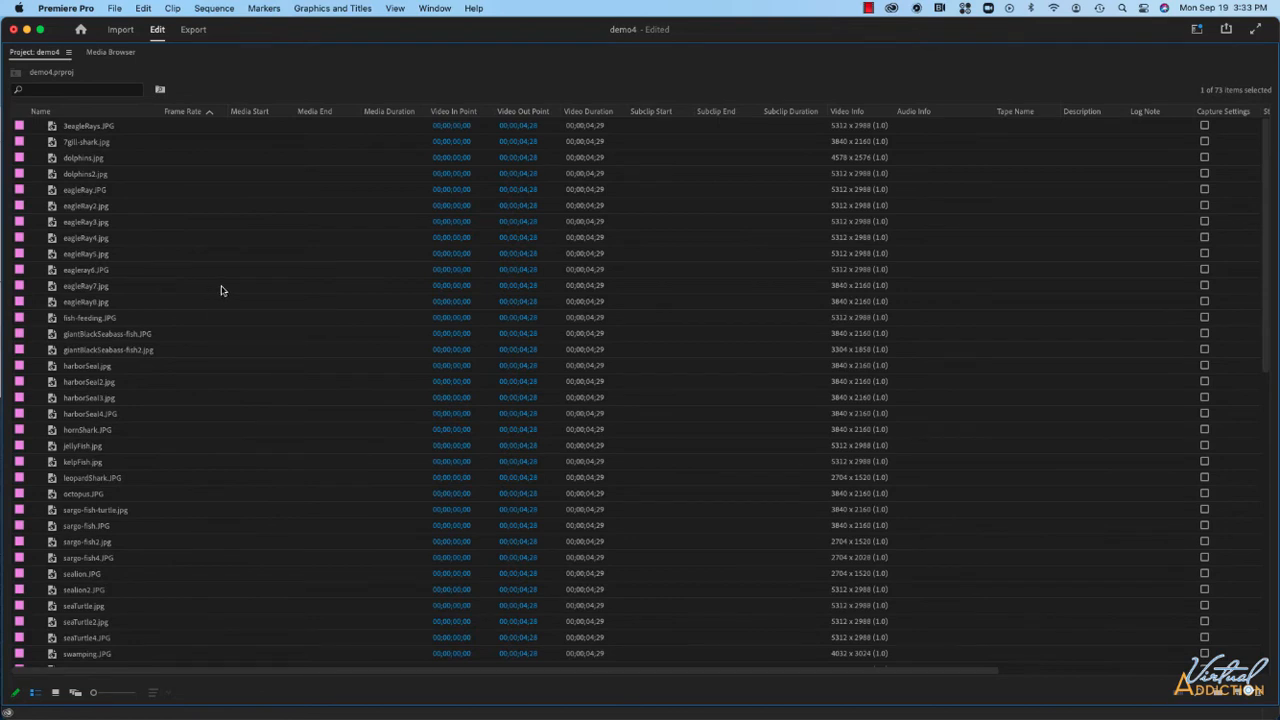
# Select all still images from 3eagleRays.JPG to zebraPerch-fish.JPG and create a new bin from the selection.
pyautogui.click(86, 190)
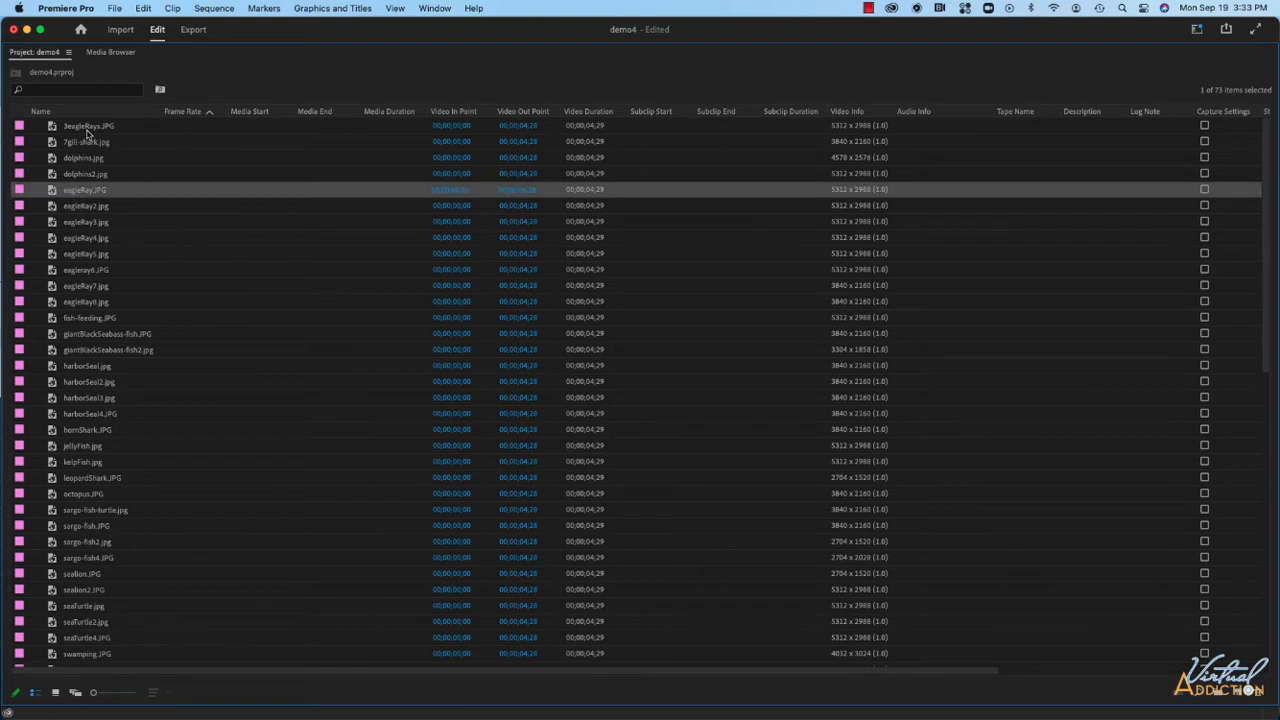
pyautogui.click(87, 129)
pyautogui.scroll(-5, 94, 447)
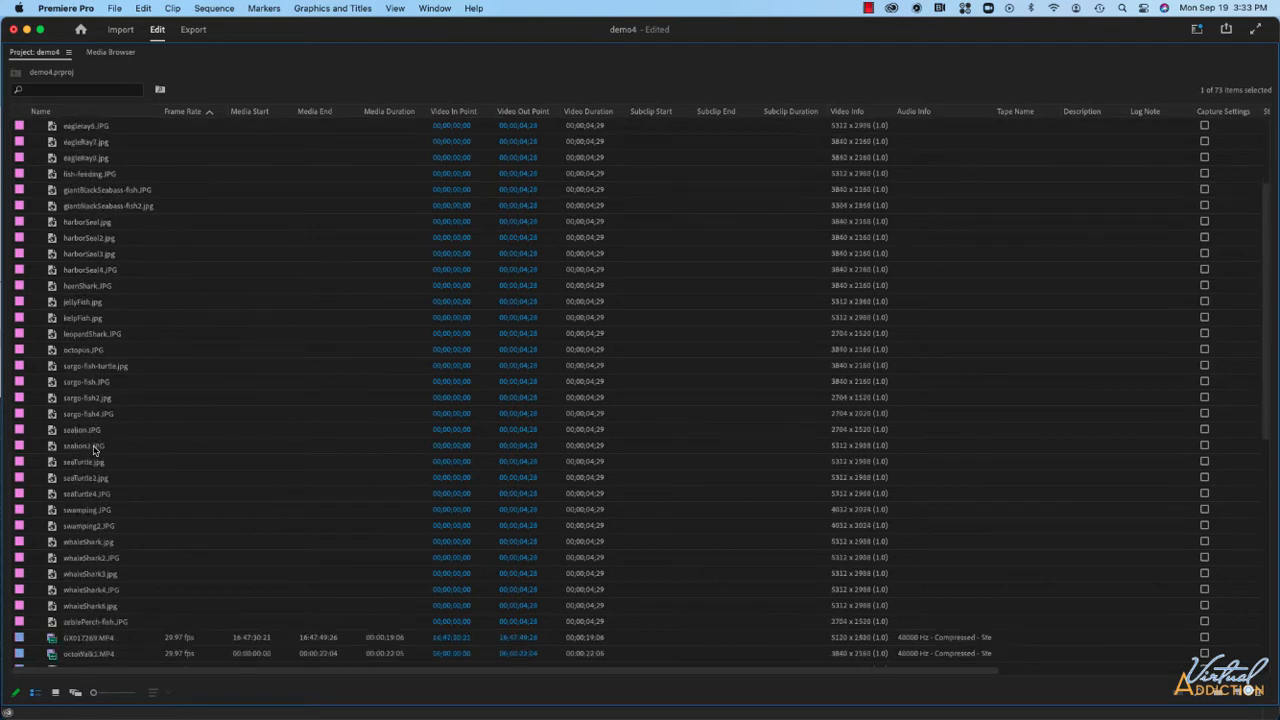
pyautogui.scroll(5, 86, 237)
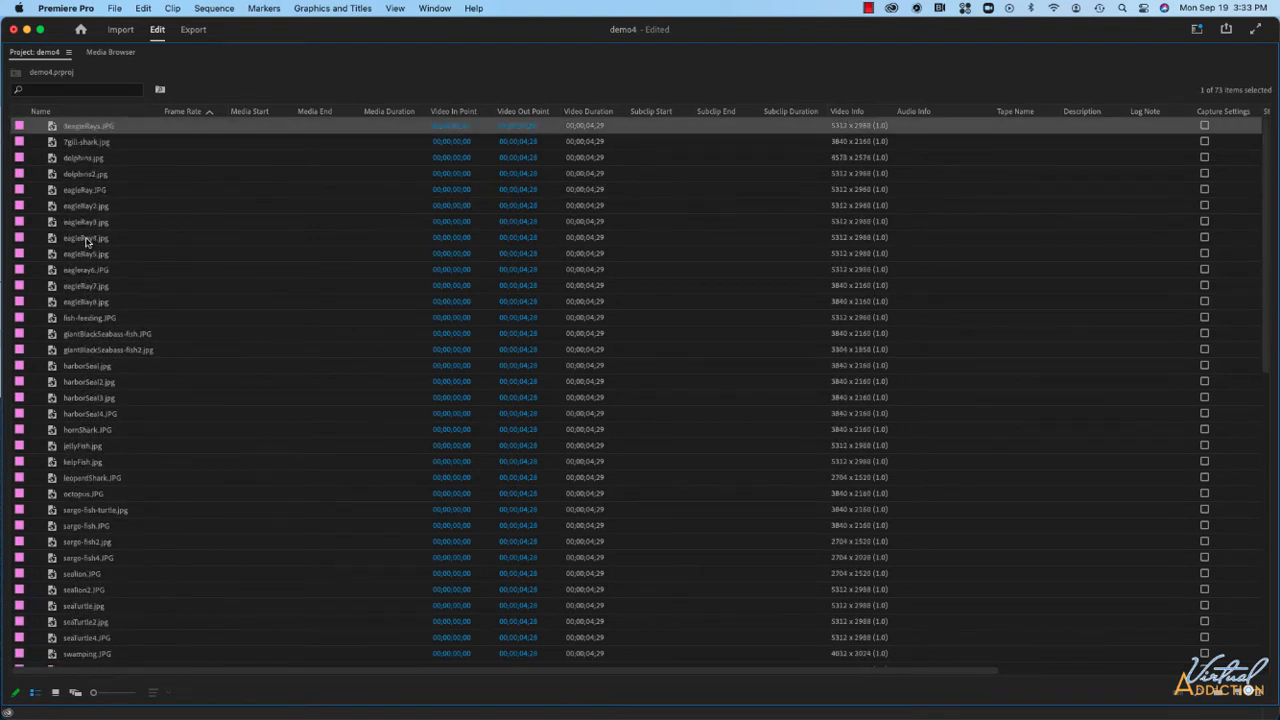
pyautogui.scroll(-8, 86, 240)
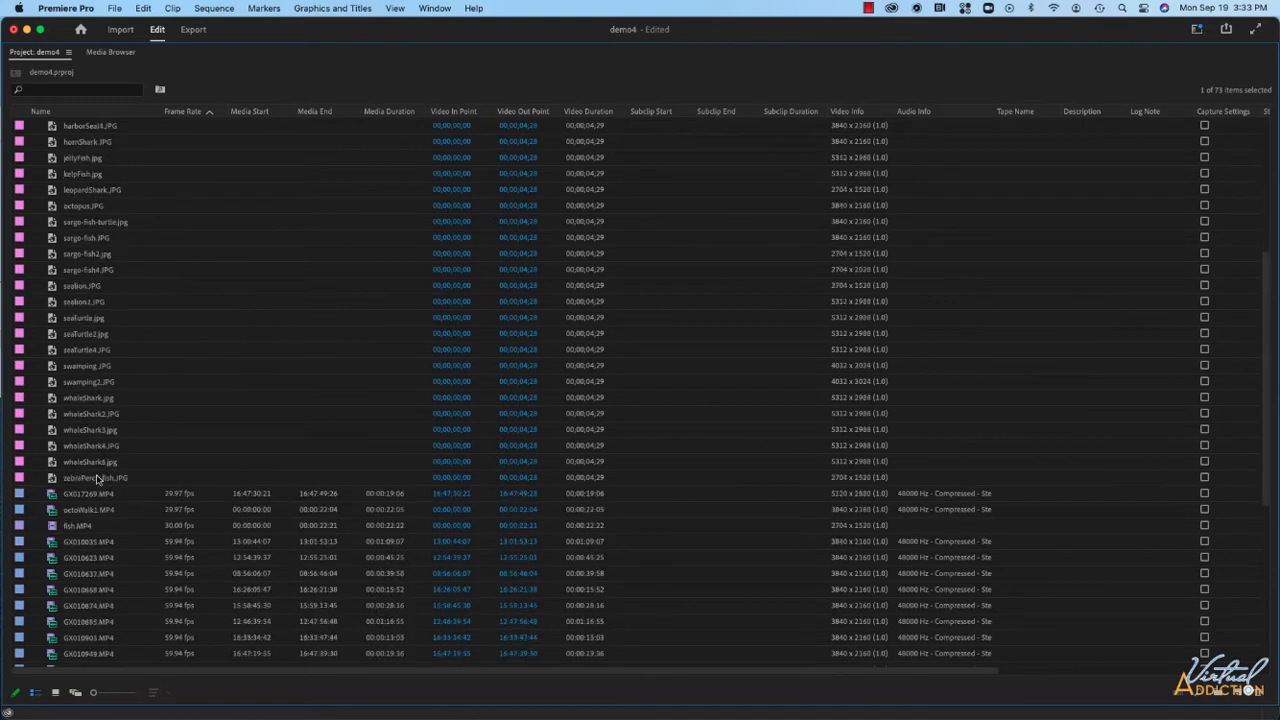
pyautogui.keyDown('shift'); pyautogui.click(97, 480); pyautogui.keyUp('shift')
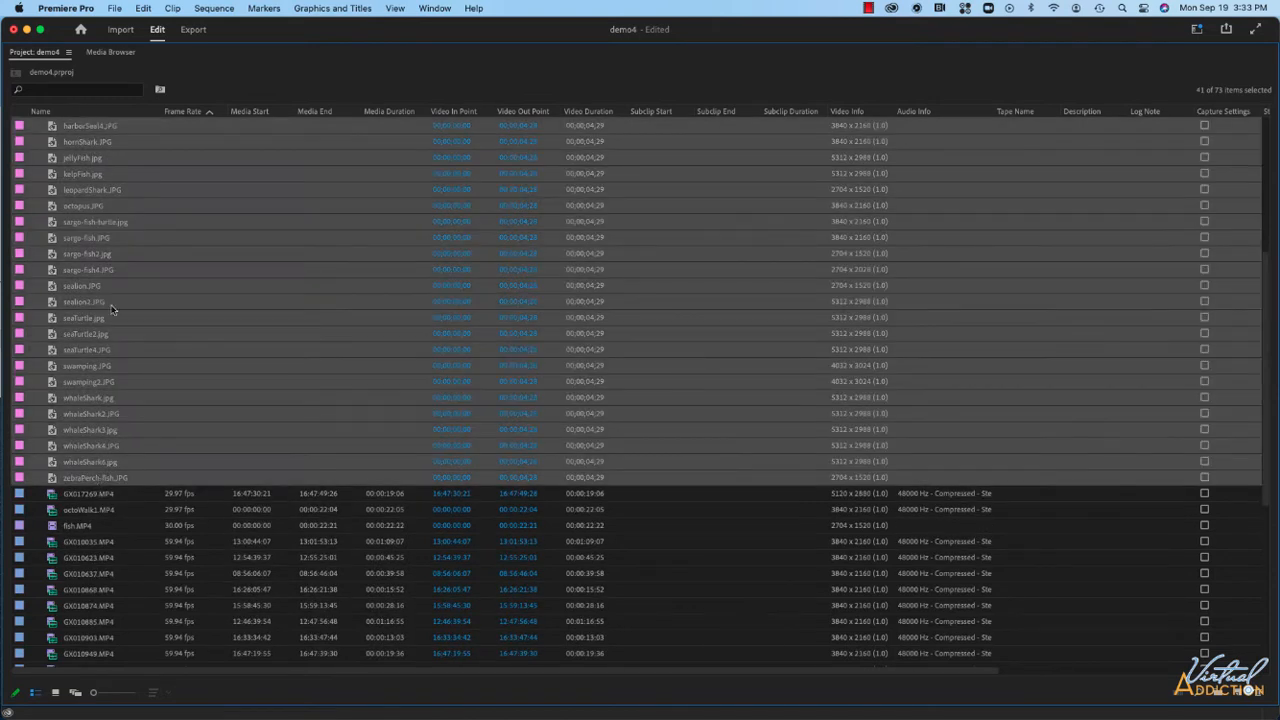
pyautogui.rightClick(99, 240)
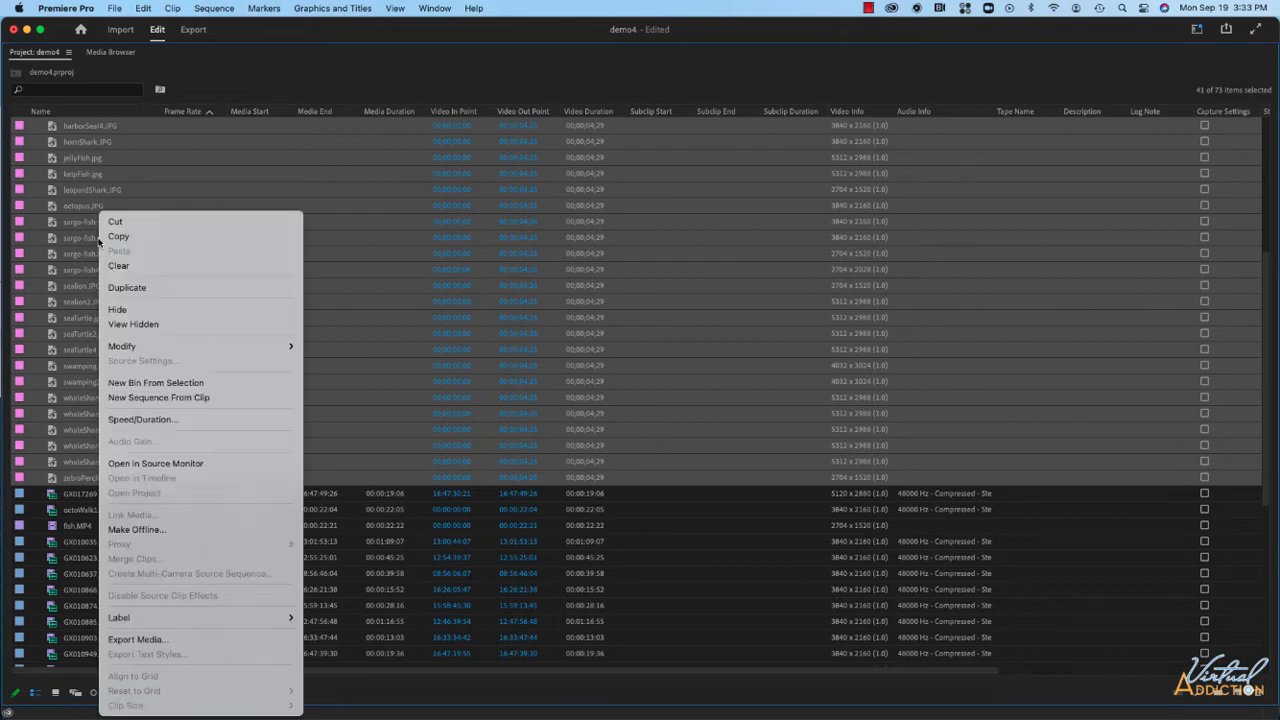
pyautogui.click(163, 384)
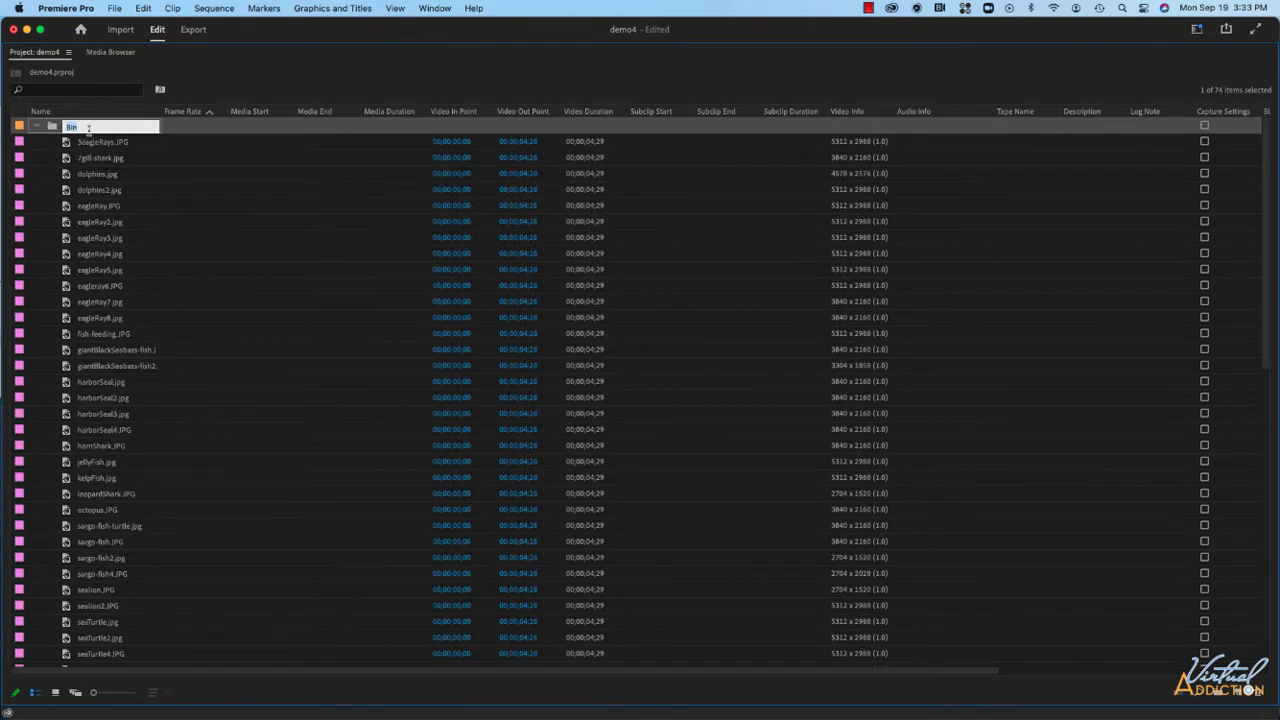
# Name the new bin stills and collapse it.
pyautogui.write('stills')
pyautogui.press('Tab')
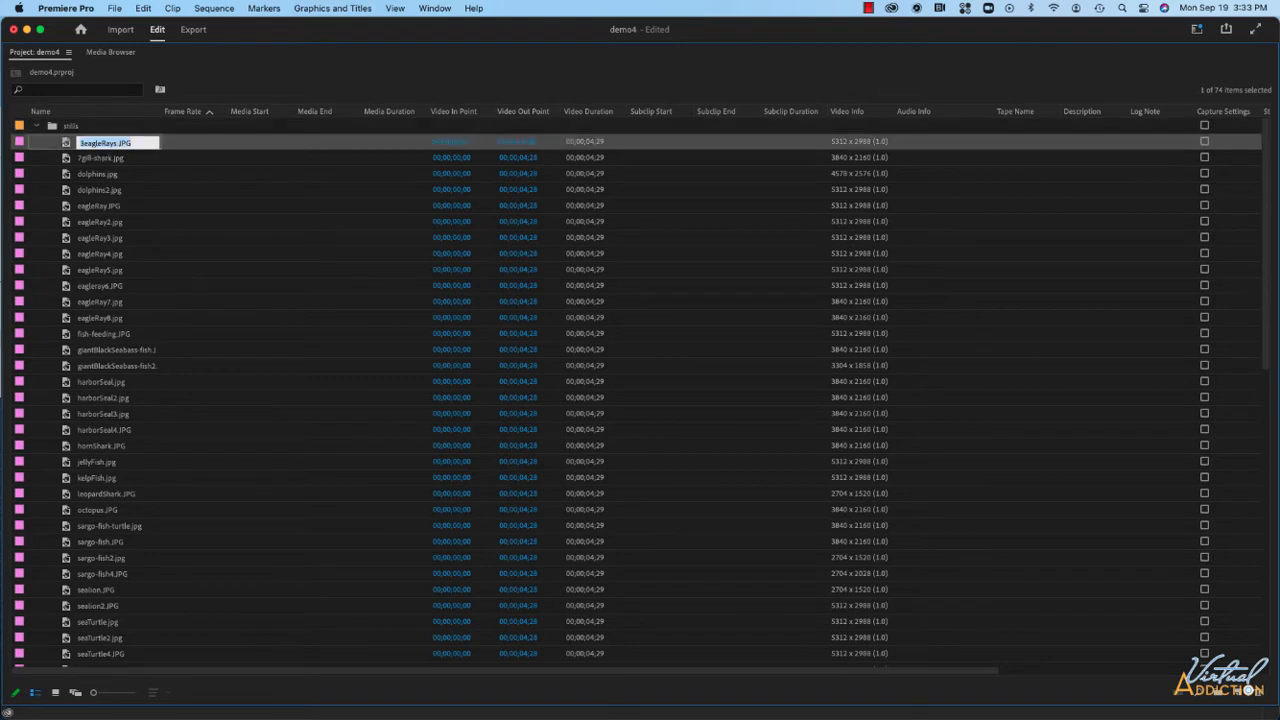
pyautogui.click(37, 127)
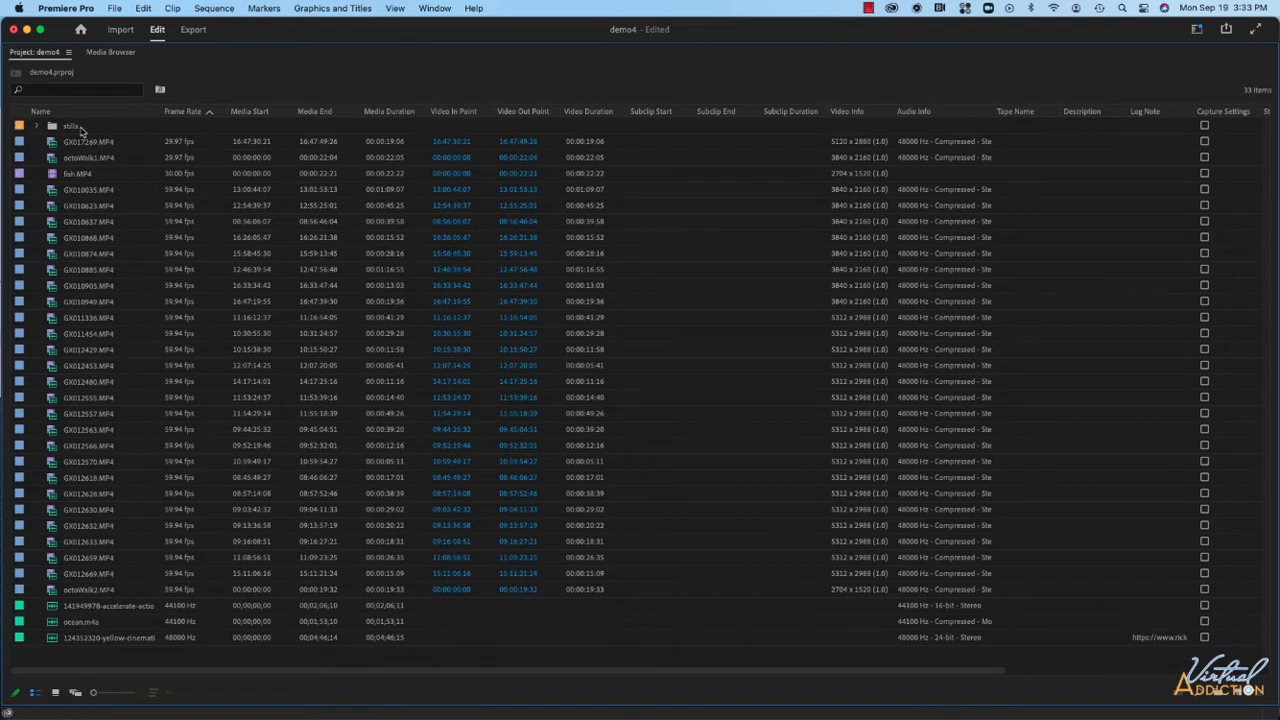
# Select the three audio files and create a new bin from the selection named audio.
pyautogui.click(84, 640)
pyautogui.keyDown('shift'); pyautogui.click(90, 607); pyautogui.keyUp('shift')
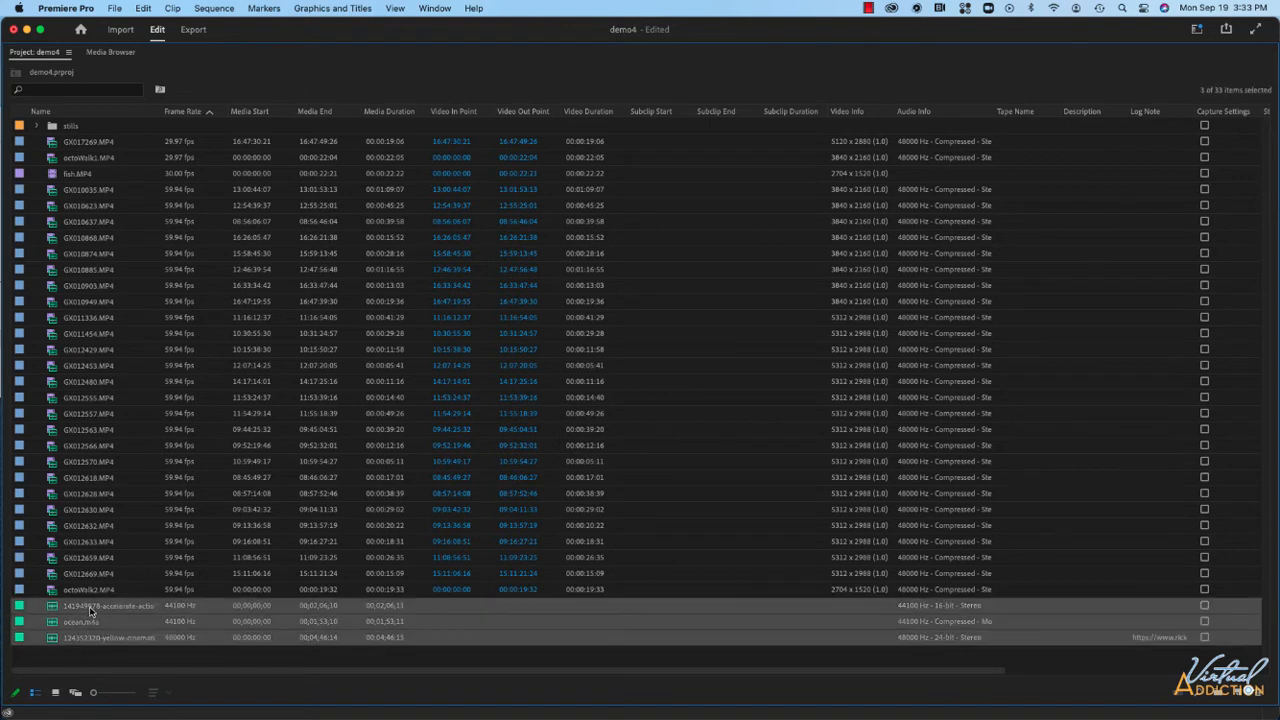
pyautogui.rightClick(90, 607)
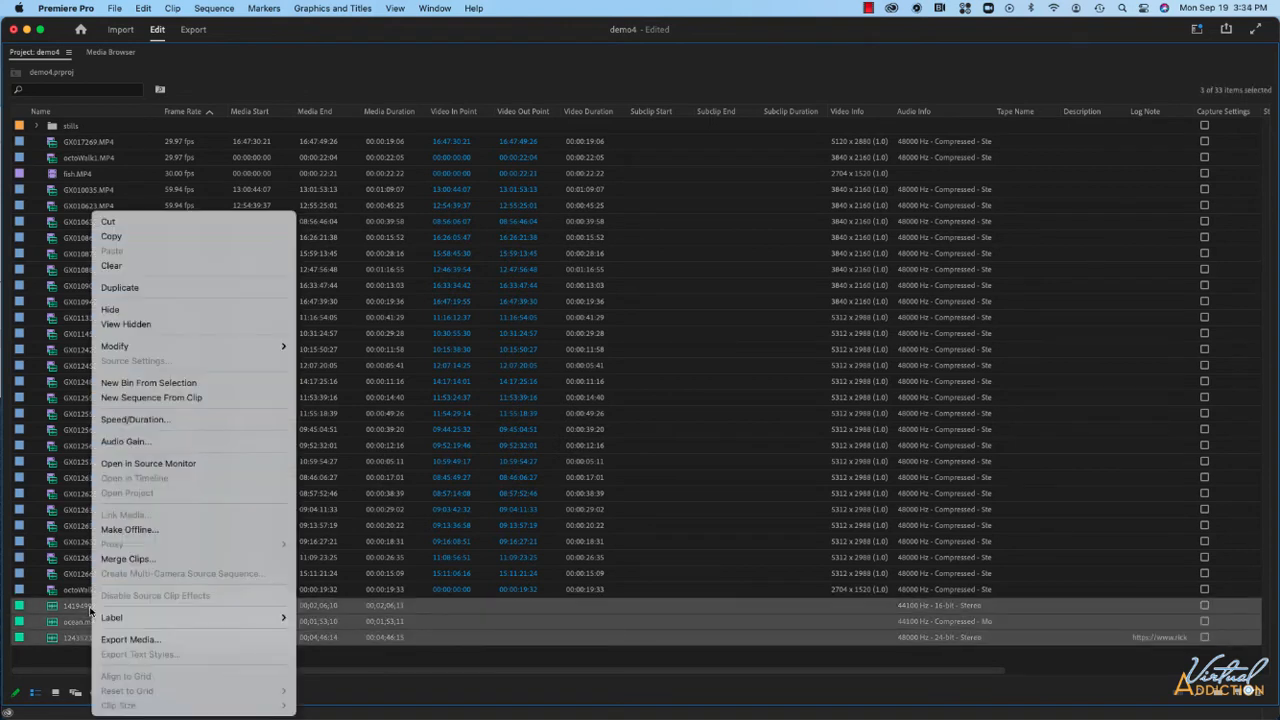
pyautogui.click(133, 383)
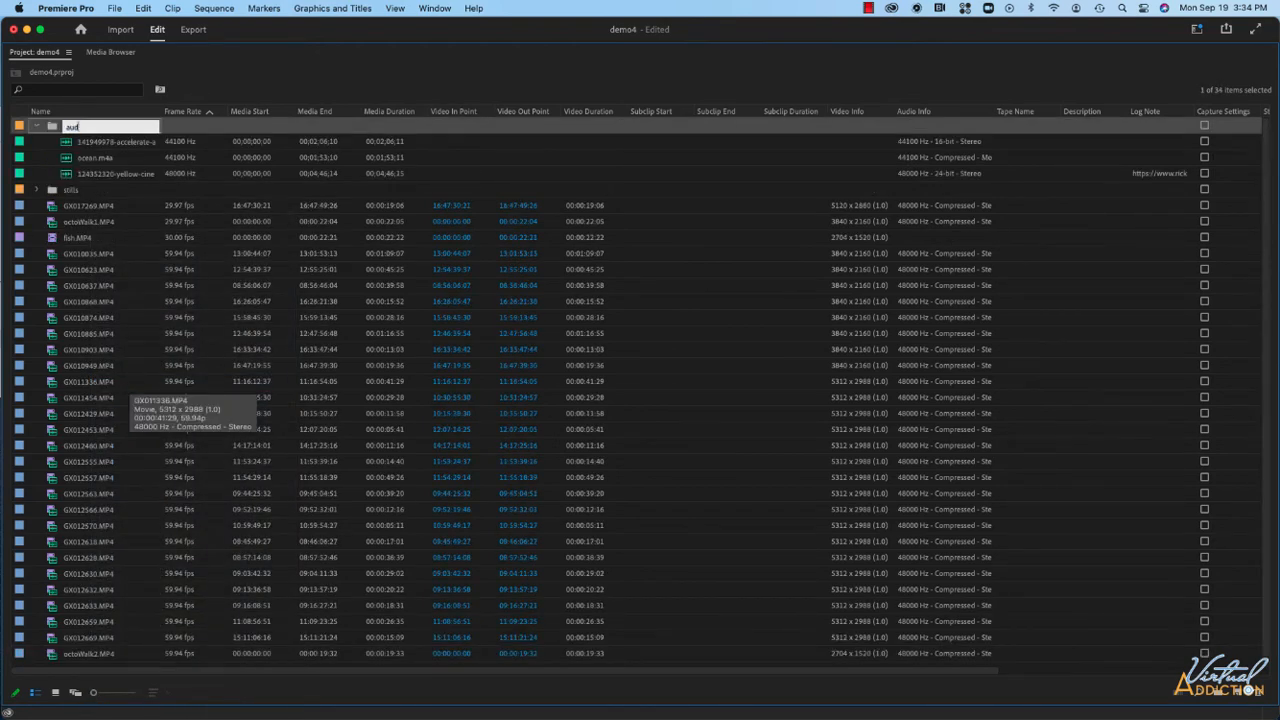
pyautogui.write('io')
pyautogui.click(131, 206)
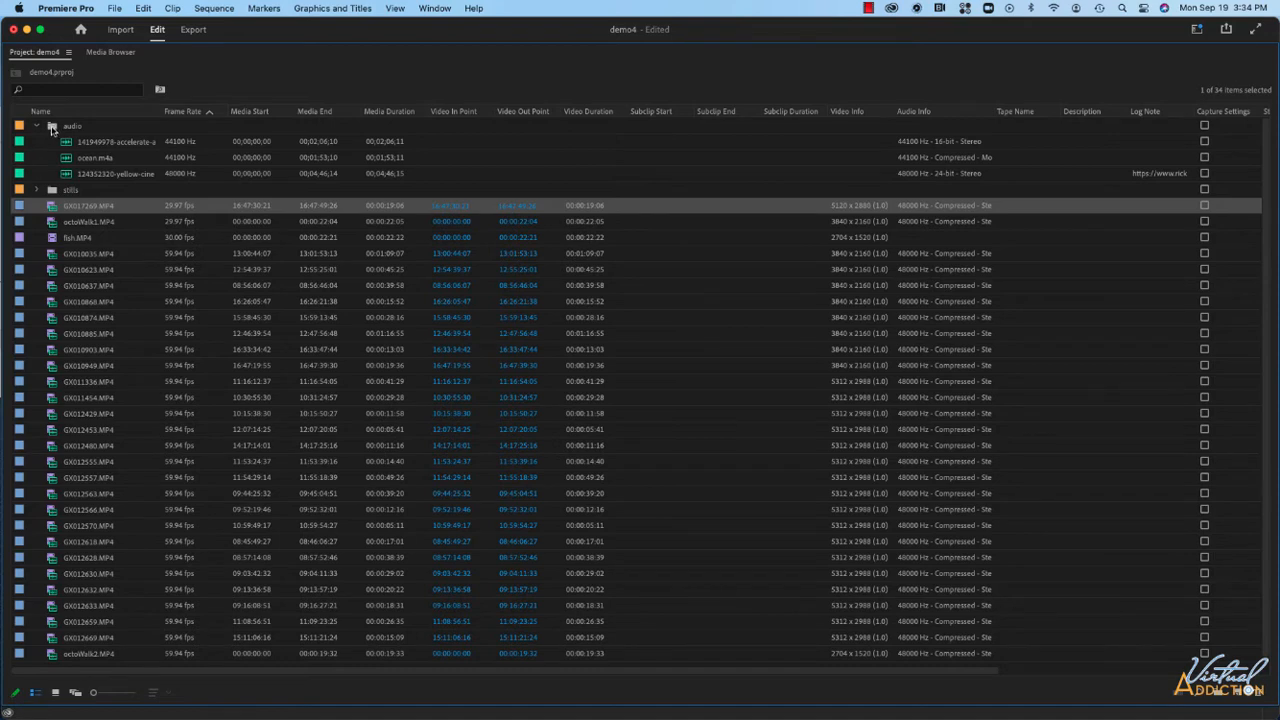
# Create a music bin inside the audio bin and move the two music tracks into it.
pyautogui.rightClick(52, 129)
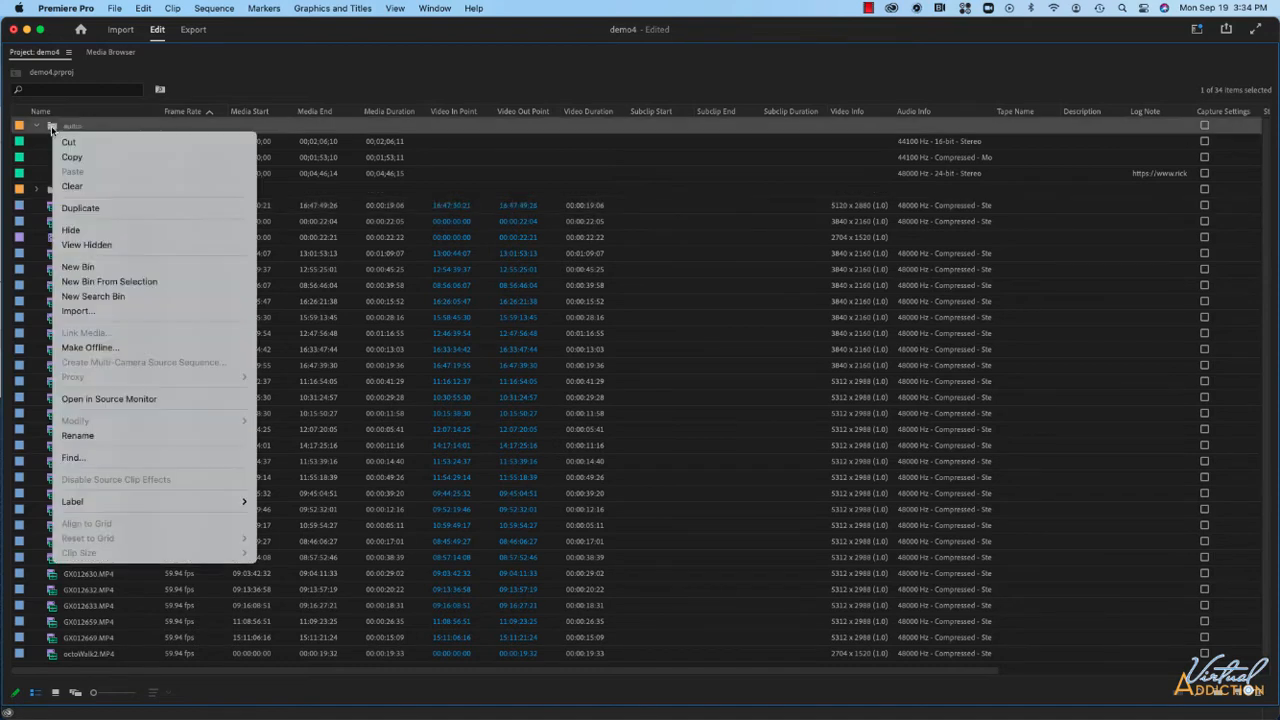
pyautogui.click(99, 267)
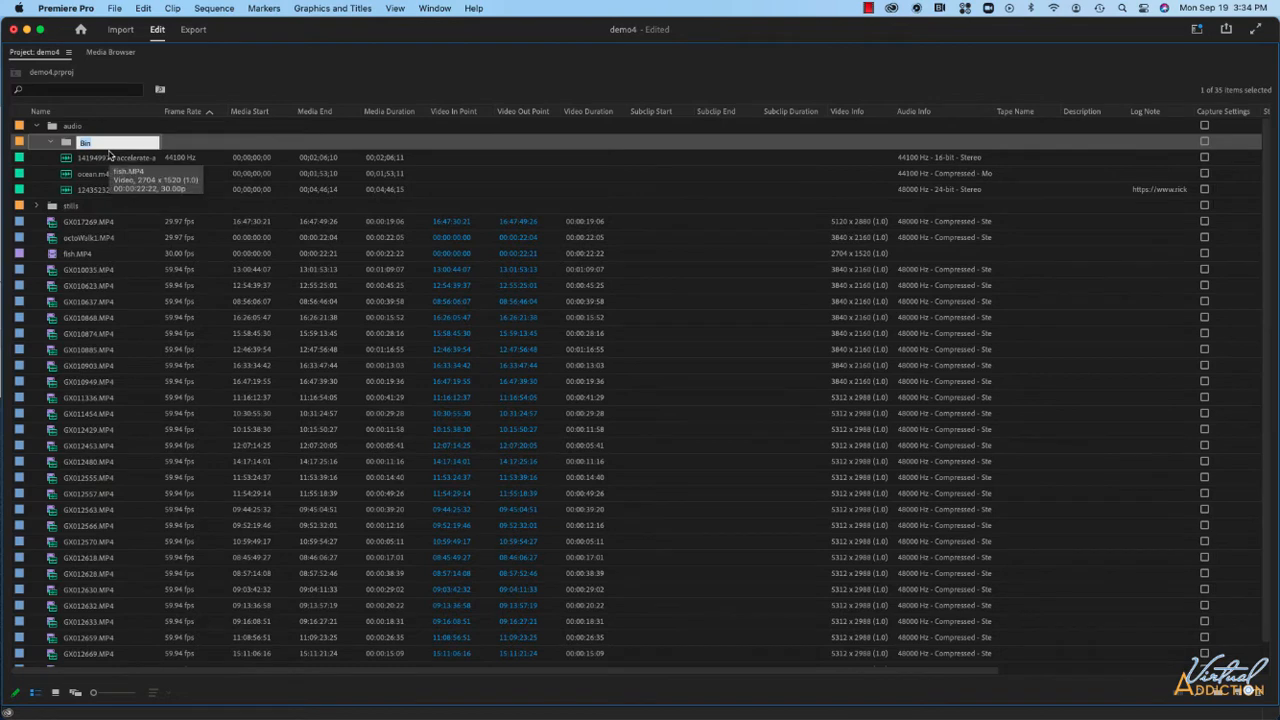
pyautogui.write('music')
pyautogui.moveTo(84, 160)
pyautogui.mouseDown()
pyautogui.moveTo(66, 160)
pyautogui.moveTo(67, 145)
pyautogui.mouseUp()
pyautogui.moveTo(80, 189); pyautogui.dragTo(68, 142)
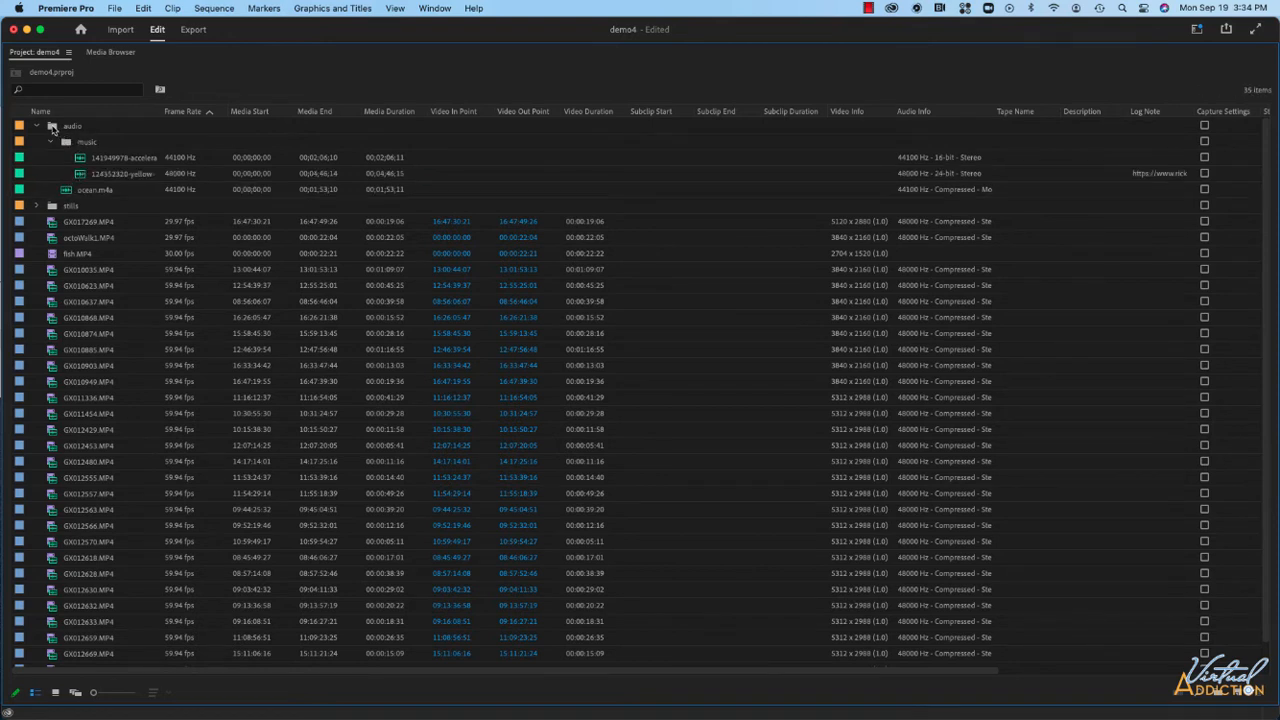
# Create an interviews bin inside the audio bin and move ocean.m4a into it.
pyautogui.click(53, 129)
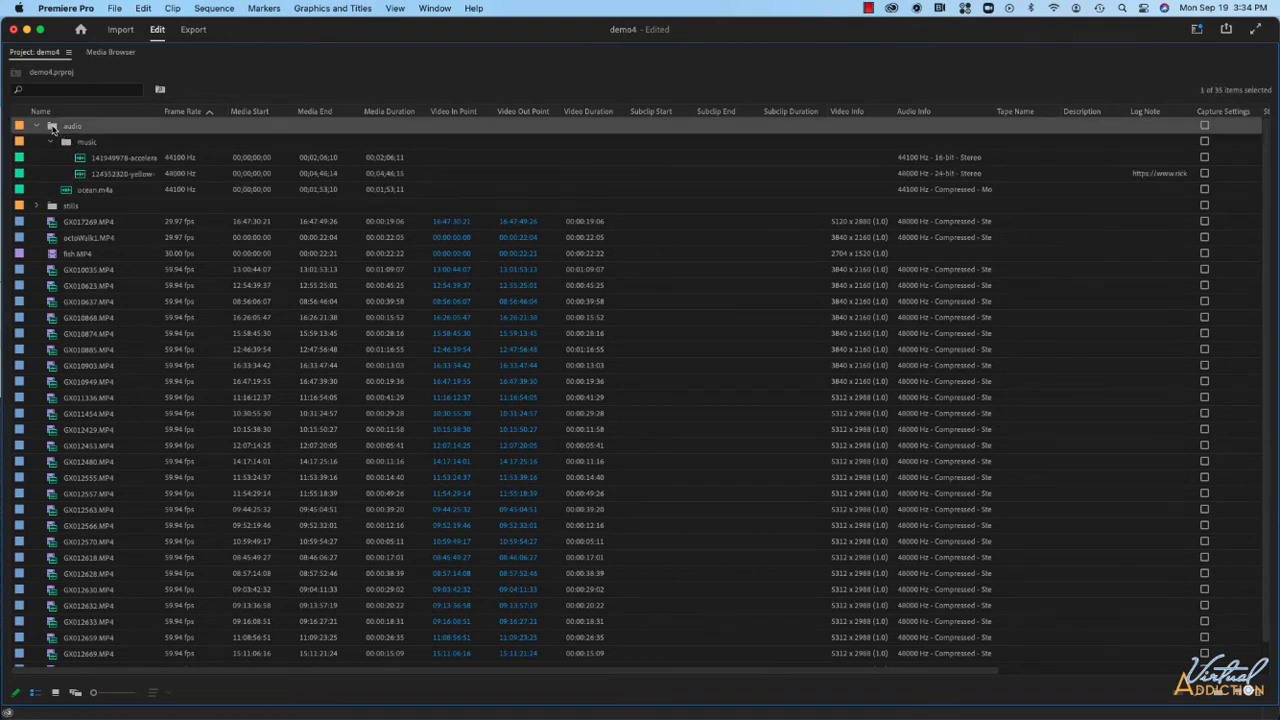
pyautogui.rightClick(53, 129)
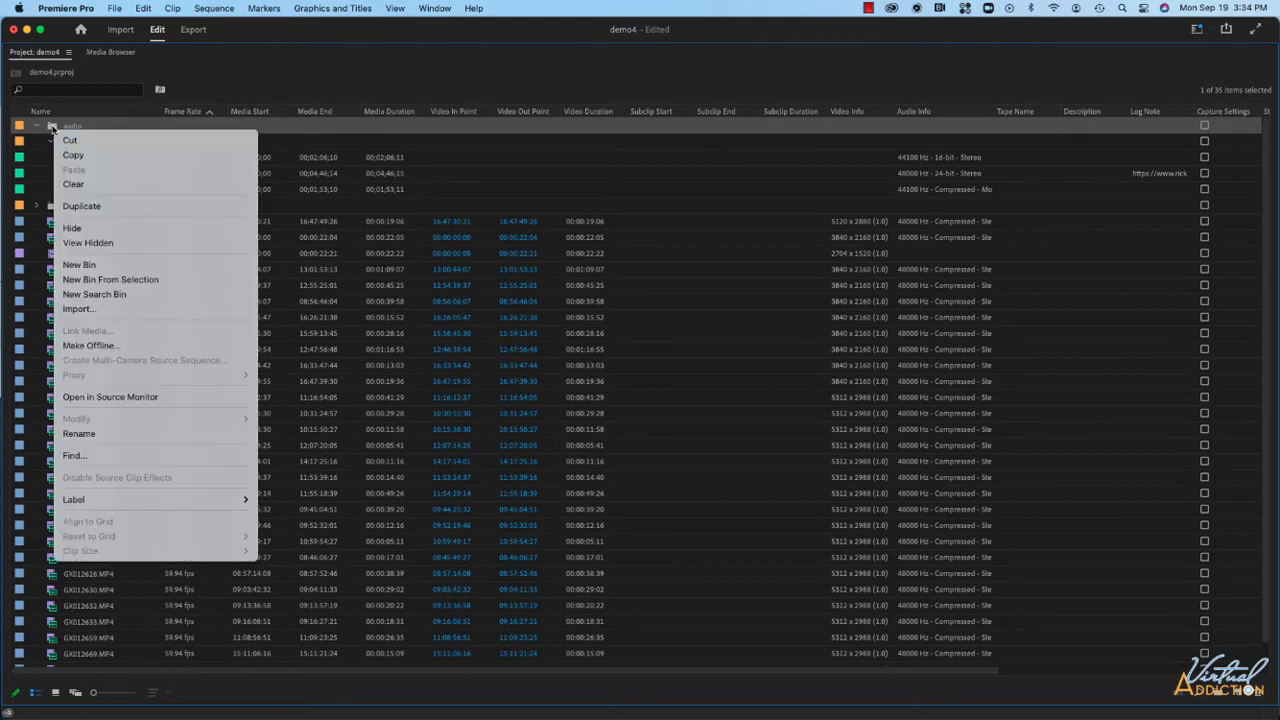
pyautogui.click(80, 265)
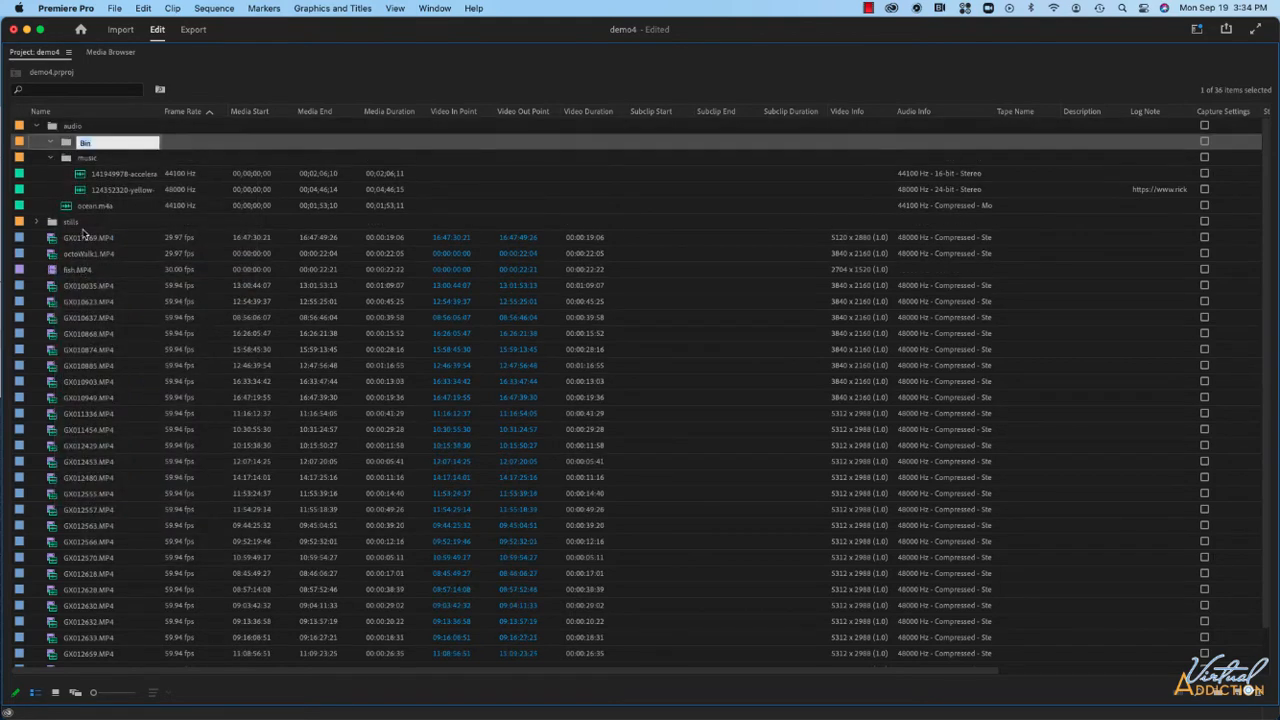
pyautogui.write('in')
pyautogui.write('terviews')
pyautogui.press('Return')
pyautogui.moveTo(90, 205); pyautogui.dragTo(102, 147)
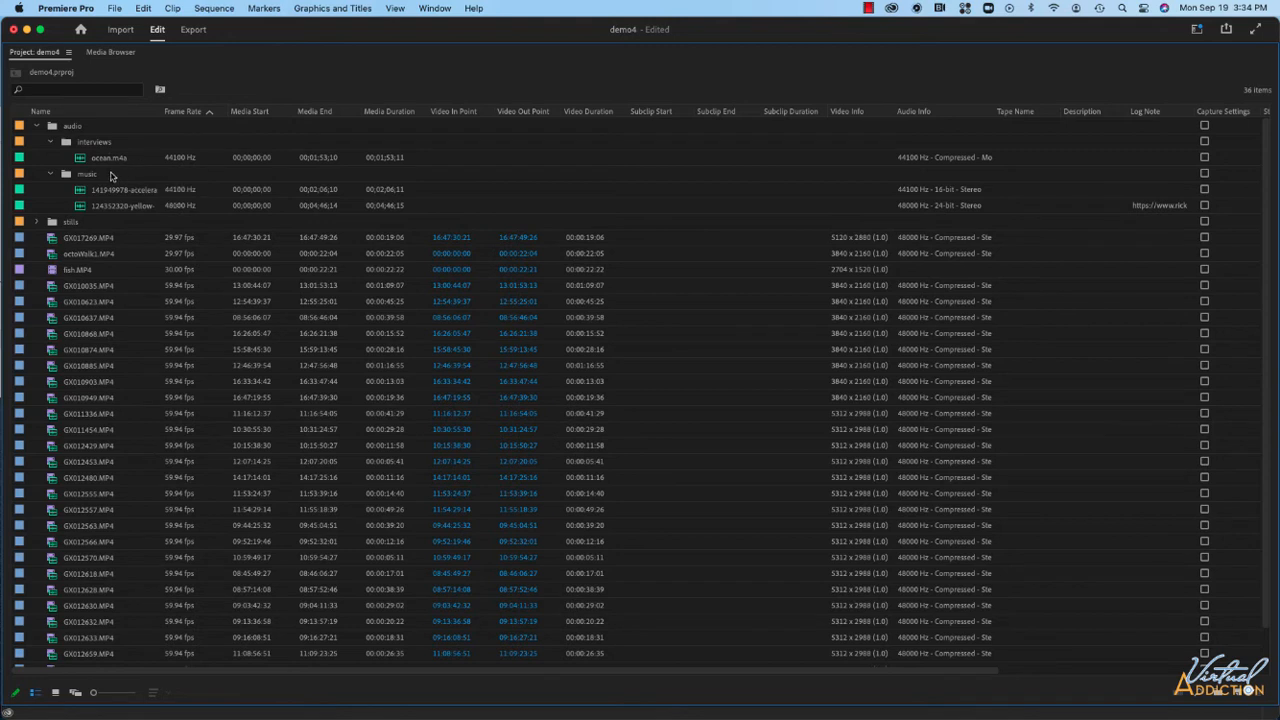
# Collapse the audio bin and switch the project panel to icon view.
pyautogui.click(36, 129)
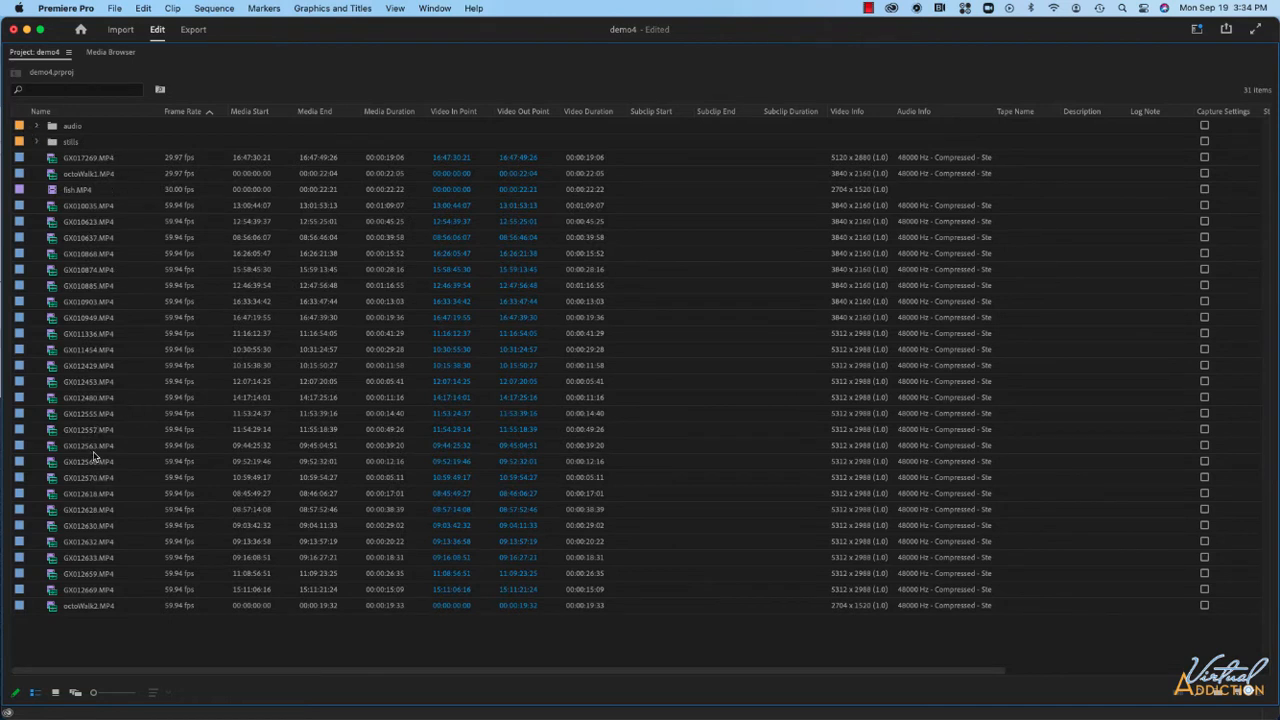
pyautogui.click(74, 187)
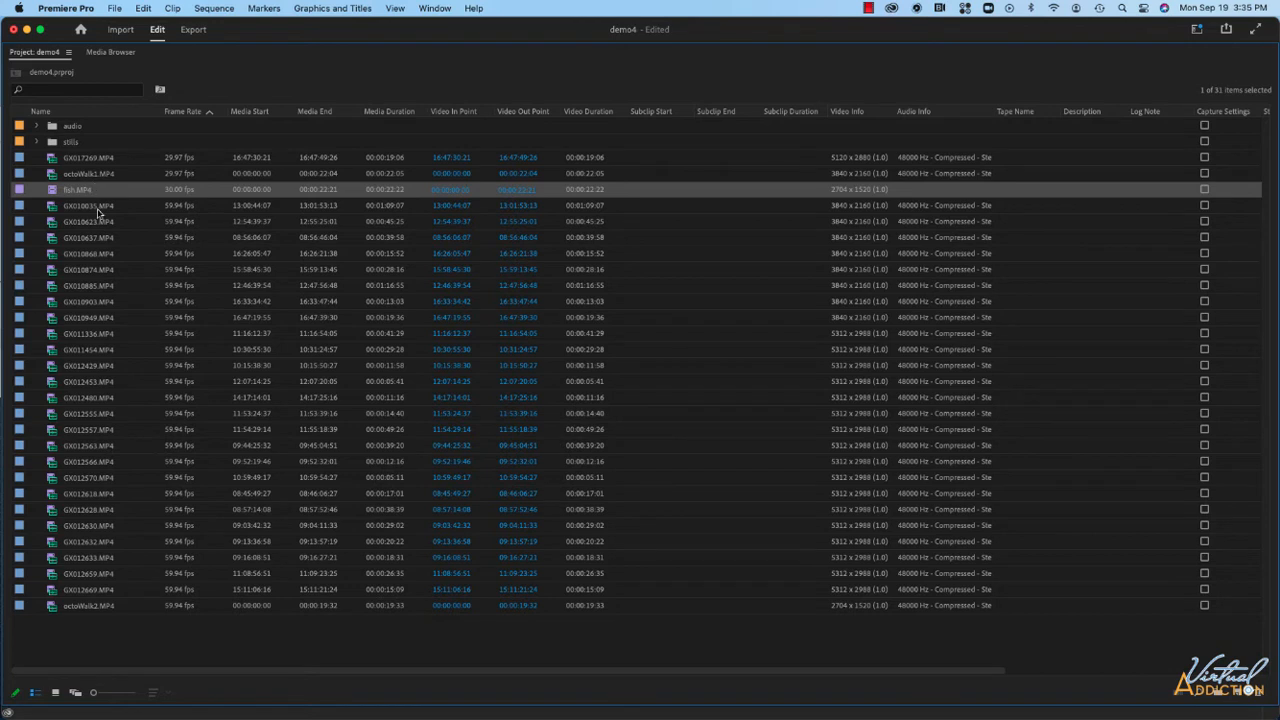
pyautogui.click(56, 693)
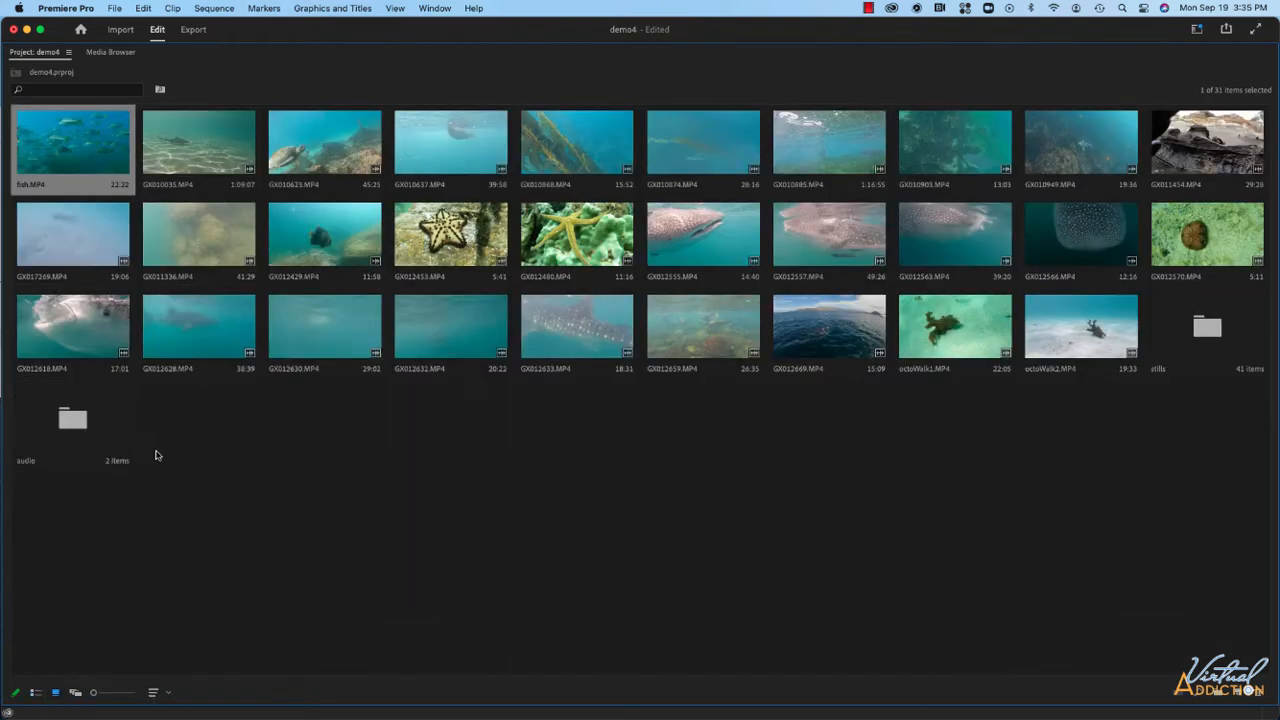
pyautogui.click(302, 428)
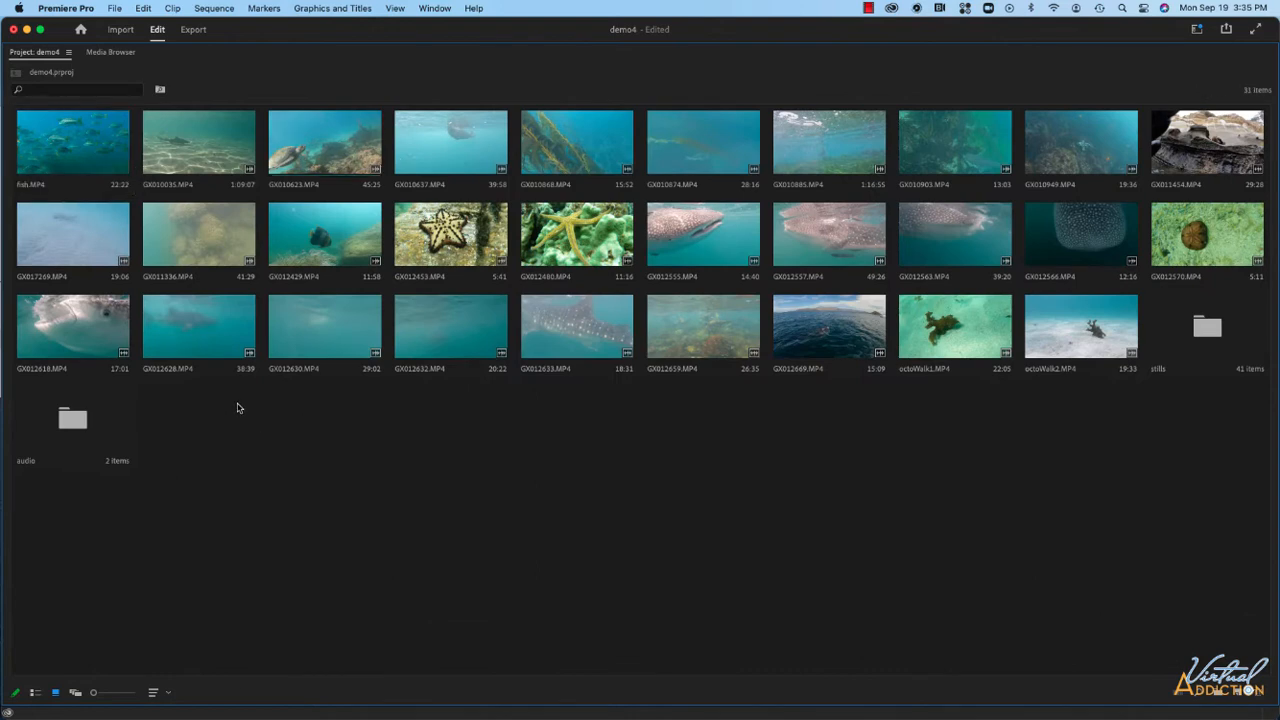
# Create a new bin in the project named whaleSharks.
pyautogui.rightClick(238, 407)
pyautogui.click(258, 439)
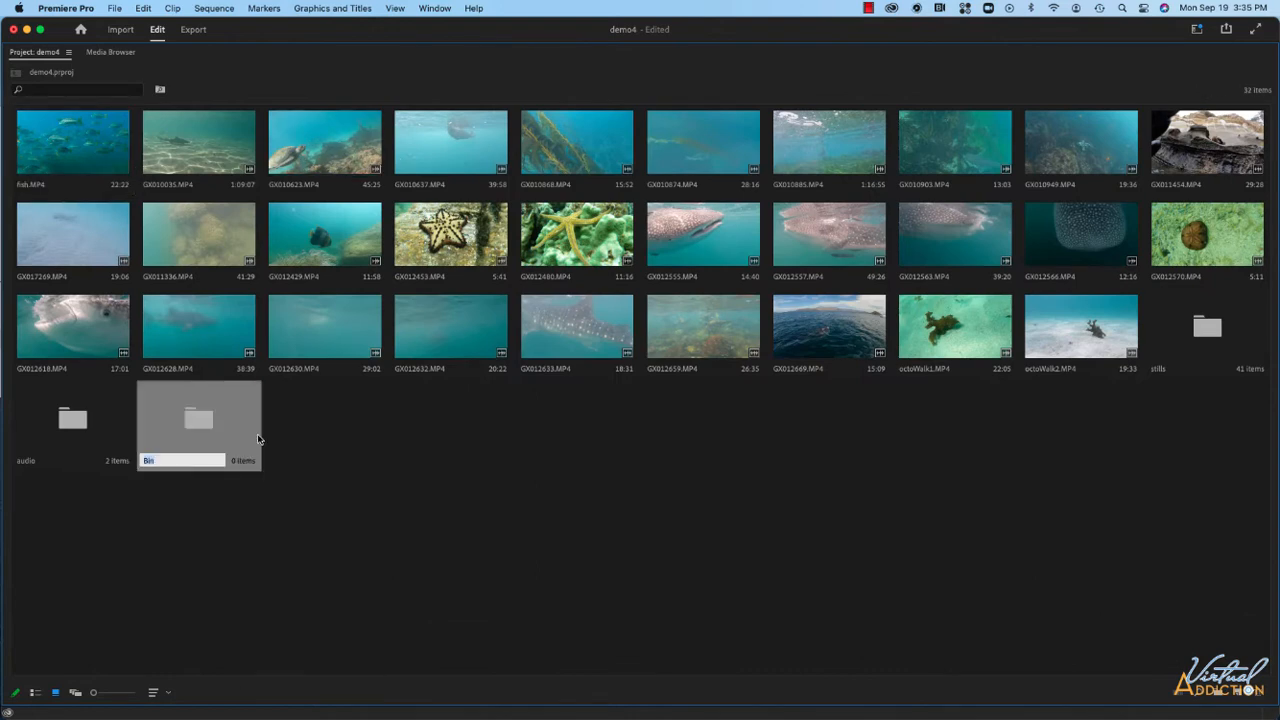
pyautogui.write('whaleSharks')
pyautogui.press('Return')
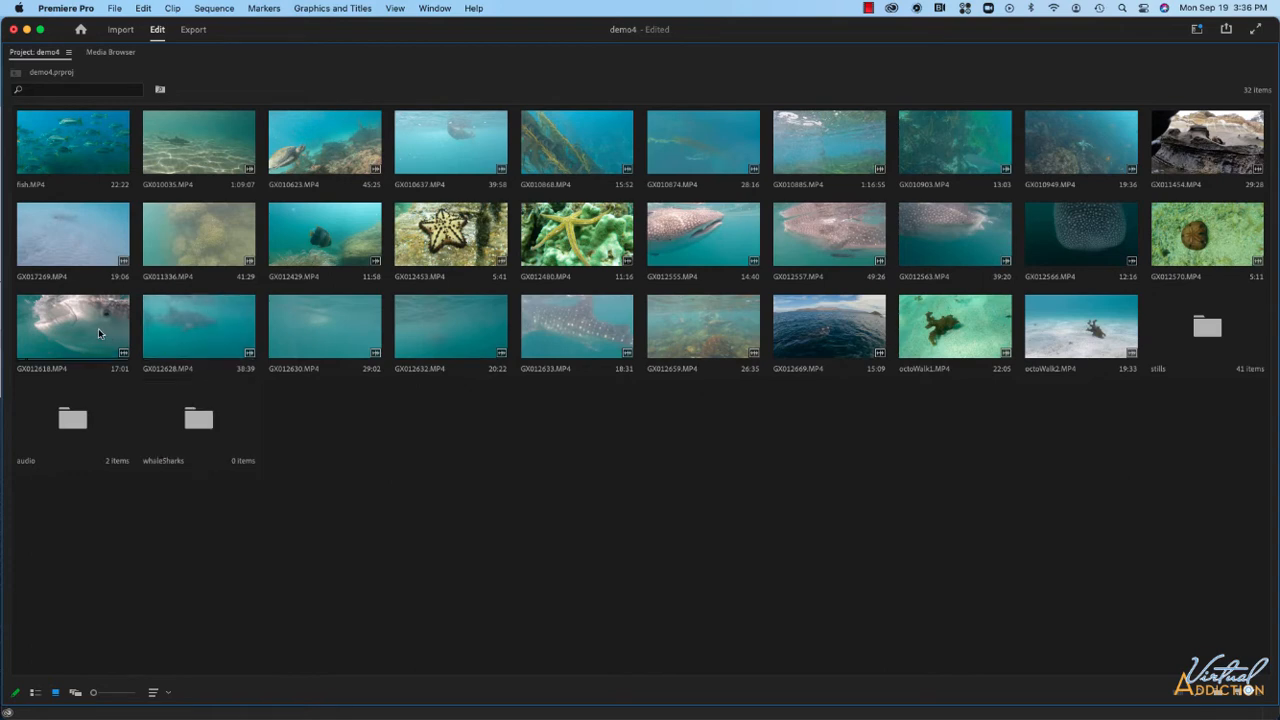
# Select the ten whale shark clips and move them into the whaleSharks bin.
pyautogui.click(98, 328)
pyautogui.click(186, 327)
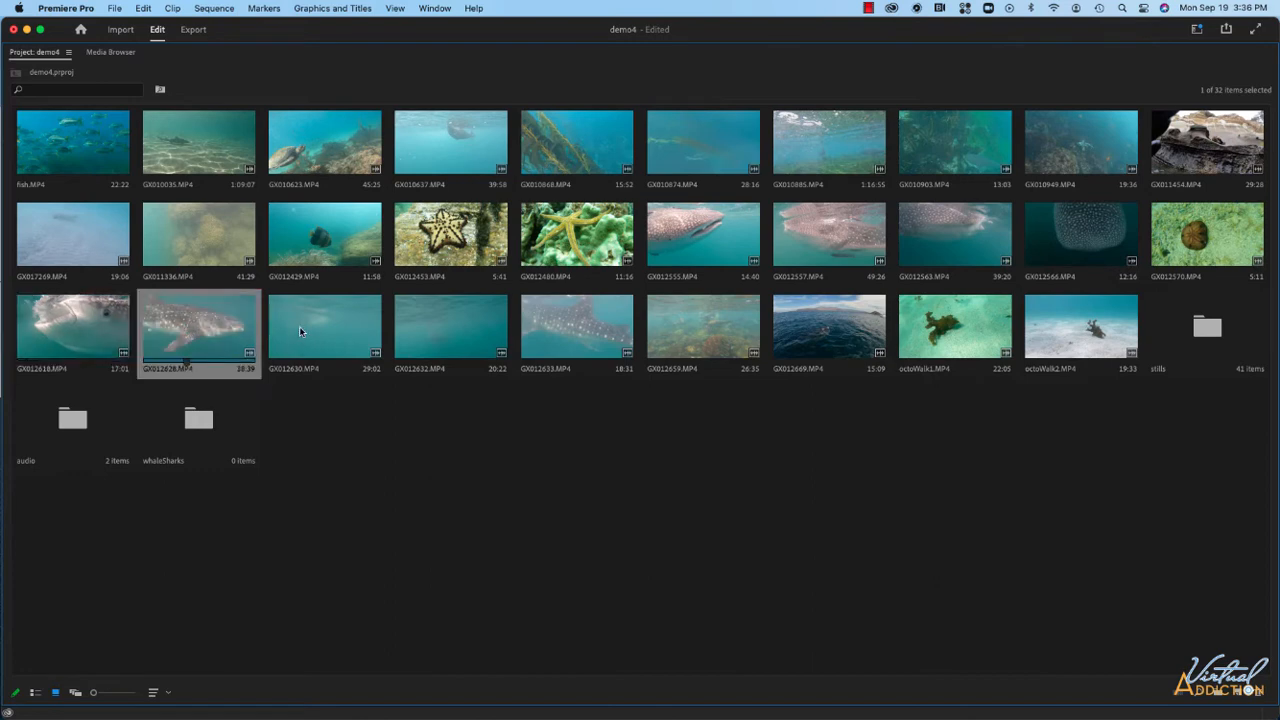
pyautogui.click(305, 325)
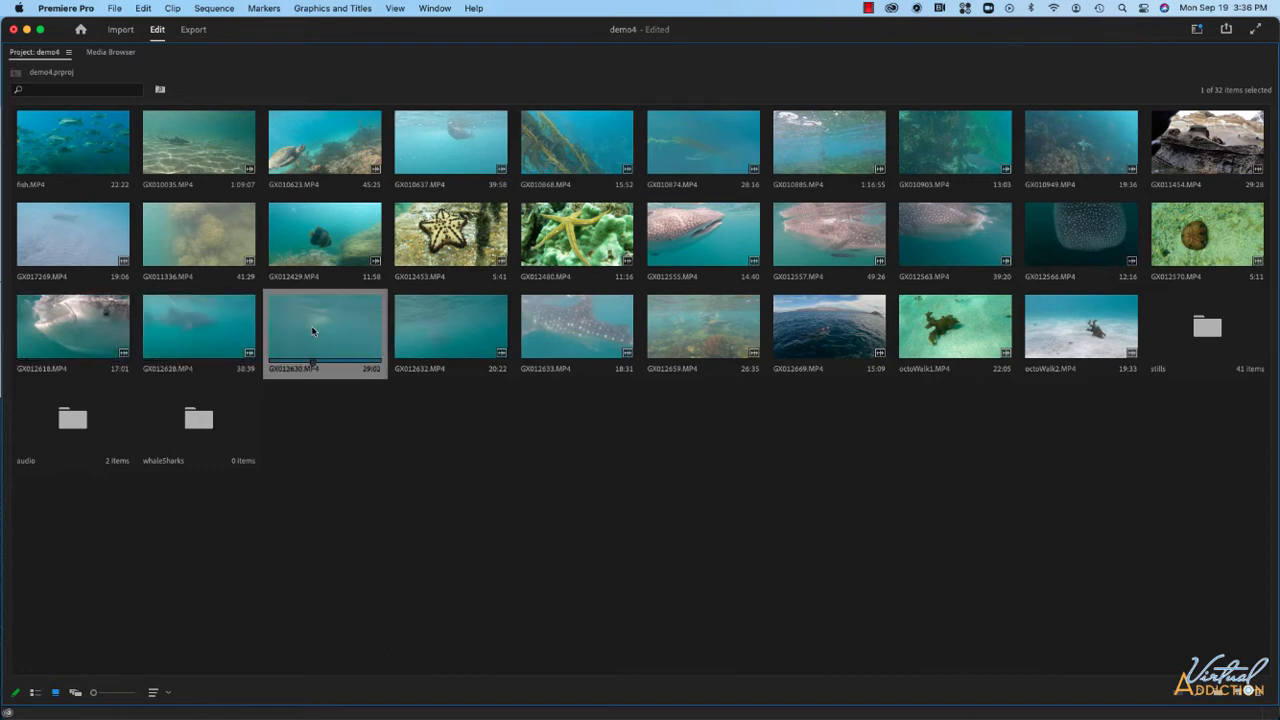
pyautogui.keyDown('super'); pyautogui.click(195, 333); pyautogui.keyUp('super')
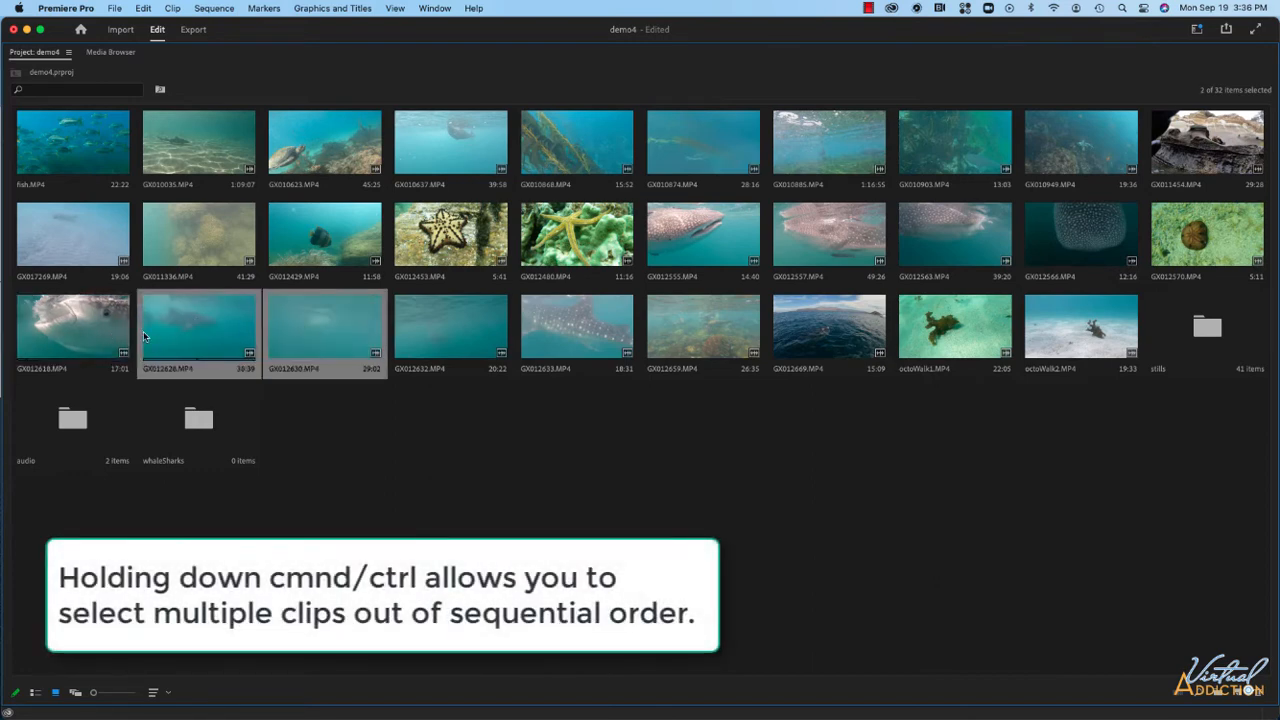
pyautogui.keyDown('super'); pyautogui.click(115, 336); pyautogui.keyUp('super')
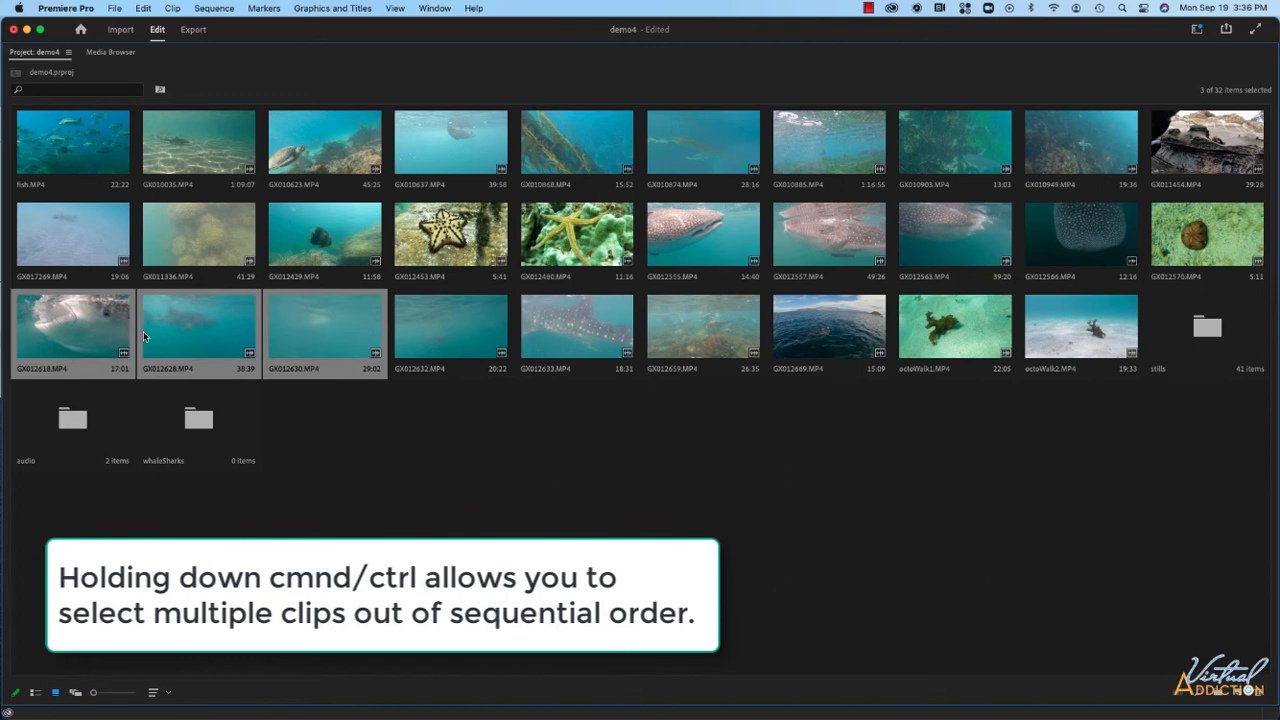
pyautogui.keyDown('super'); pyautogui.click(575, 342); pyautogui.keyUp('super')
pyautogui.keyDown('super'); pyautogui.click(456, 344); pyautogui.keyUp('super')
pyautogui.keyDown('super'); pyautogui.click(836, 332); pyautogui.keyUp('super')
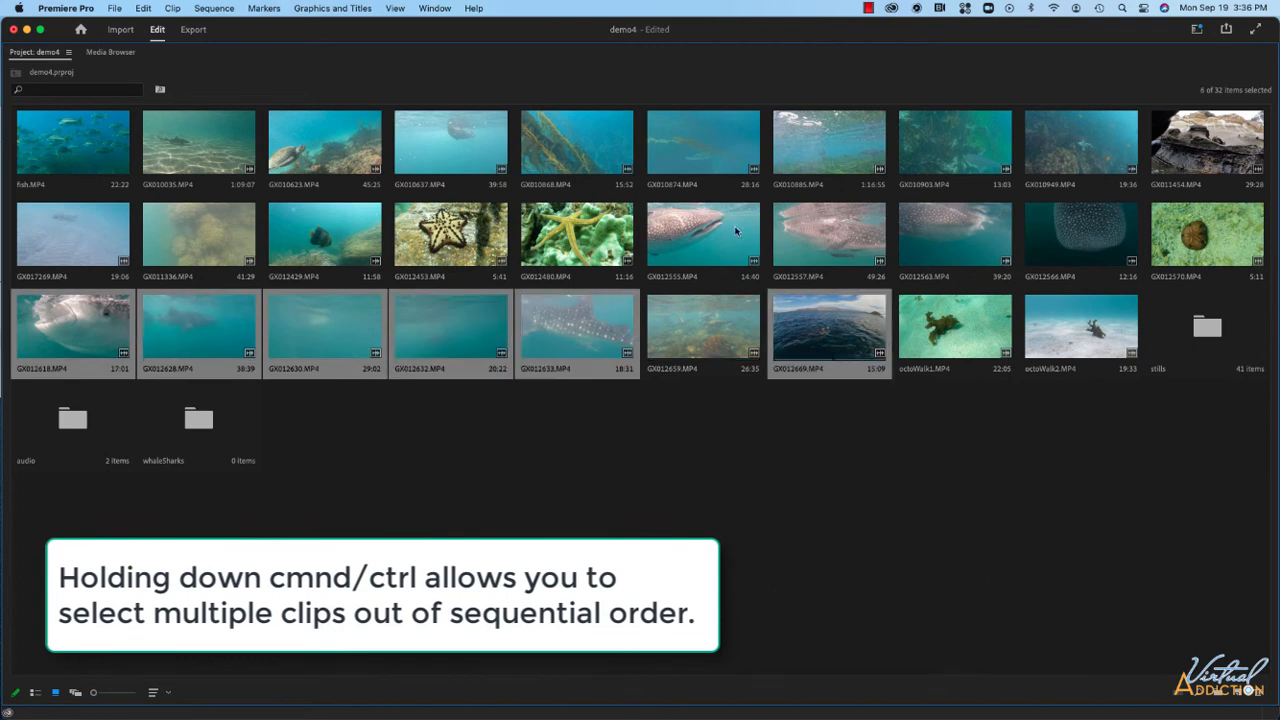
pyautogui.keyDown('super'); pyautogui.click(713, 228); pyautogui.keyUp('super')
pyautogui.keyDown('super'); pyautogui.click(852, 233); pyautogui.keyUp('super')
pyautogui.keyDown('super'); pyautogui.click(906, 232); pyautogui.keyUp('super')
pyautogui.keyDown('super'); pyautogui.click(1066, 234); pyautogui.keyUp('super')
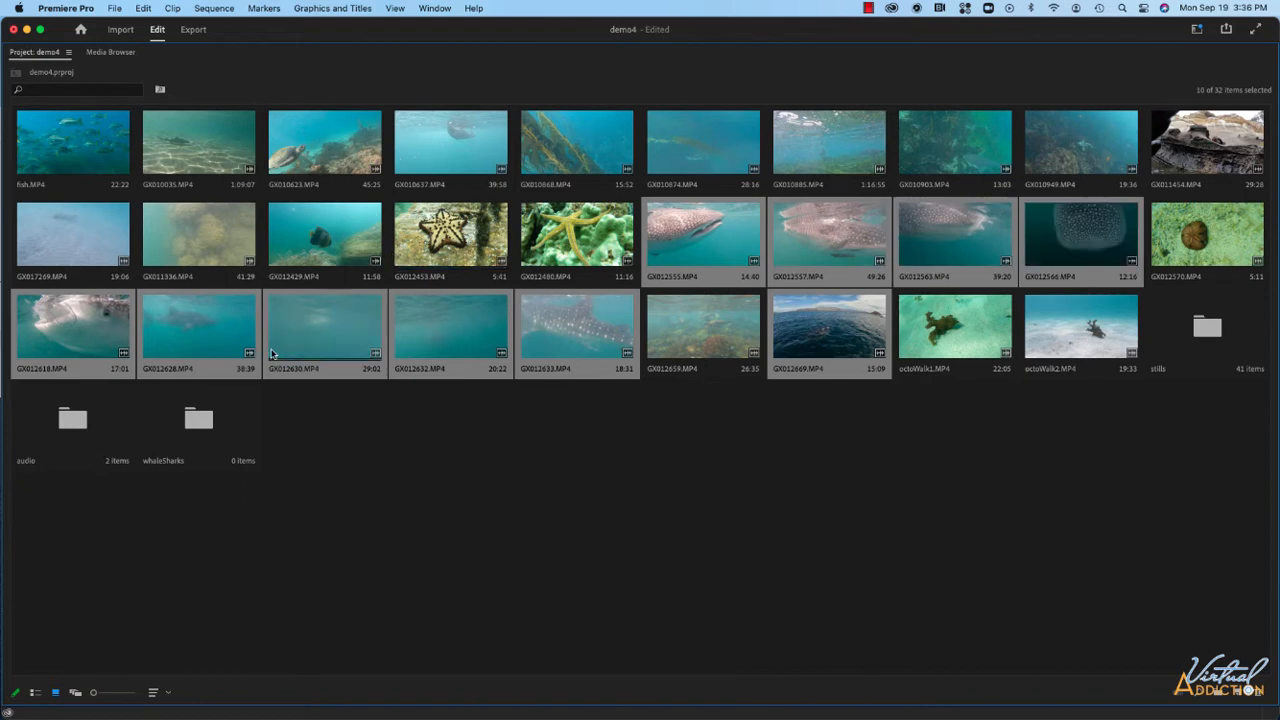
pyautogui.moveTo(332, 351); pyautogui.dragTo(204, 422)
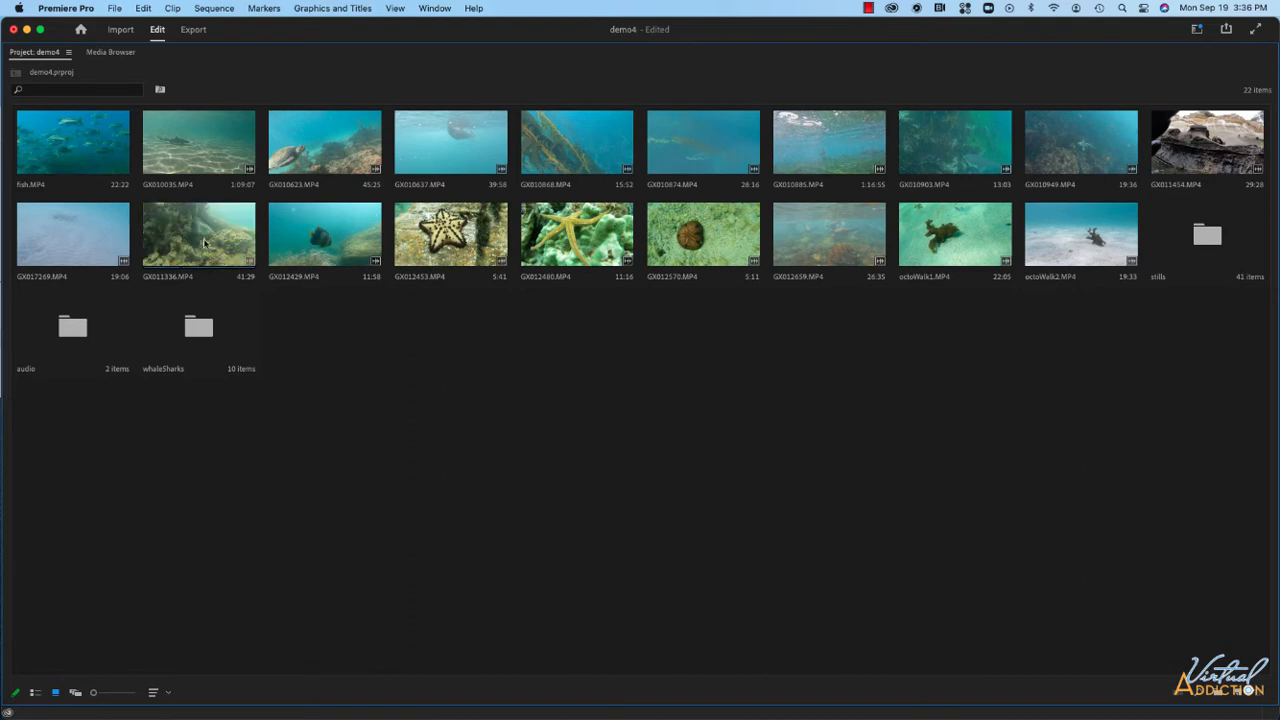
# Create a new bin named turtles.
pyautogui.rightClick(316, 330)
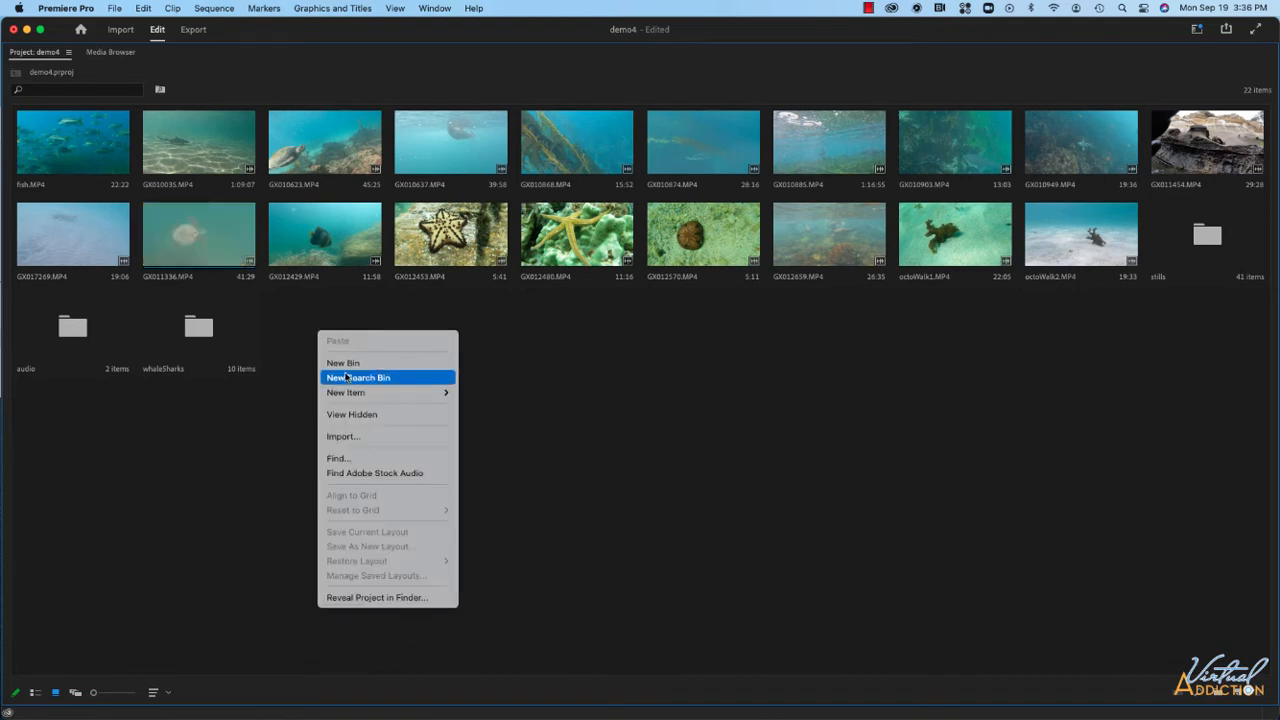
pyautogui.click(347, 364)
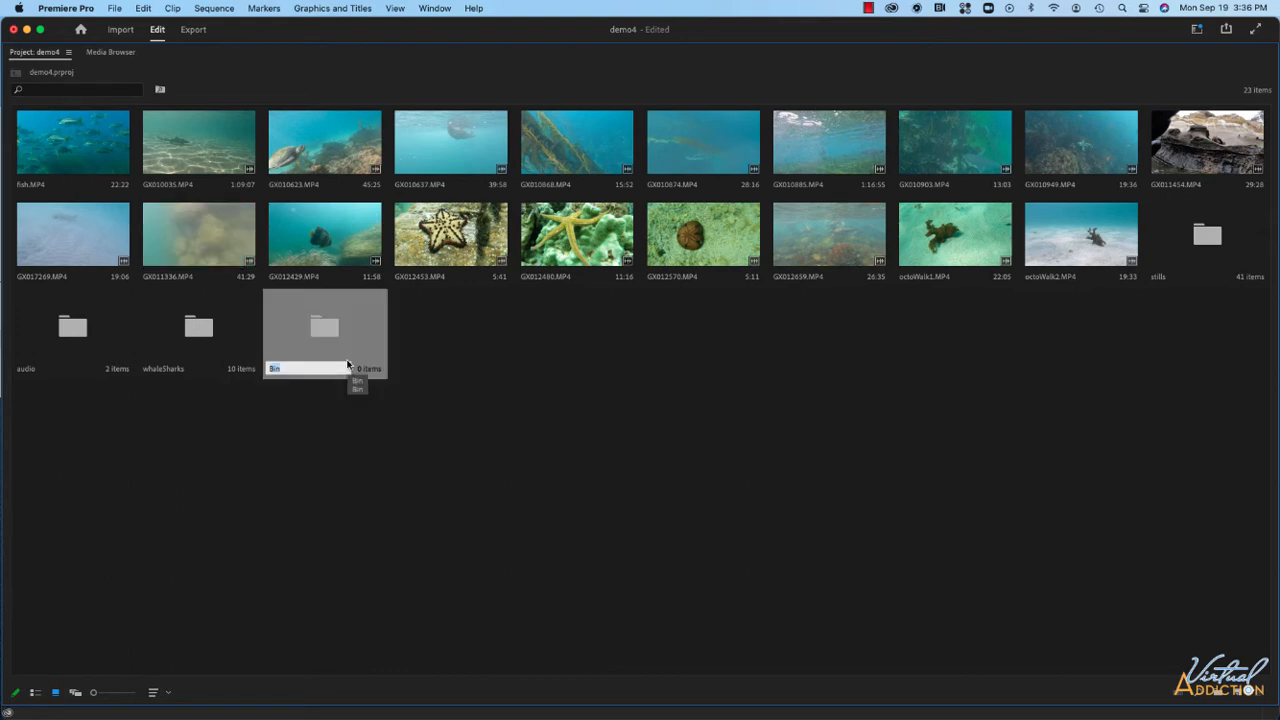
pyautogui.write('turtles')
pyautogui.press('Tab')
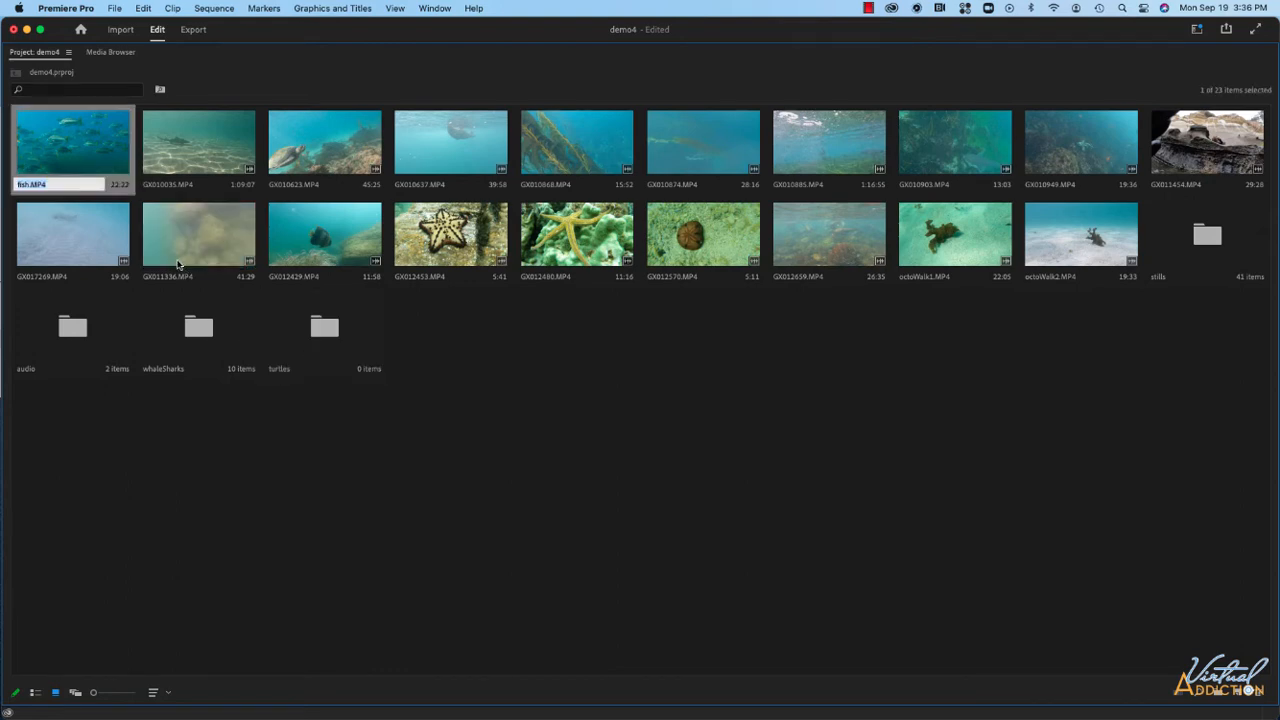
# Select clips GX011336.MP4 and GX010623.MP4 and move them into the turtles bin.
pyautogui.click(188, 221)
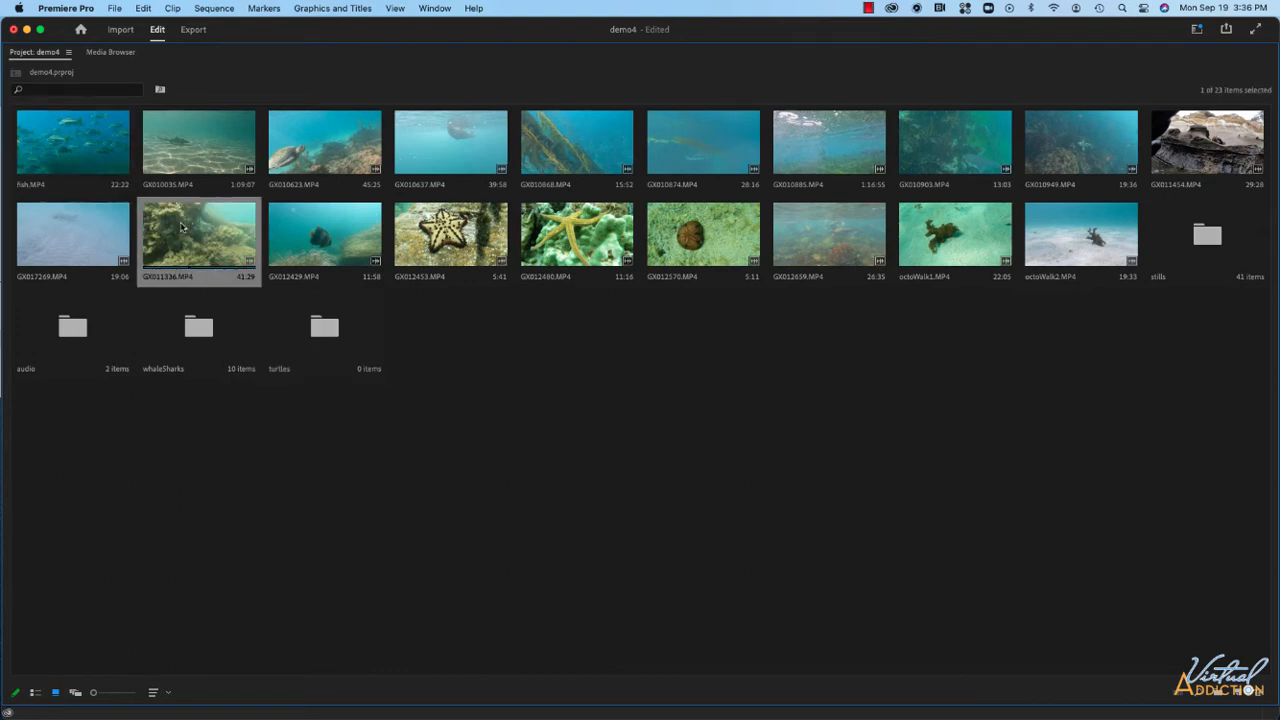
pyautogui.click(330, 170)
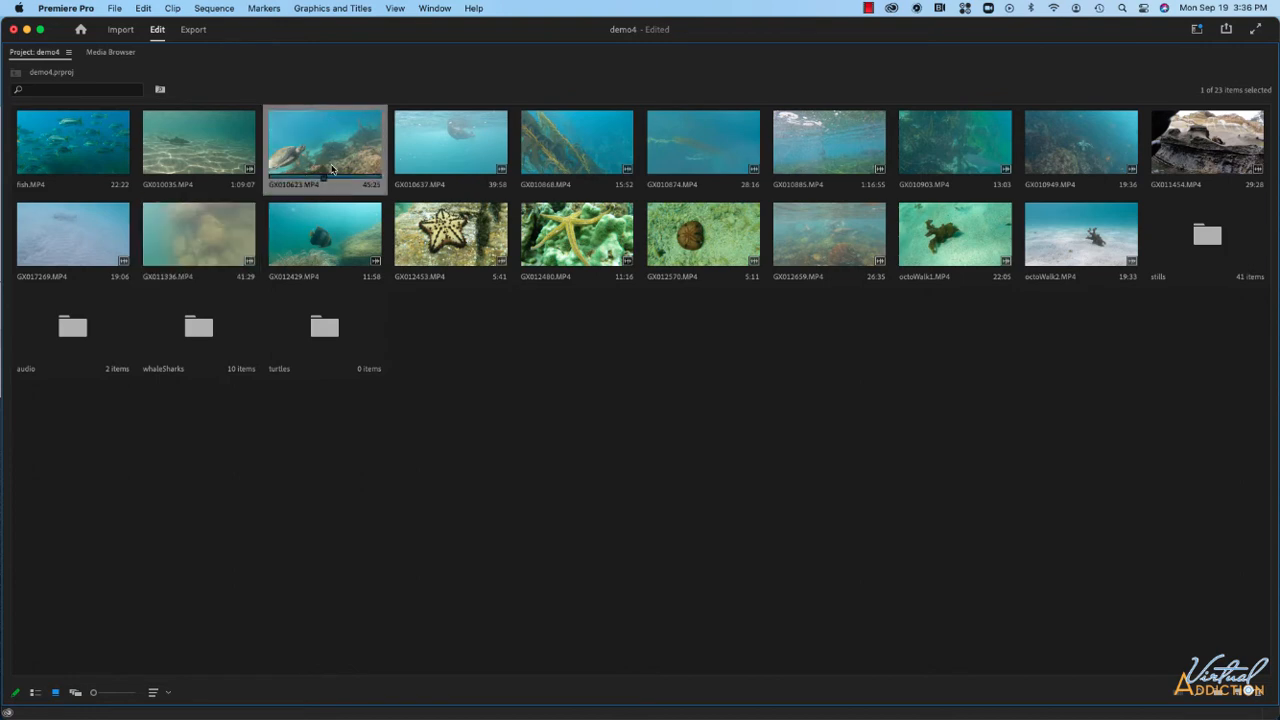
pyautogui.keyDown('super'); pyautogui.click(182, 214); pyautogui.keyUp('super')
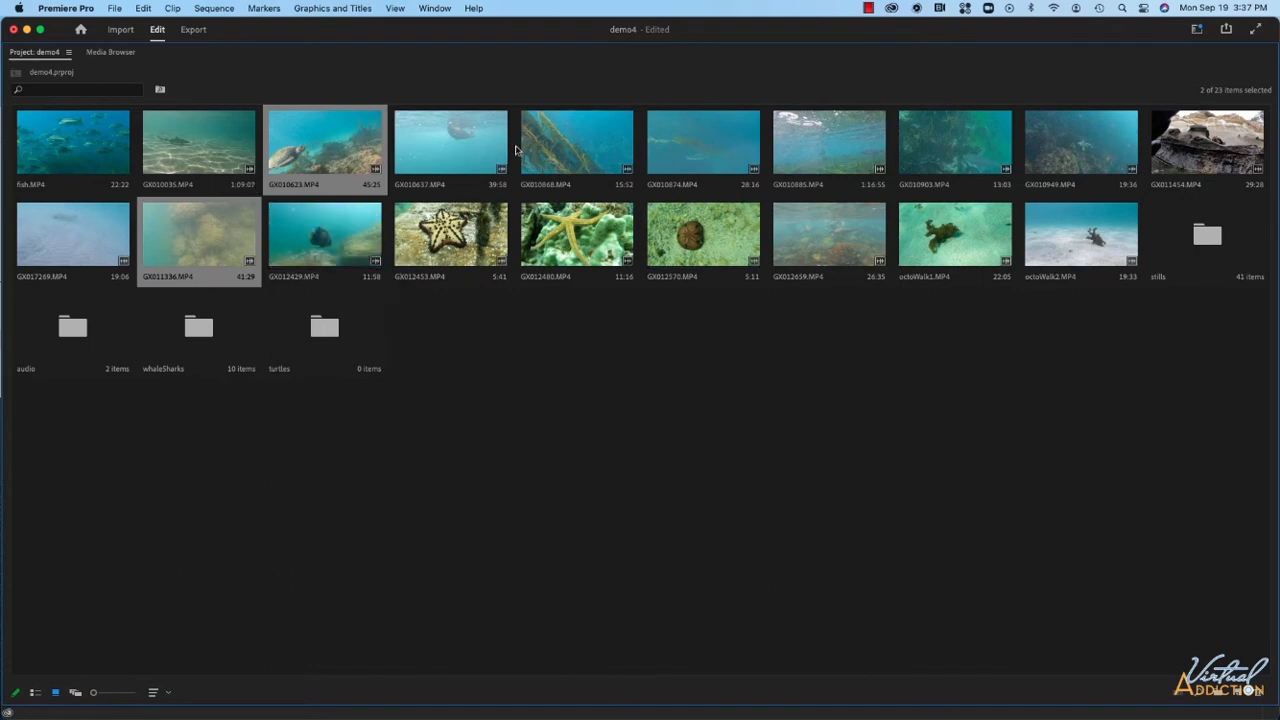
pyautogui.moveTo(320, 208); pyautogui.dragTo(324, 320)
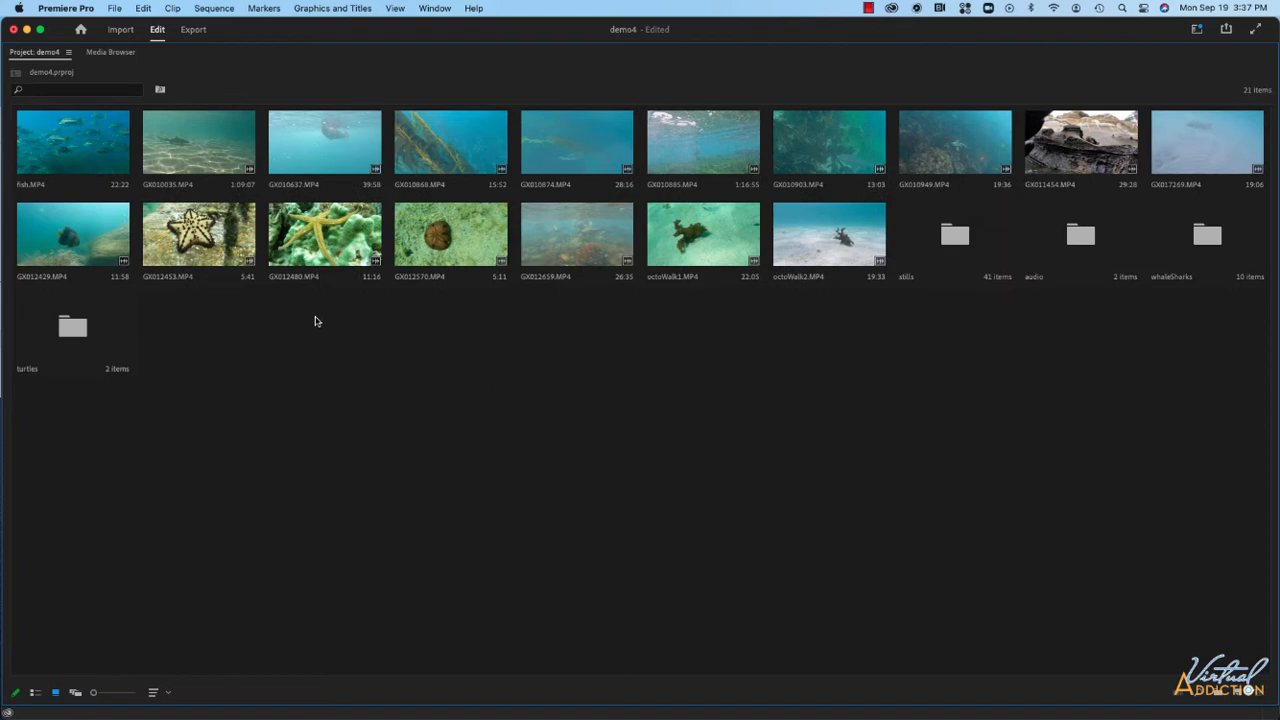
# Create a new bin named fish.
pyautogui.rightClick(264, 355)
pyautogui.click(295, 388)
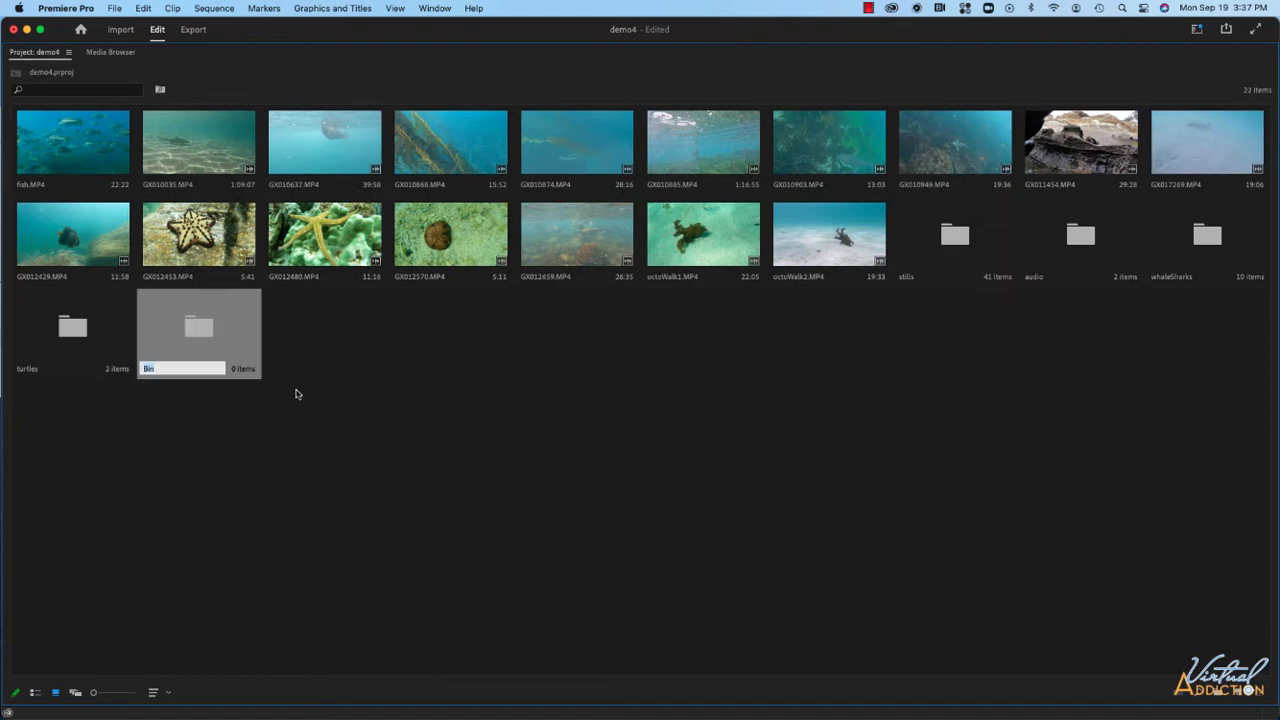
pyautogui.write('fish')
pyautogui.press('Return')
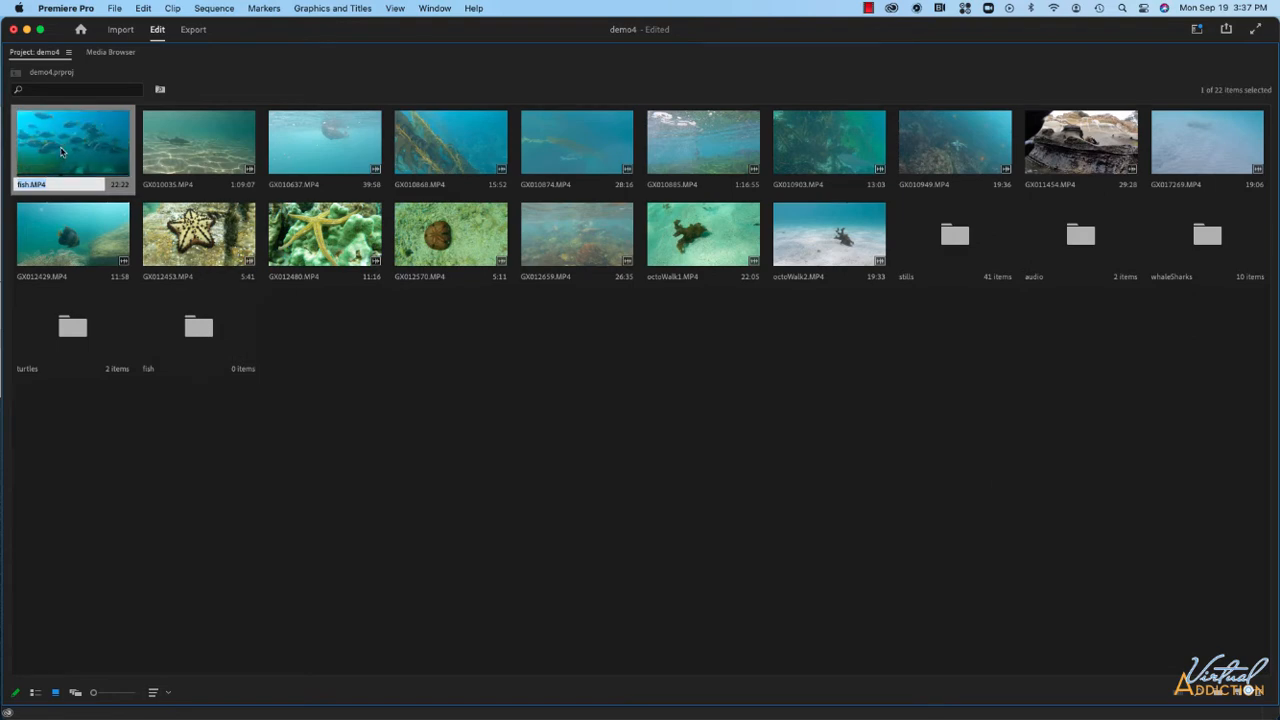
# Move fish.MP4, GX010868.MP4, GX010874.MP4 and GX012429.MP4 into the fish bin.
pyautogui.click(61, 152)
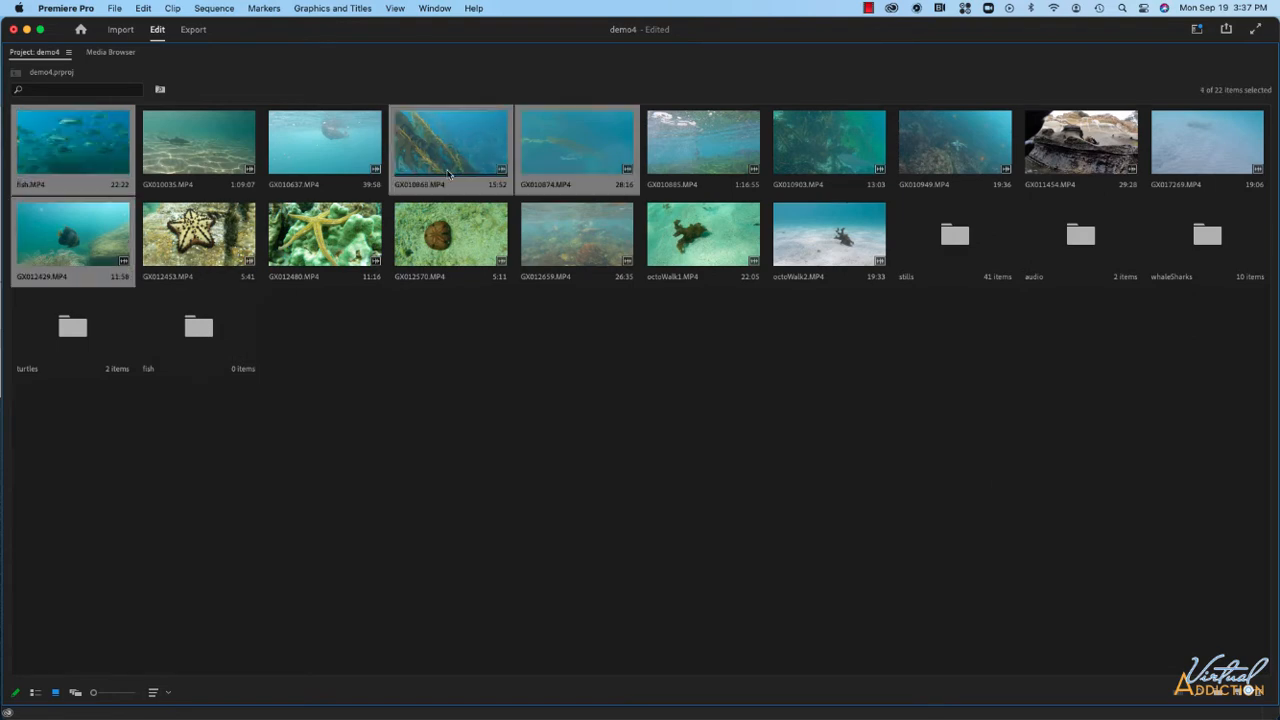
pyautogui.moveTo(455, 172); pyautogui.dragTo(204, 327)
# Create a new bin named octopus and select the octoWalk1.MP4 clip.
pyautogui.rightClick(879, 337)
pyautogui.click(903, 371)
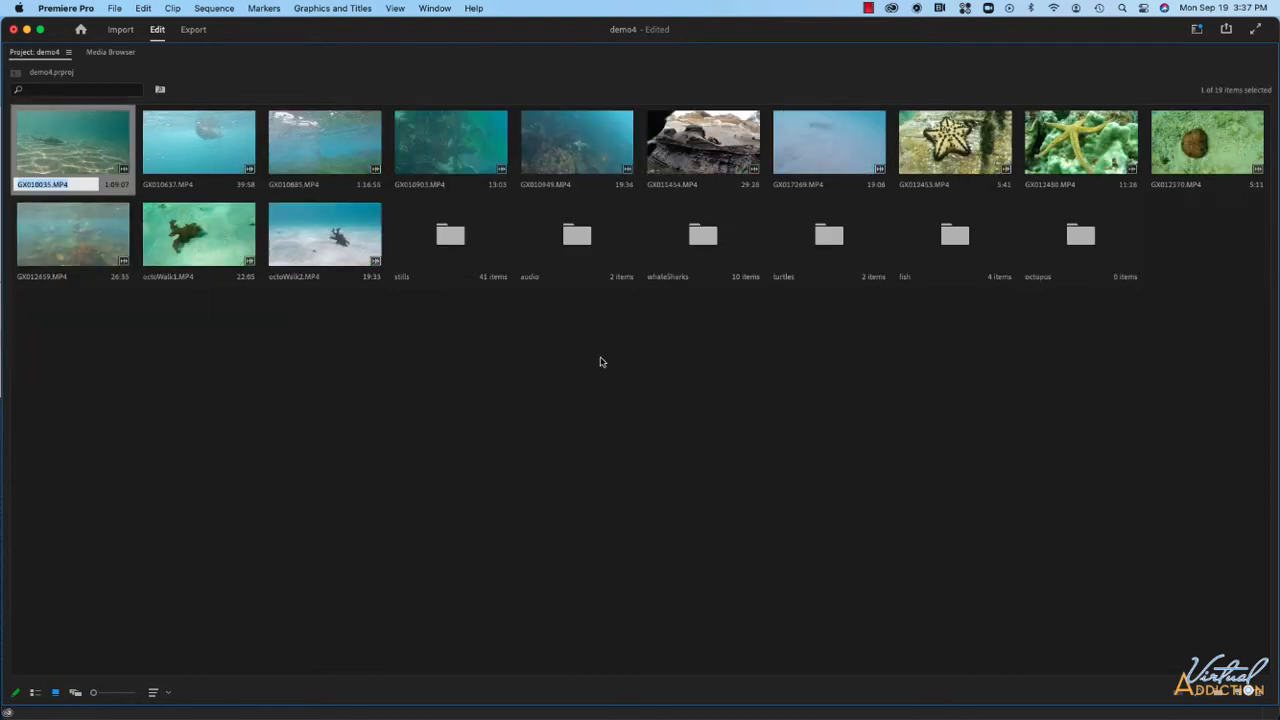
pyautogui.click(226, 251)
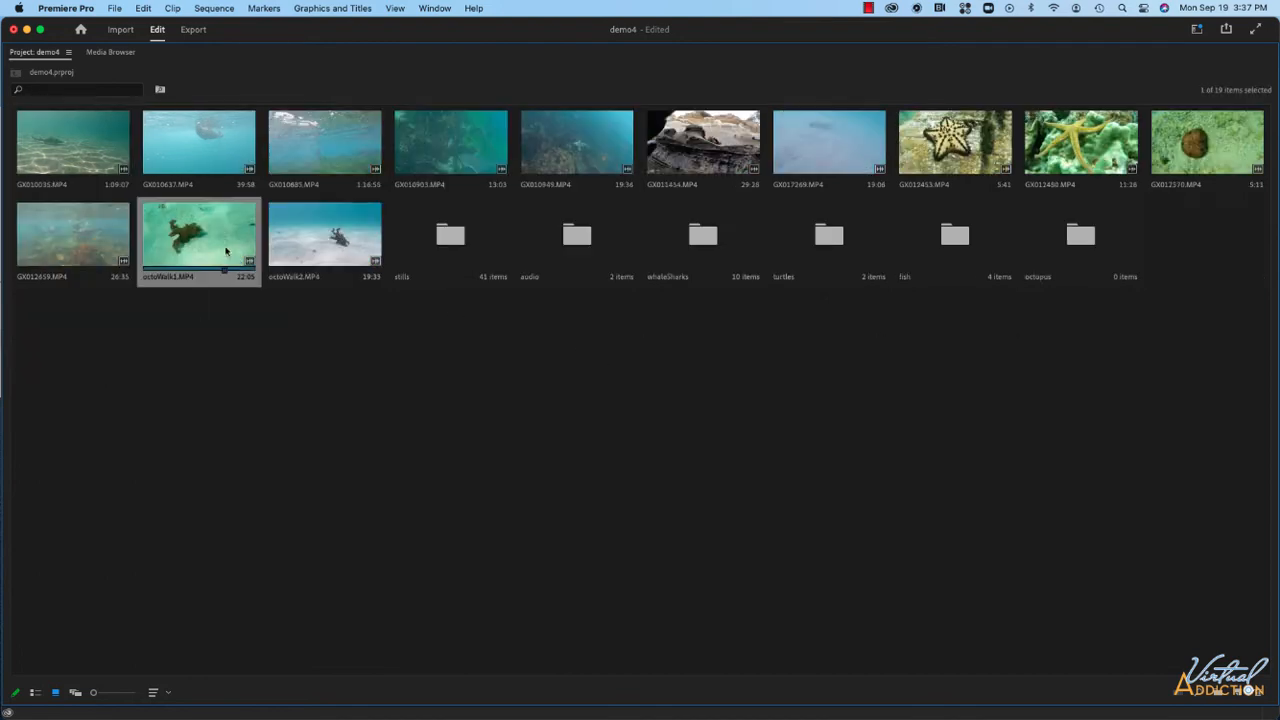
# Create new bins named seals and shells.
pyautogui.click(737, 386)
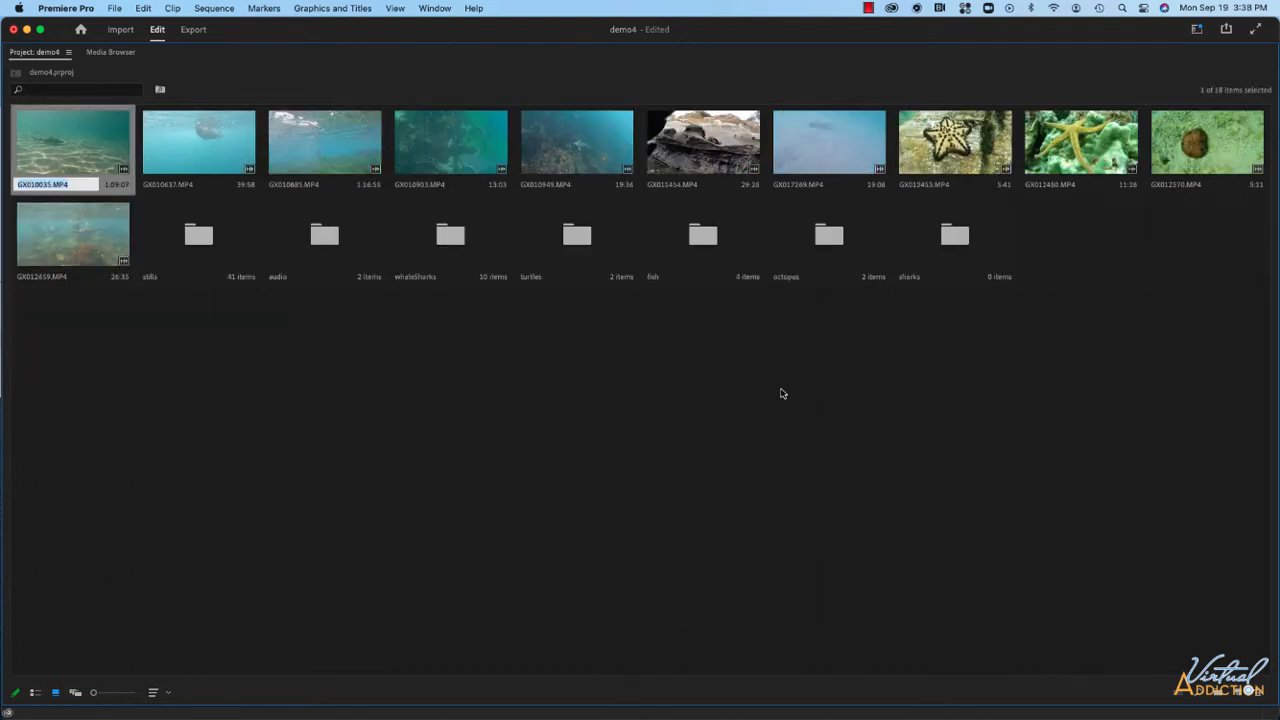
pyautogui.press('super+b')
pyautogui.write('seals')
pyautogui.press('Return')
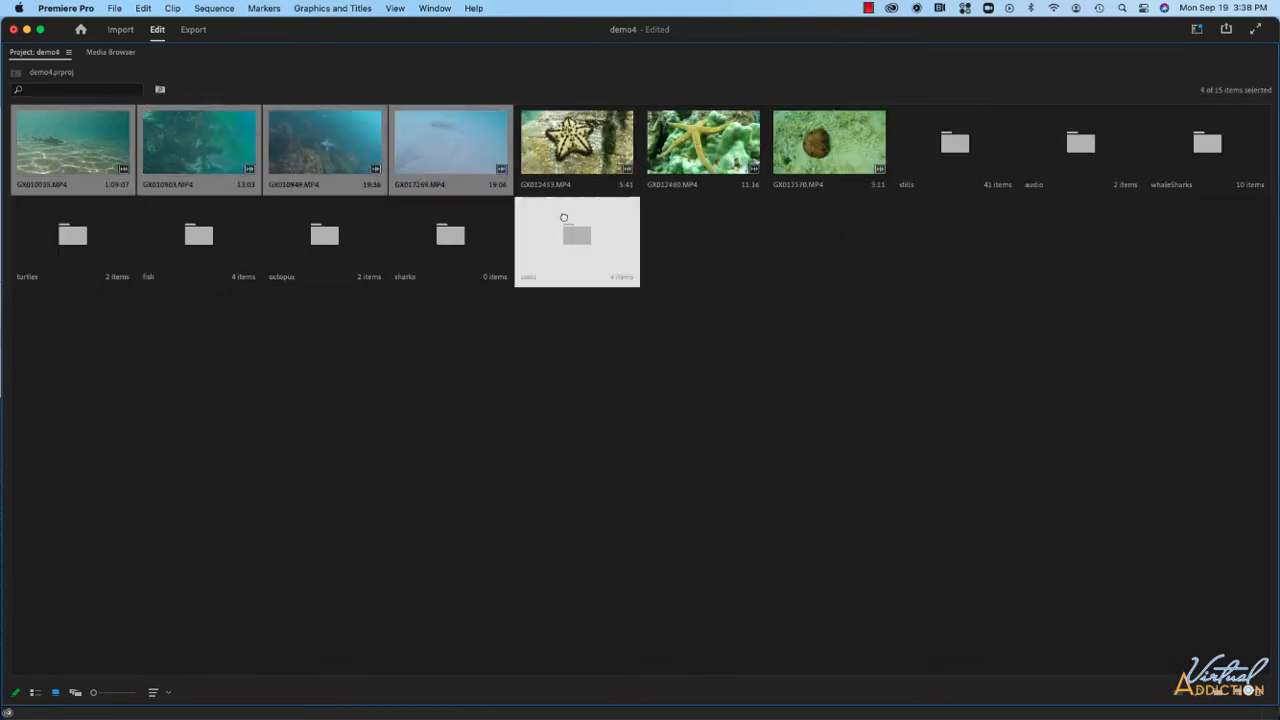
pyautogui.press('super+b')
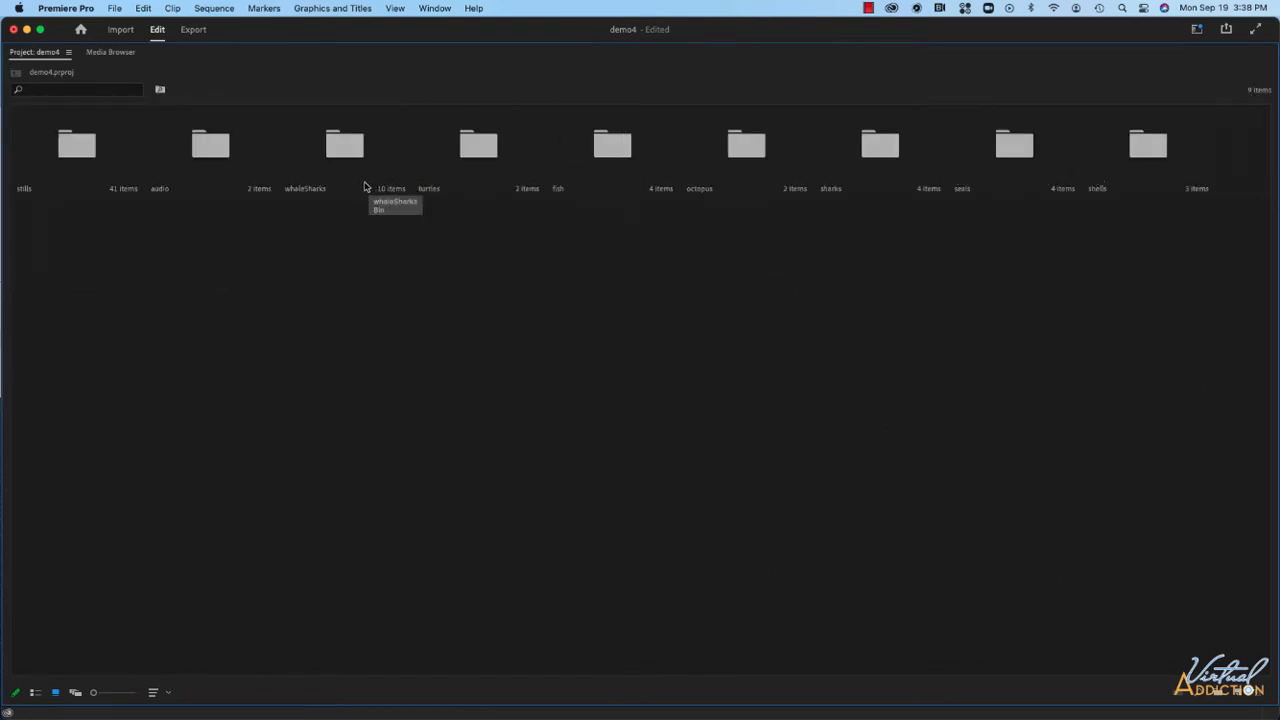
# Create a new bin named video.
pyautogui.rightClick(228, 269)
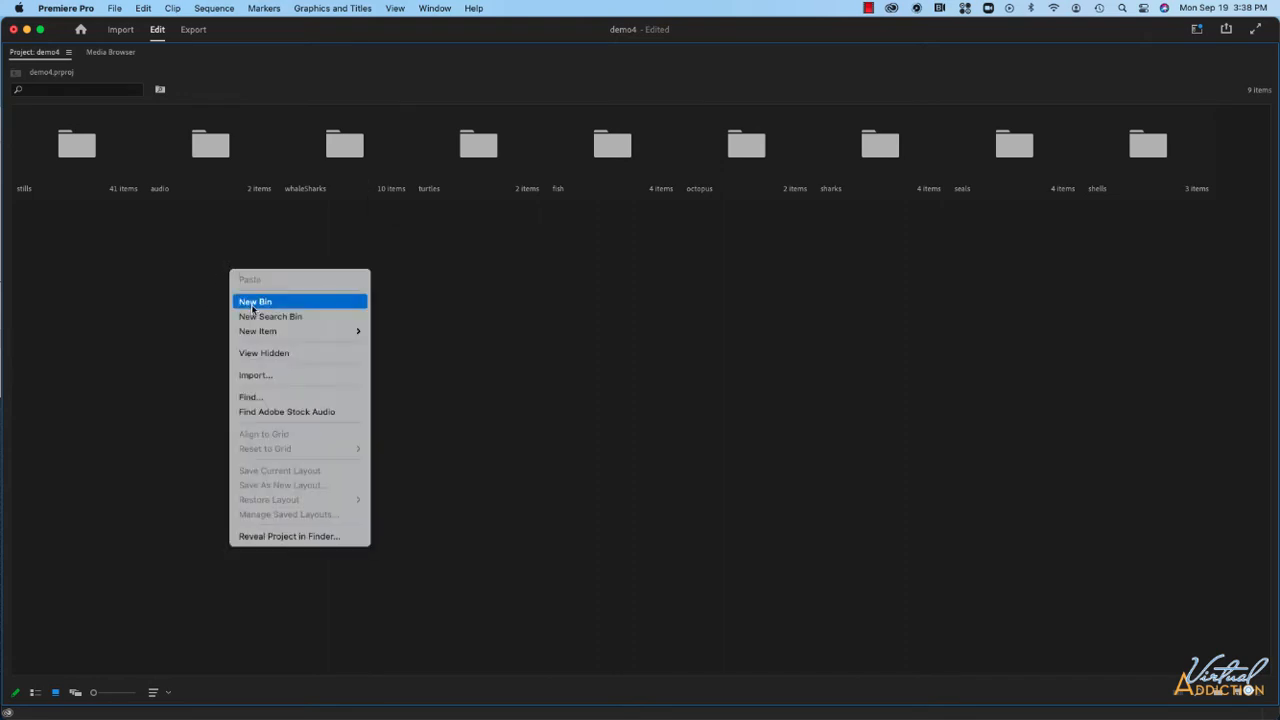
pyautogui.click(257, 302)
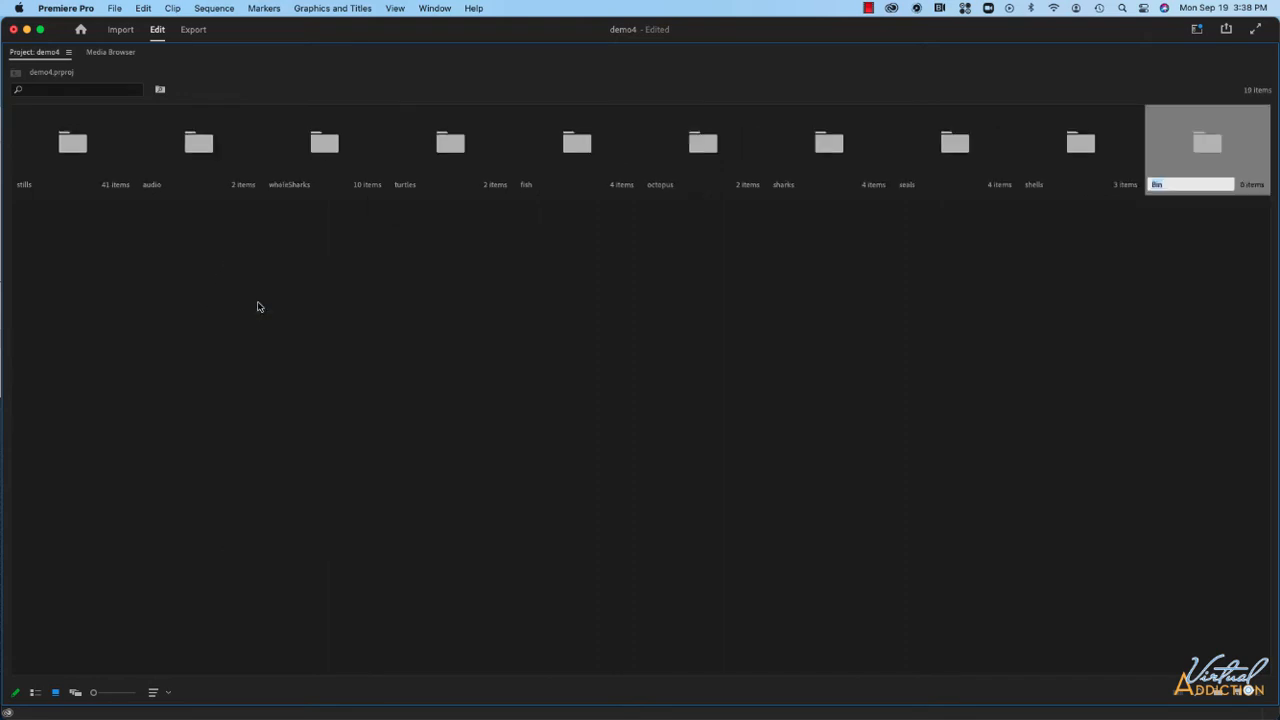
pyautogui.write('video')
# Select the whaleSharks, turtles, fish, octopus, sharks, seals and shells bins and move them into the video bin.
pyautogui.click(320, 150)
pyautogui.keyDown('super'); pyautogui.click(443, 143); pyautogui.keyUp('super')
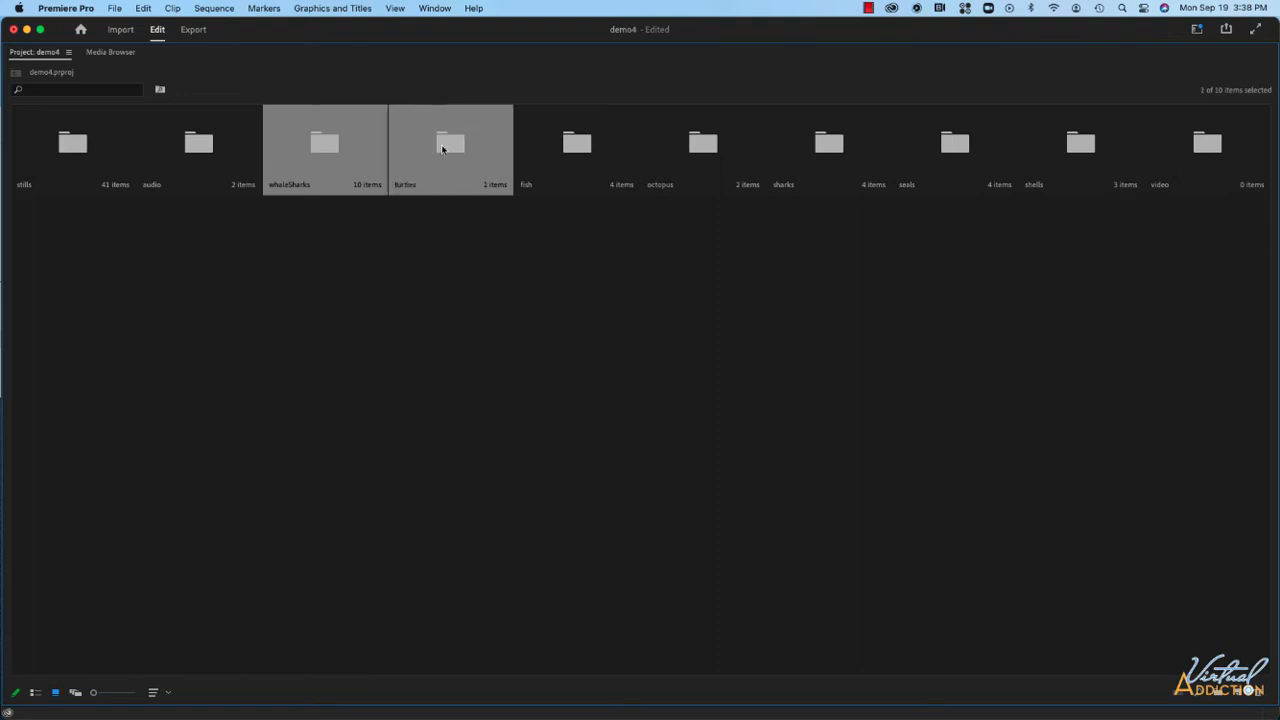
pyautogui.keyDown('super'); pyautogui.click(568, 145); pyautogui.keyUp('super')
pyautogui.keyDown('super'); pyautogui.click(697, 149); pyautogui.keyUp('super')
pyautogui.keyDown('super'); pyautogui.click(805, 152); pyautogui.keyUp('super')
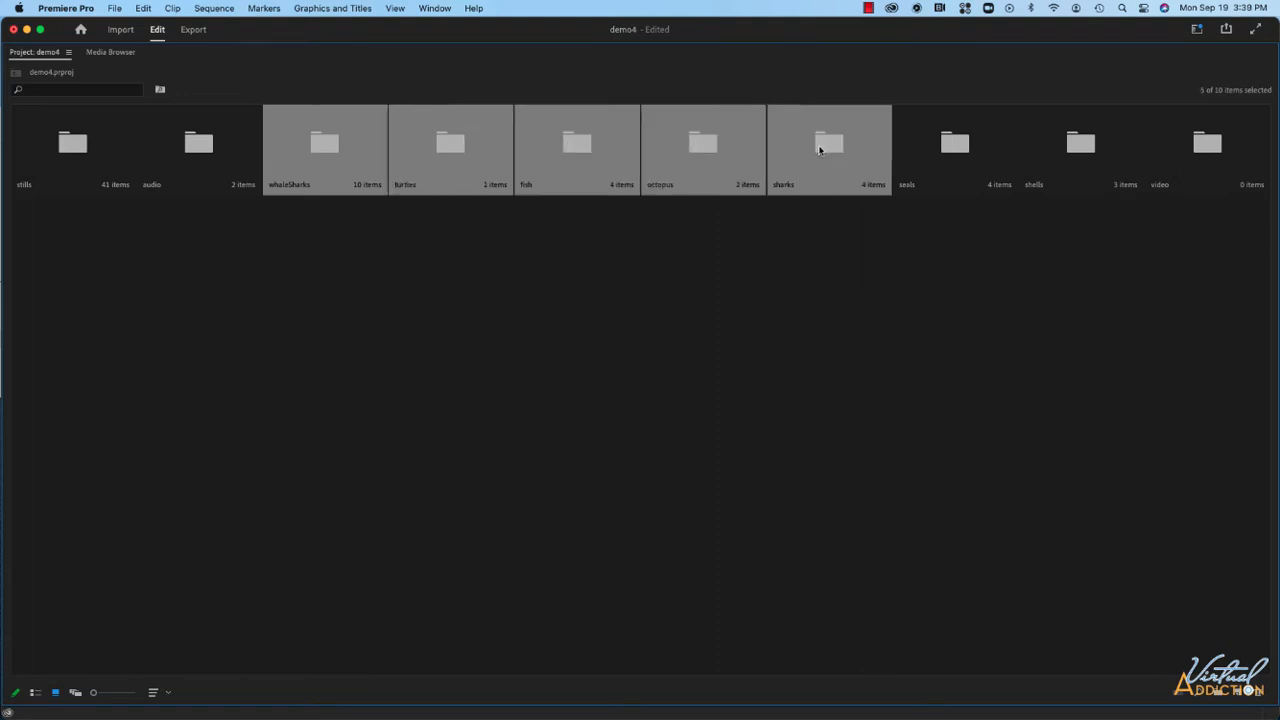
pyautogui.keyDown('super'); pyautogui.click(947, 151); pyautogui.keyUp('super')
pyautogui.keyDown('super'); pyautogui.click(1052, 148); pyautogui.keyUp('super')
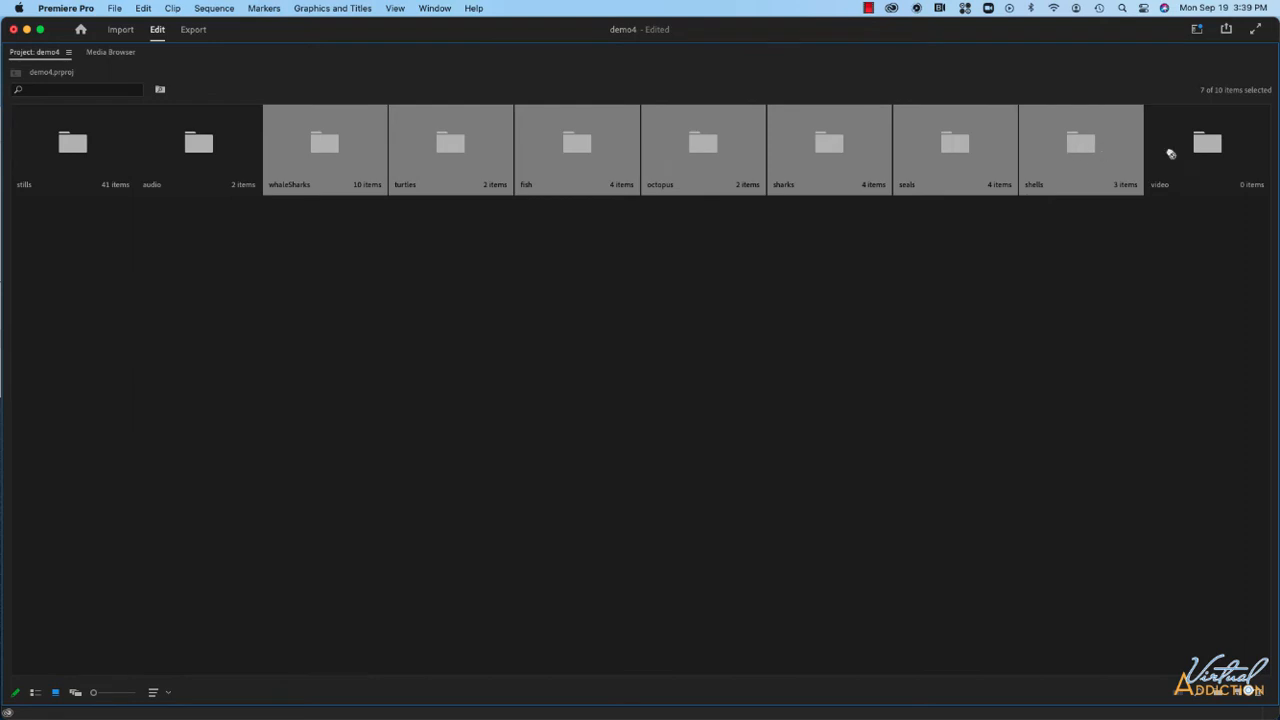
pyautogui.moveTo(1171, 153); pyautogui.dragTo(1204, 152)
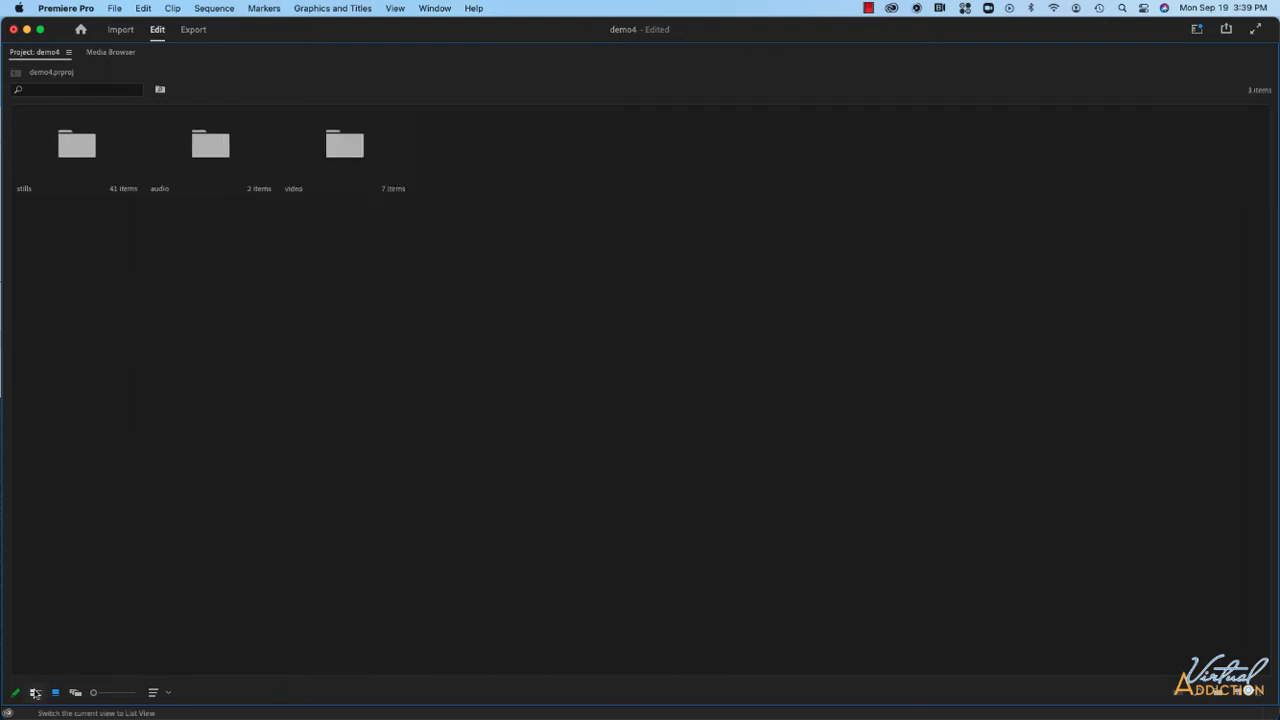
# Switch to list view and browse the contents of the video and fish bins.
pyautogui.click(35, 692)
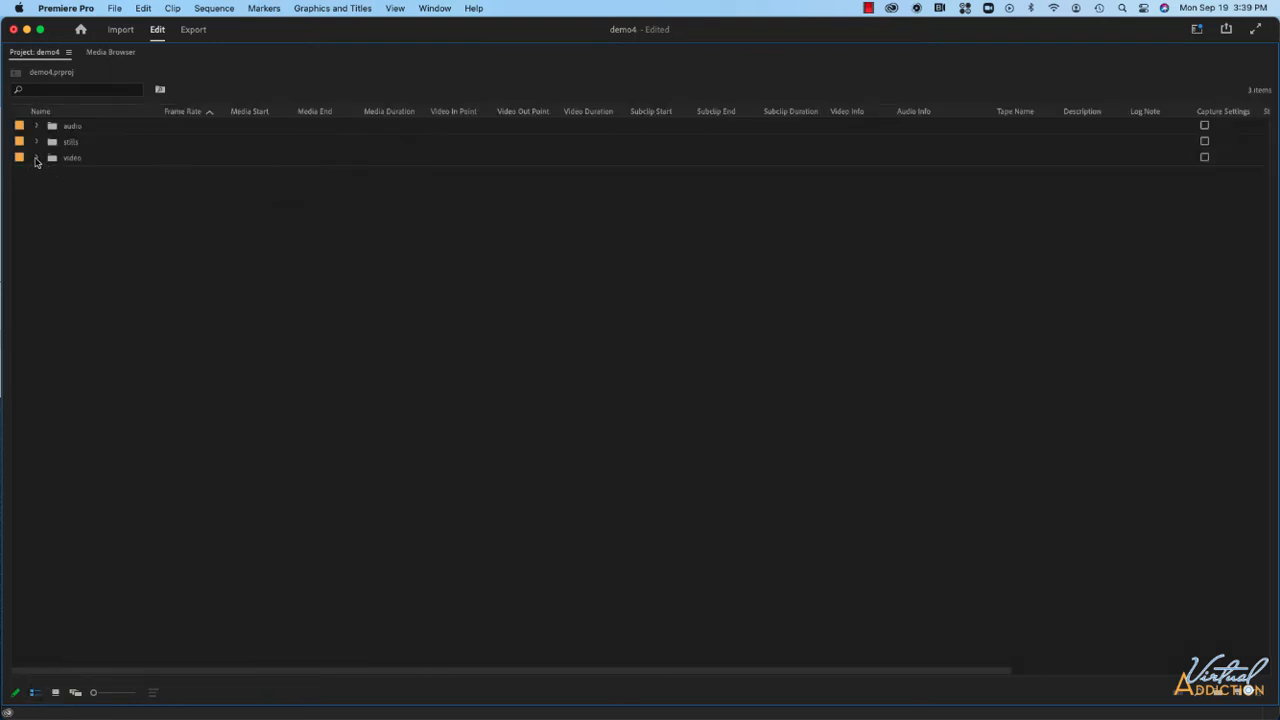
pyautogui.click(36, 158)
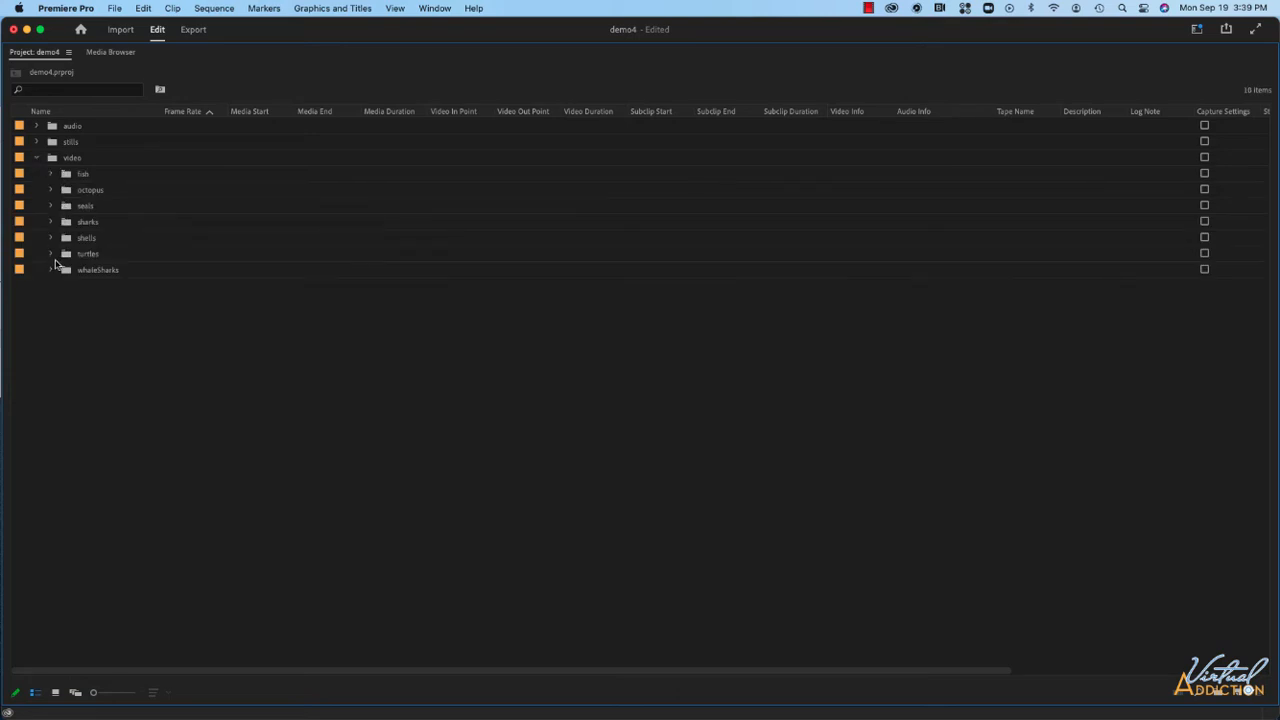
pyautogui.click(51, 174)
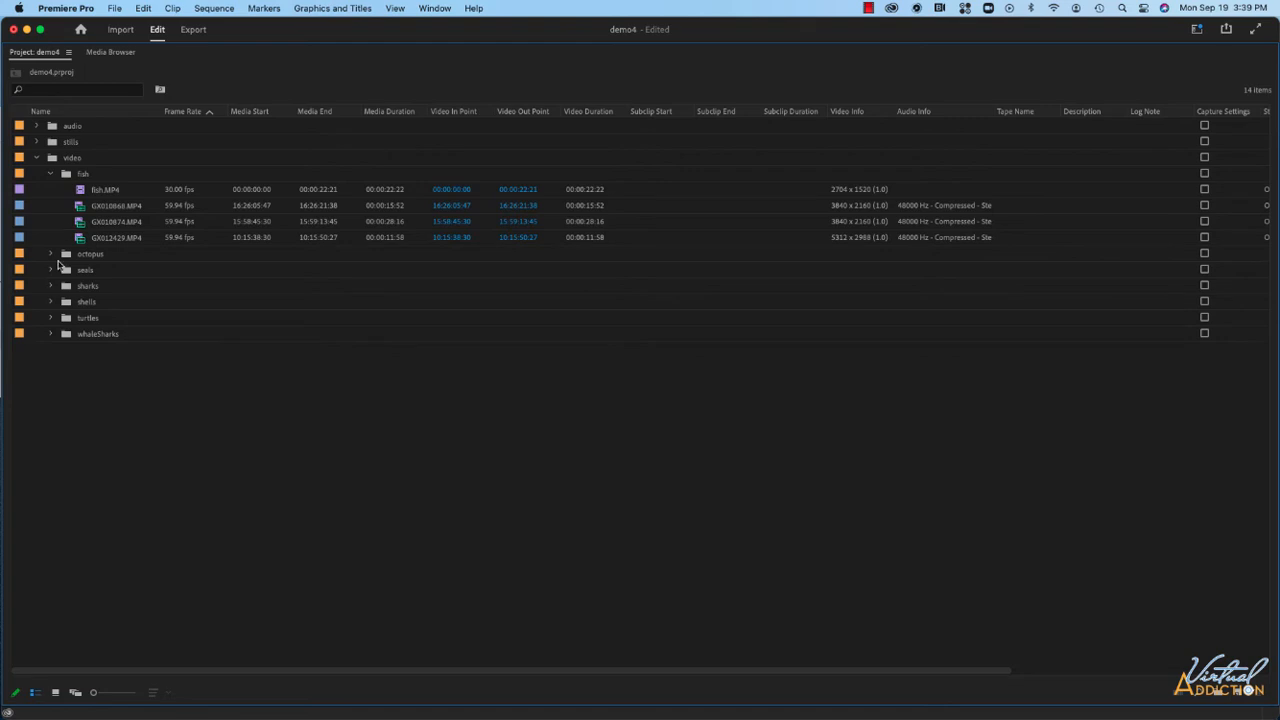
pyautogui.click(51, 174)
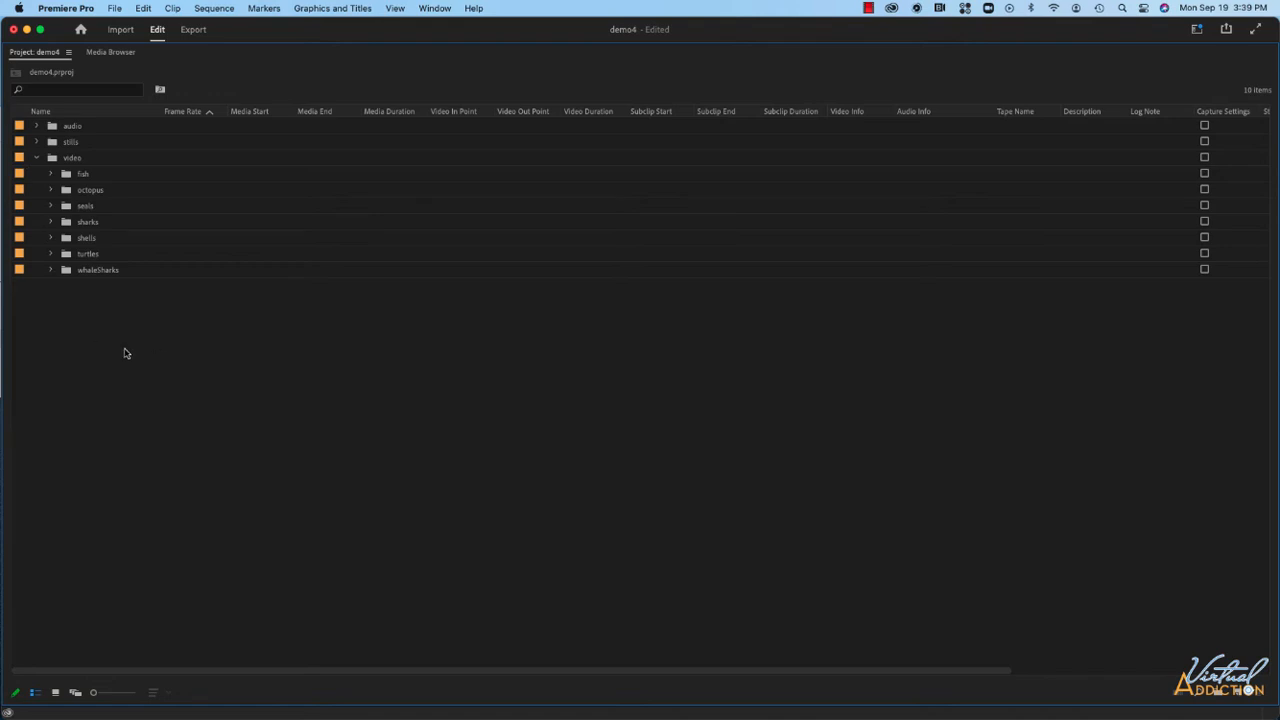
pyautogui.click(36, 158)
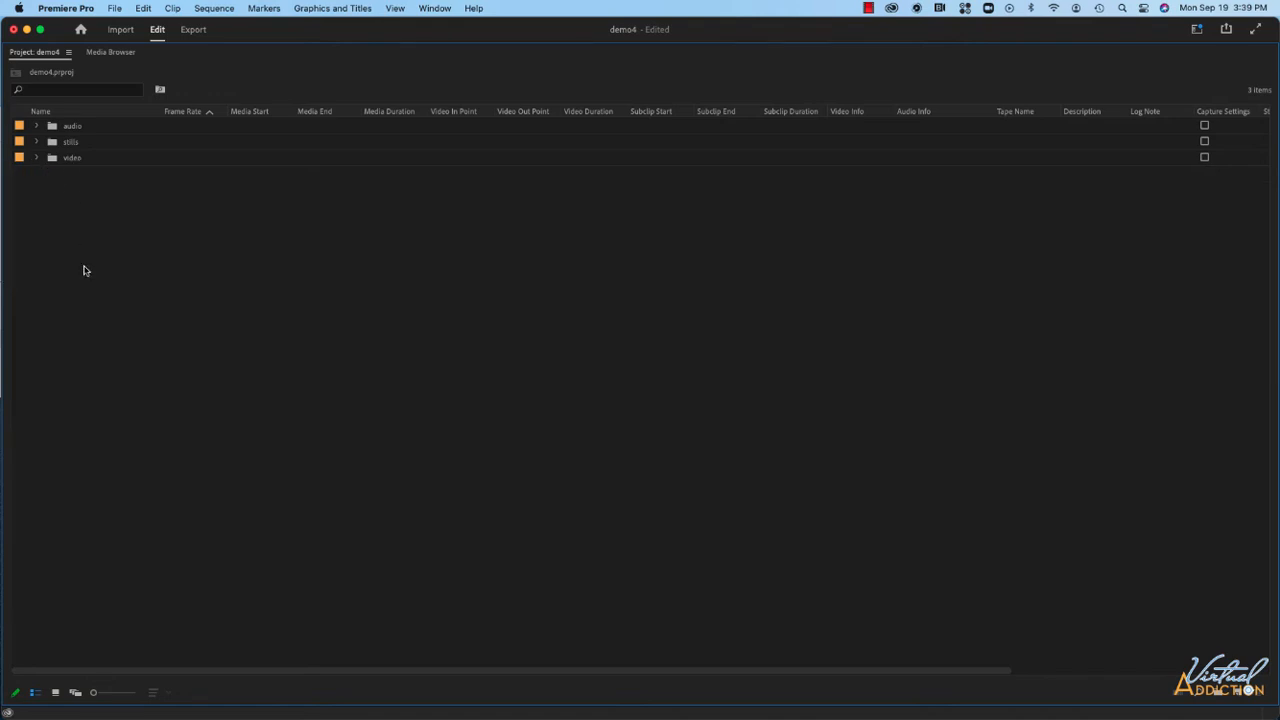
# Create a new bin named _sequence.
pyautogui.rightClick(98, 194)
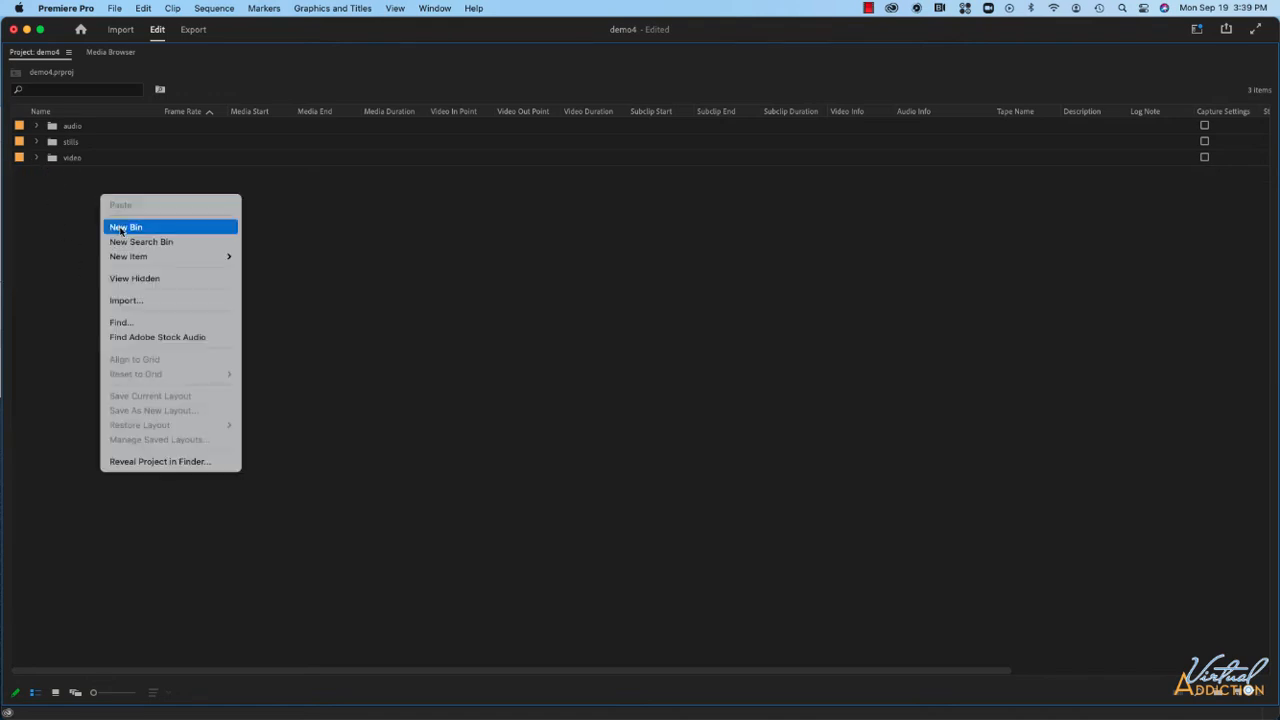
pyautogui.click(120, 226)
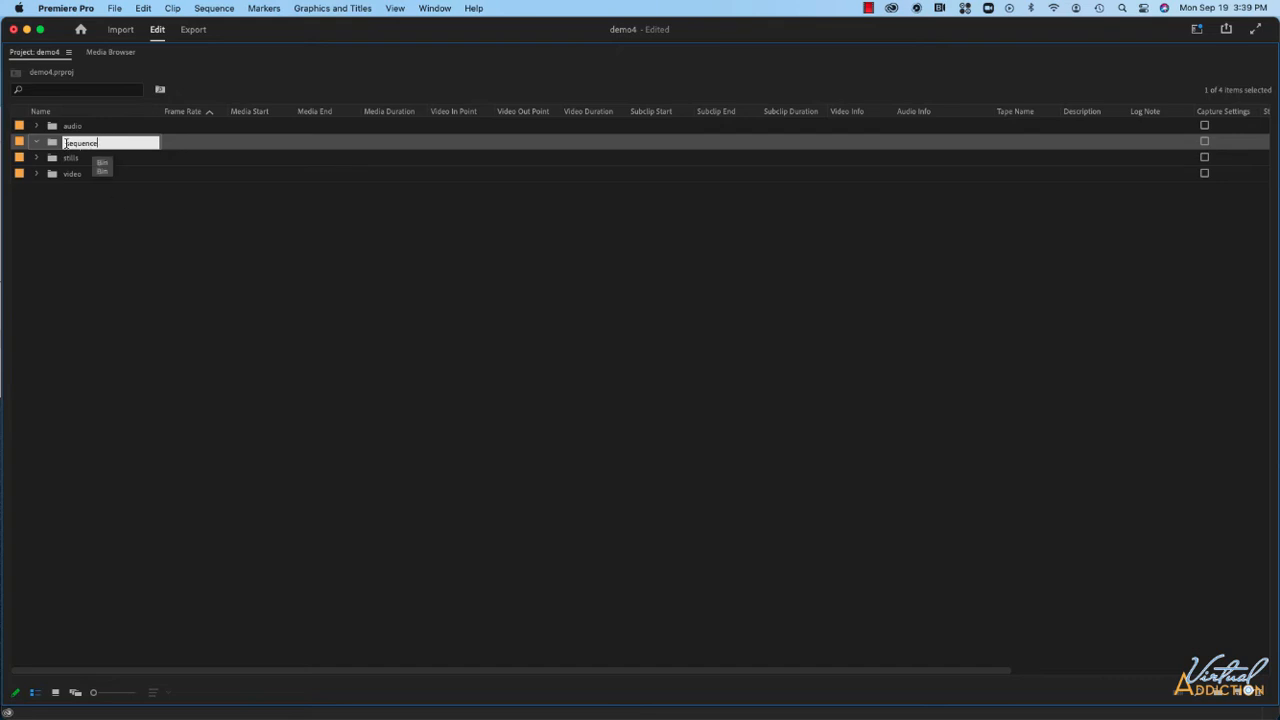
pyautogui.write('_')
pyautogui.click(122, 215)
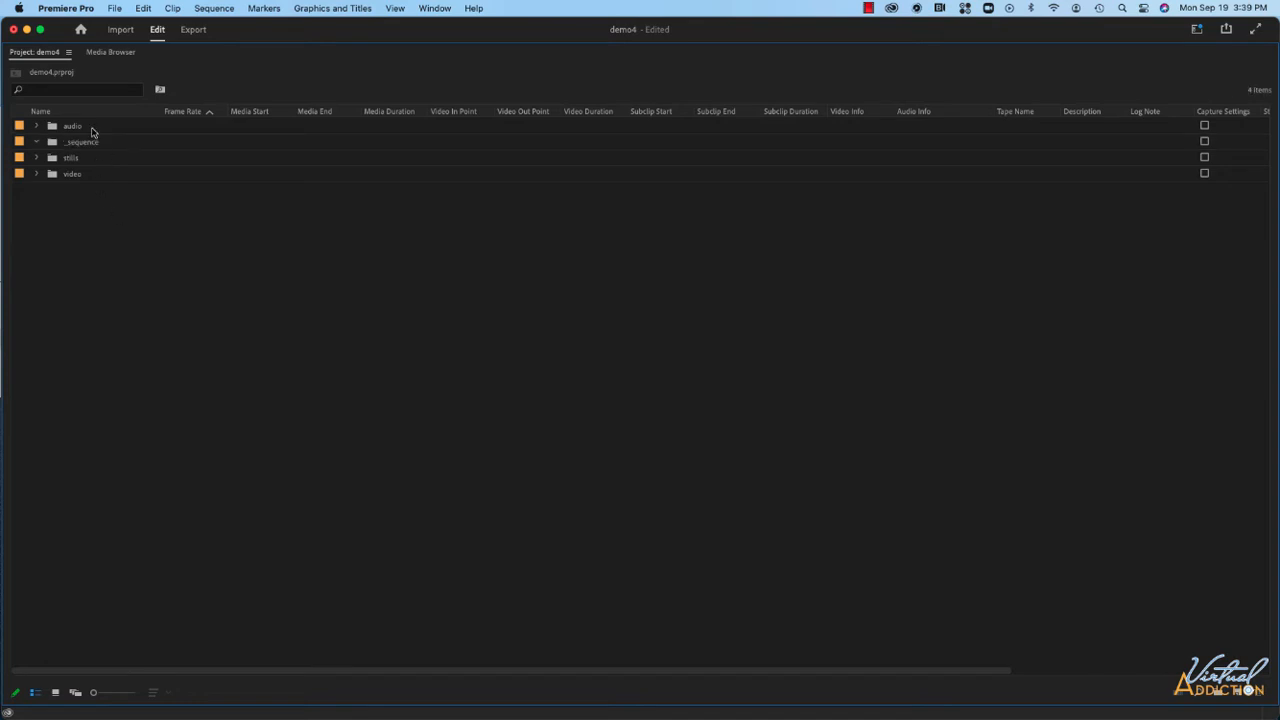
# Sort the project items by name in ascending order.
pyautogui.click(62, 114)
pyautogui.press('`')
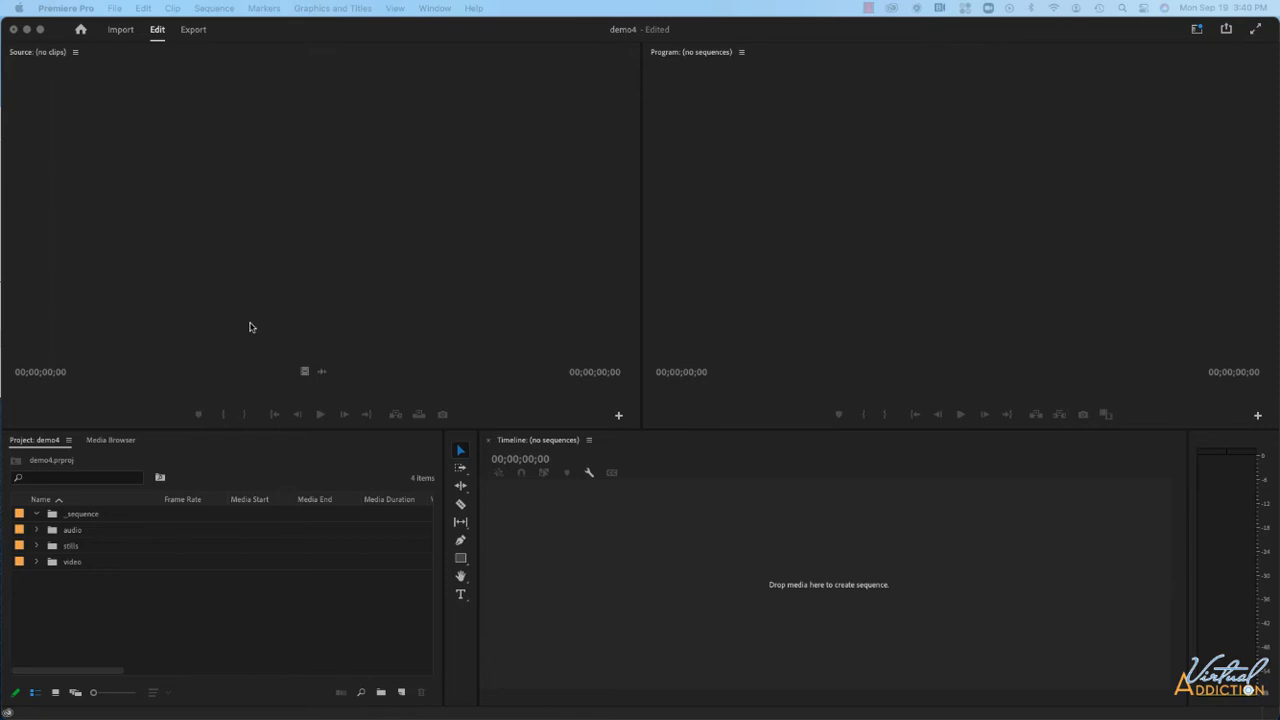
pyautogui.click(149, 614)
pyautogui.press('`')
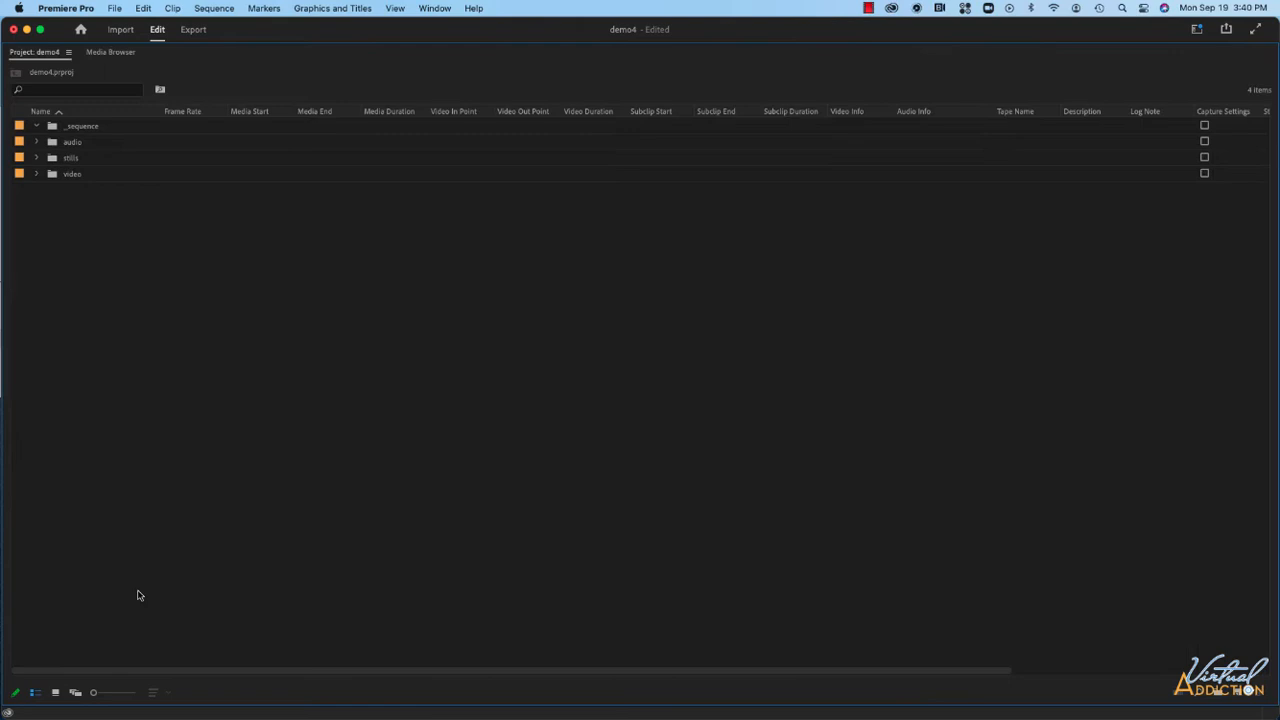
# Expand the video and seals bins to view their clips, then switch back to icon view.
pyautogui.click(37, 175)
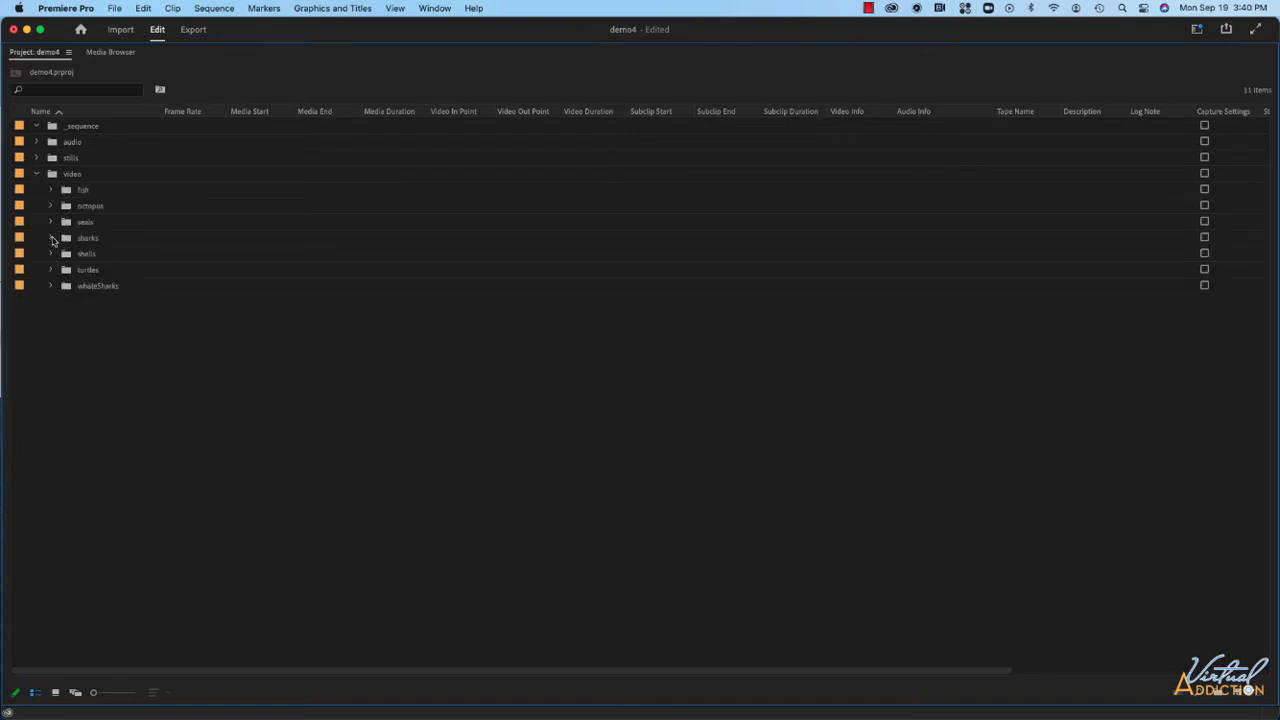
pyautogui.click(51, 222)
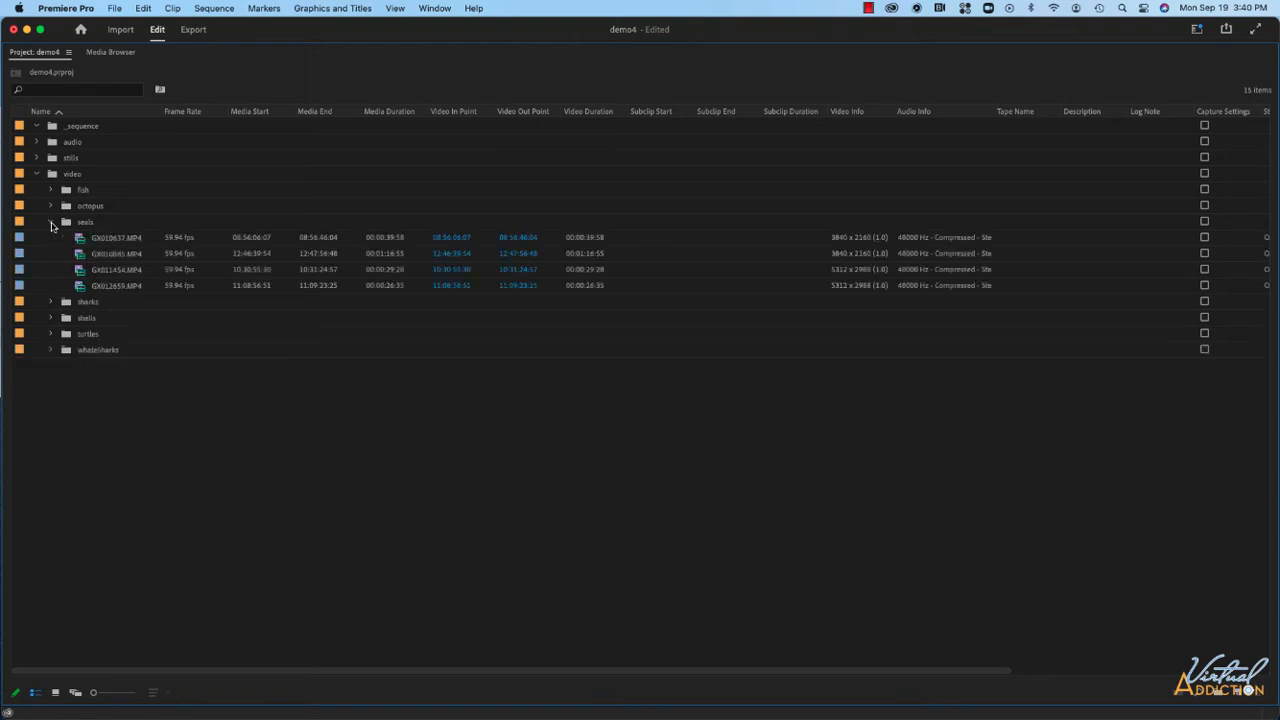
pyautogui.click(55, 692)
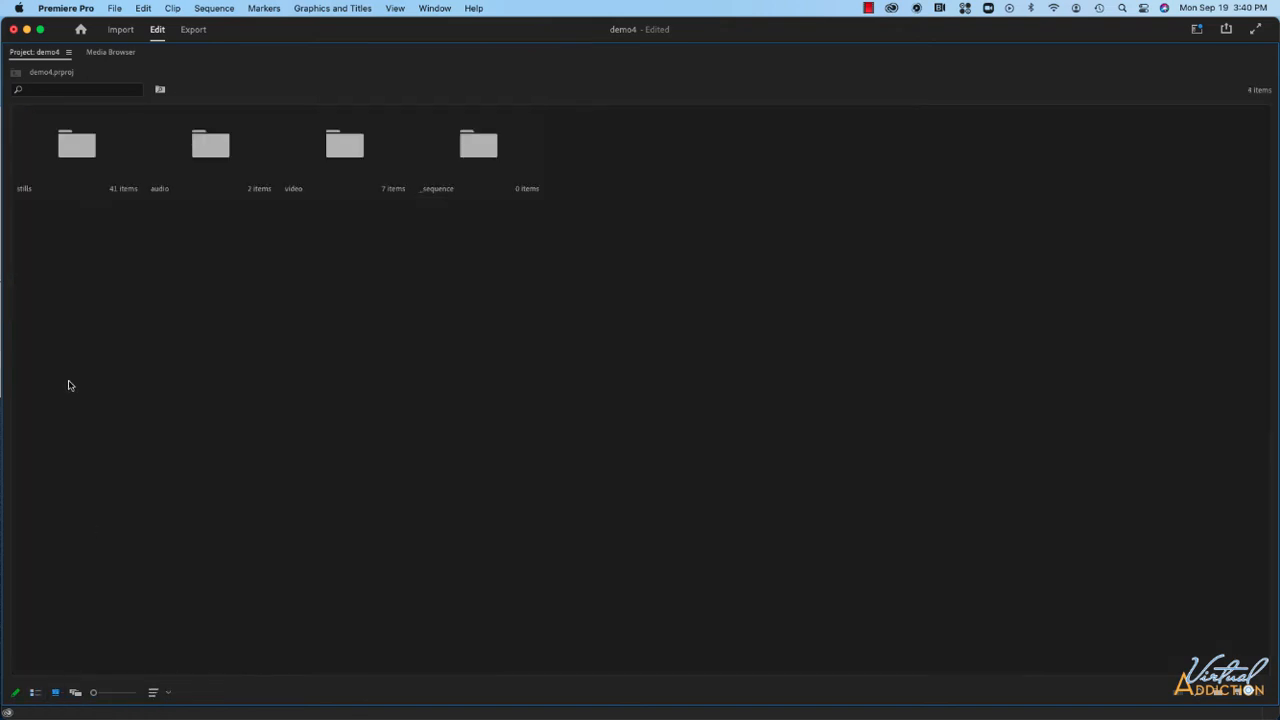
# Open the video bin and then the seals bin in their own tabs, showing the seals clips in list view.
pyautogui.doubleClick(336, 149)
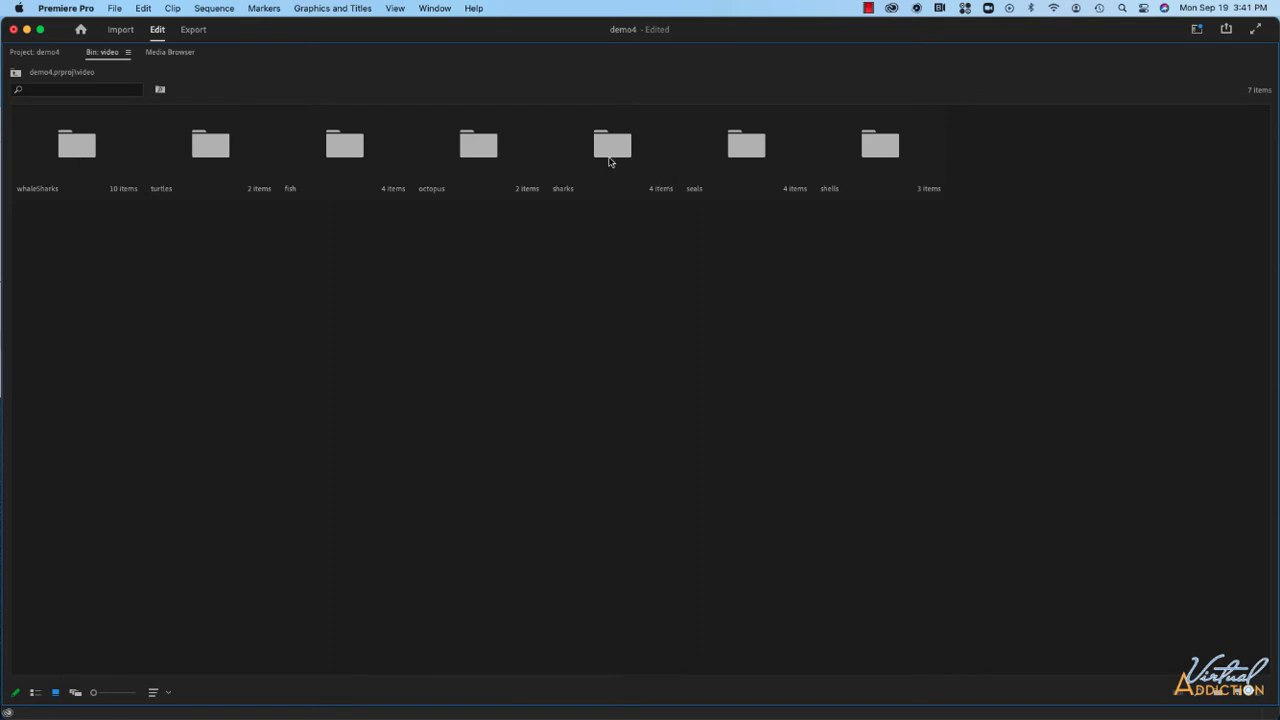
pyautogui.doubleClick(746, 147)
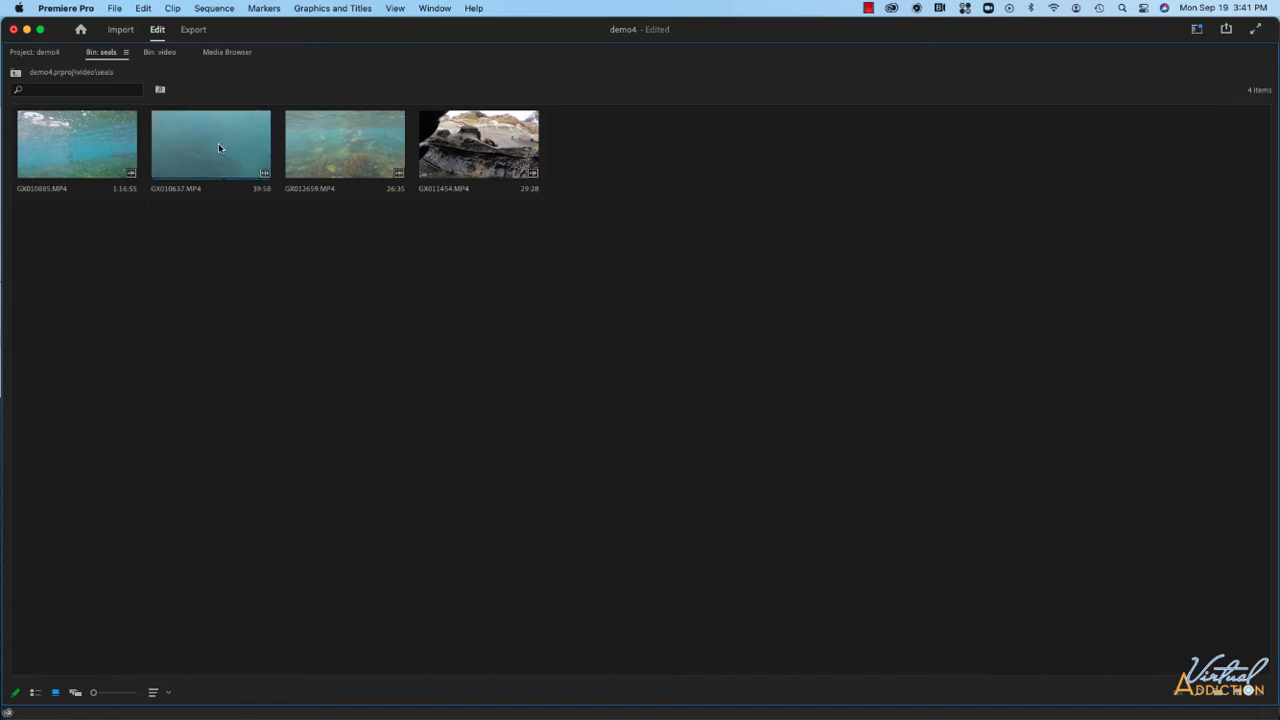
pyautogui.click(35, 693)
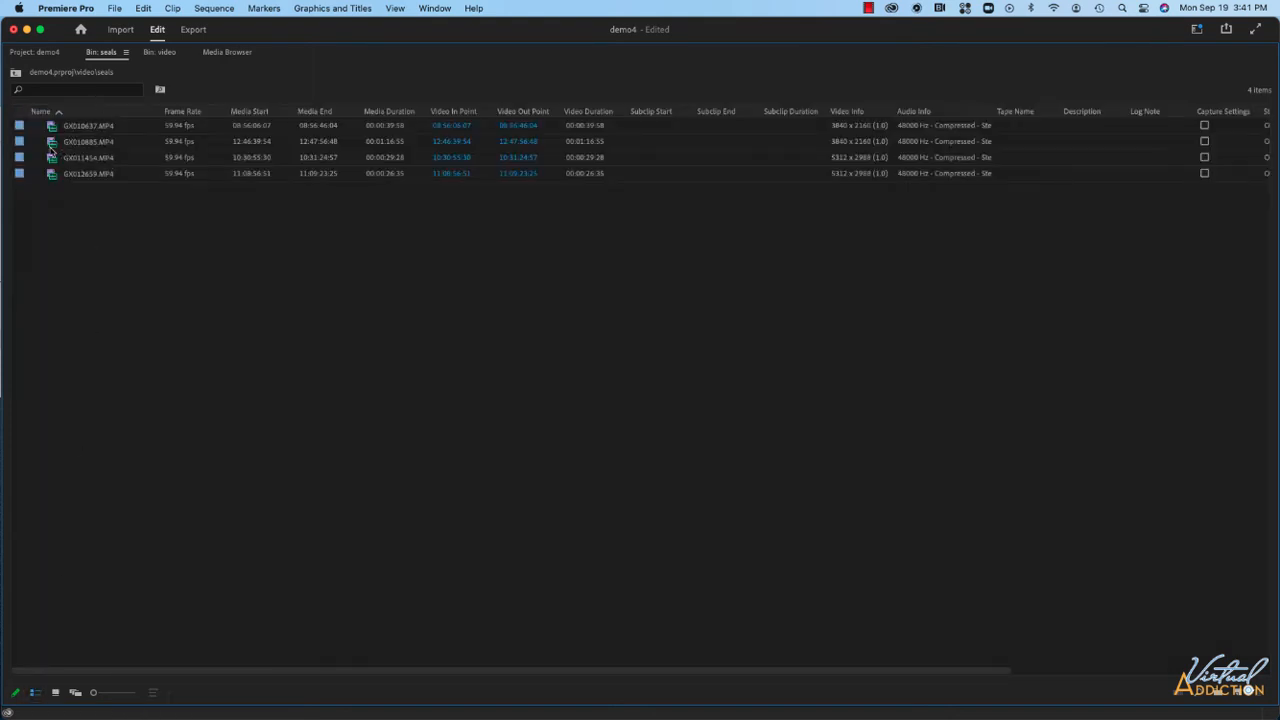
# Change the label color of clip GX010637.MP4 to Cerulean.
pyautogui.rightClick(21, 127)
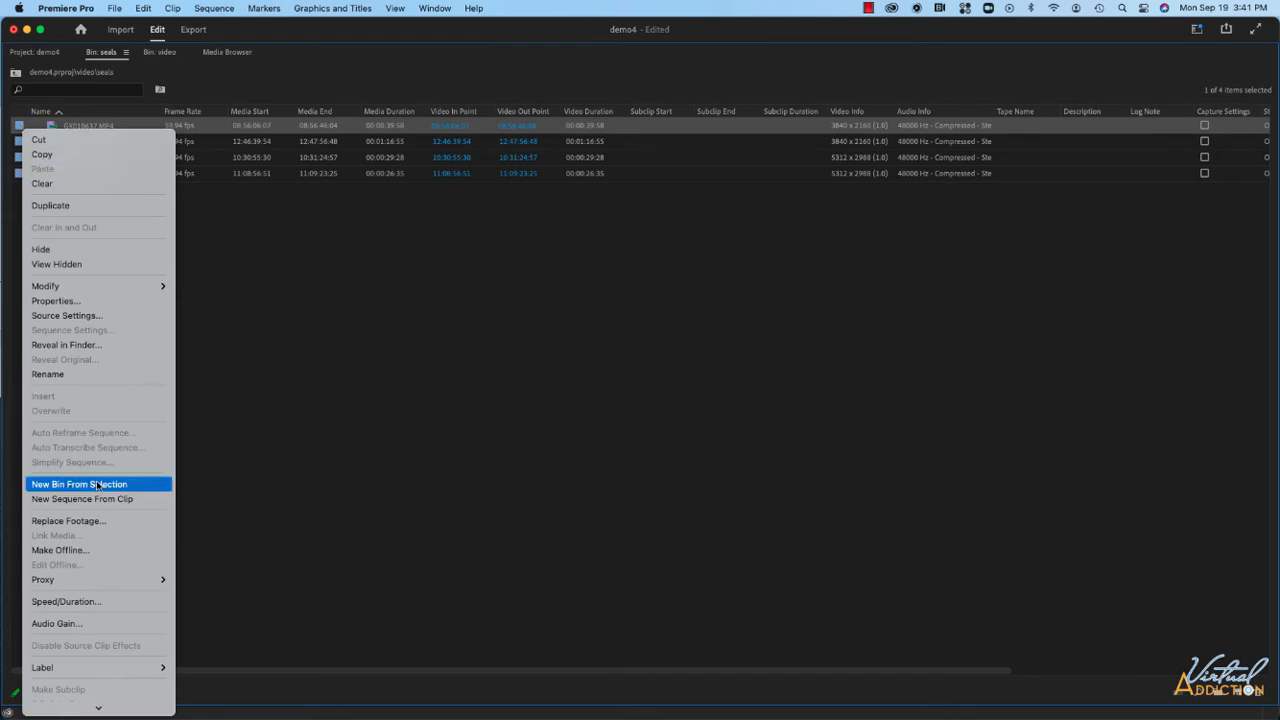
pyautogui.moveTo(94, 566)
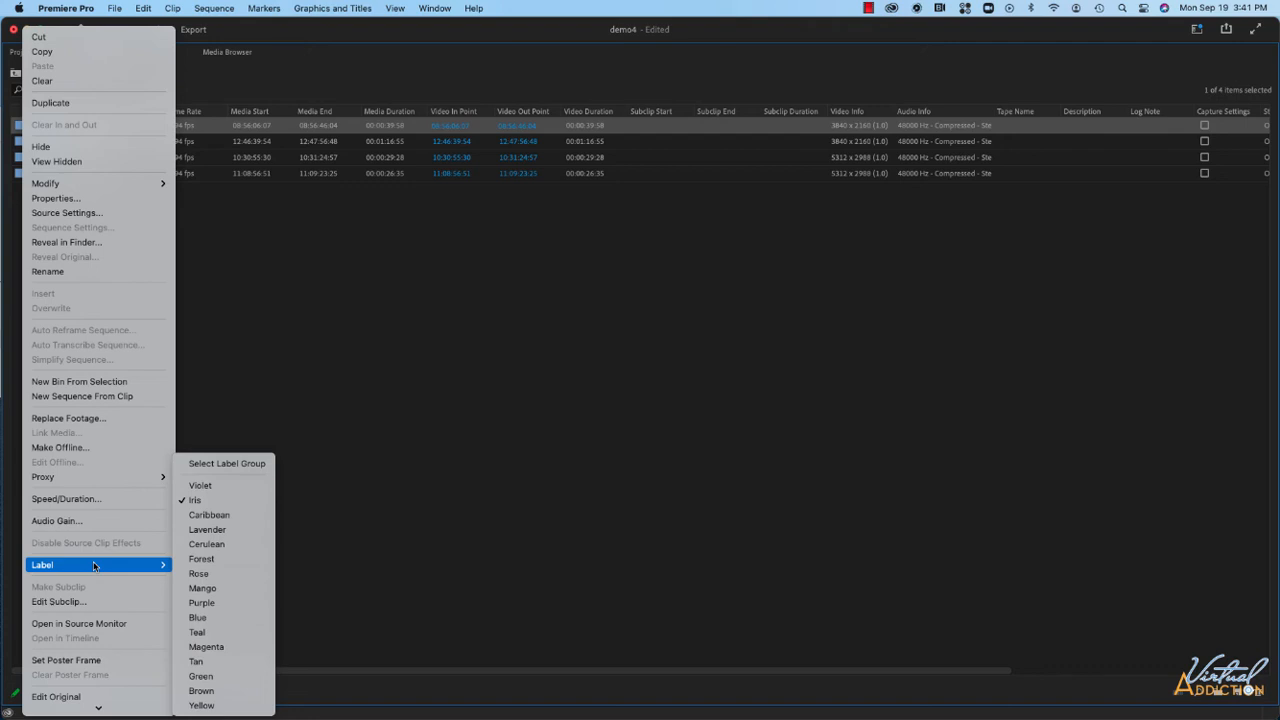
pyautogui.click(227, 548)
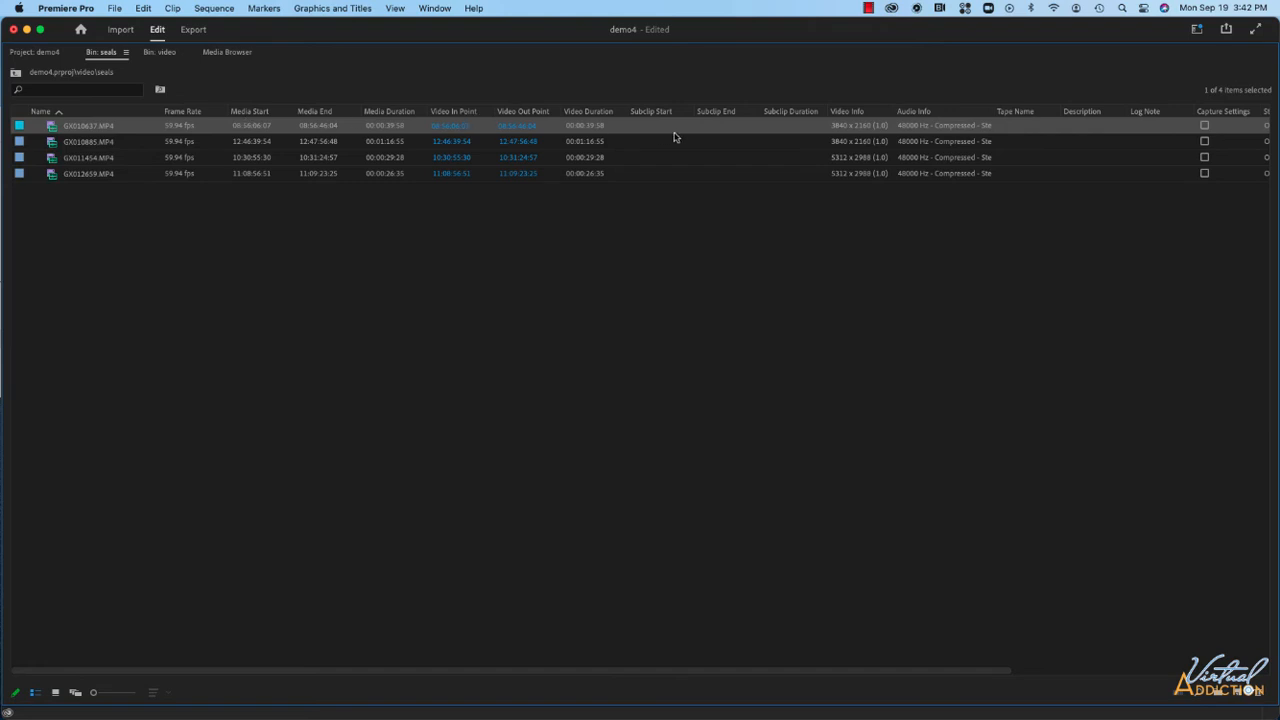
# Enter the description harbor seal flipping for clip GX010637.MP4.
pyautogui.click(1082, 127)
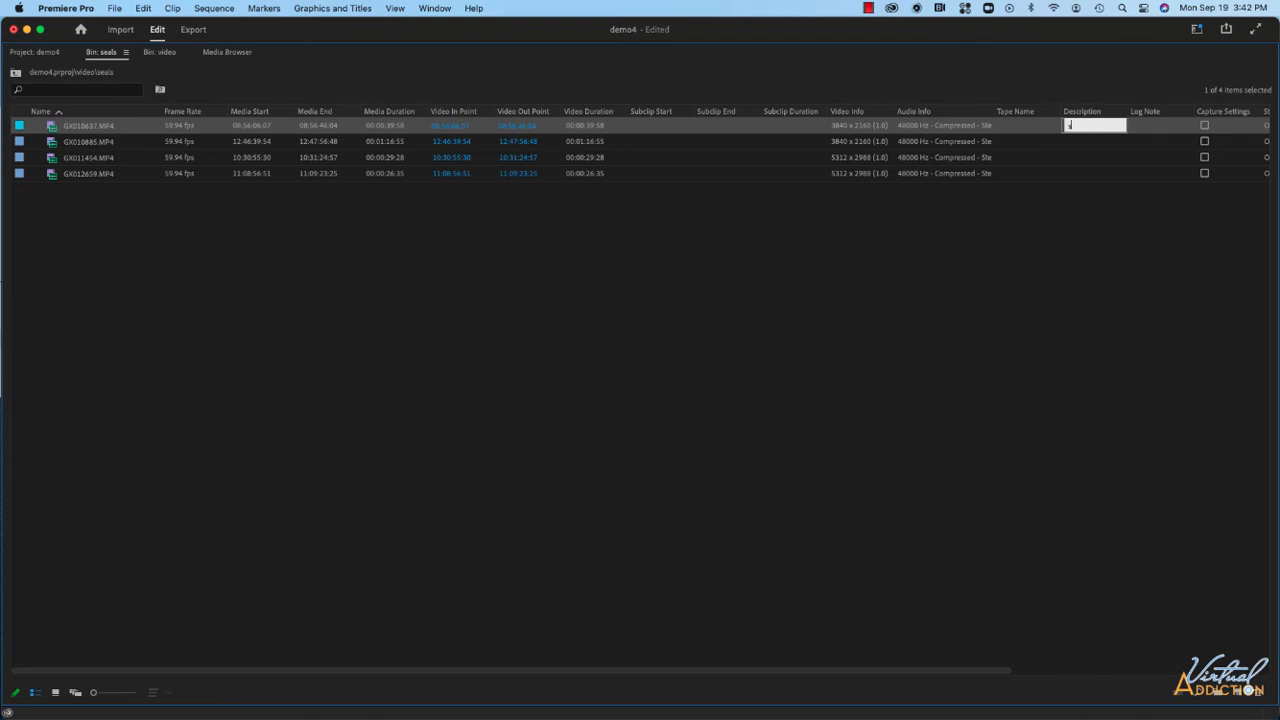
pyautogui.write('harbor seal flipping')
pyautogui.click(1068, 206)
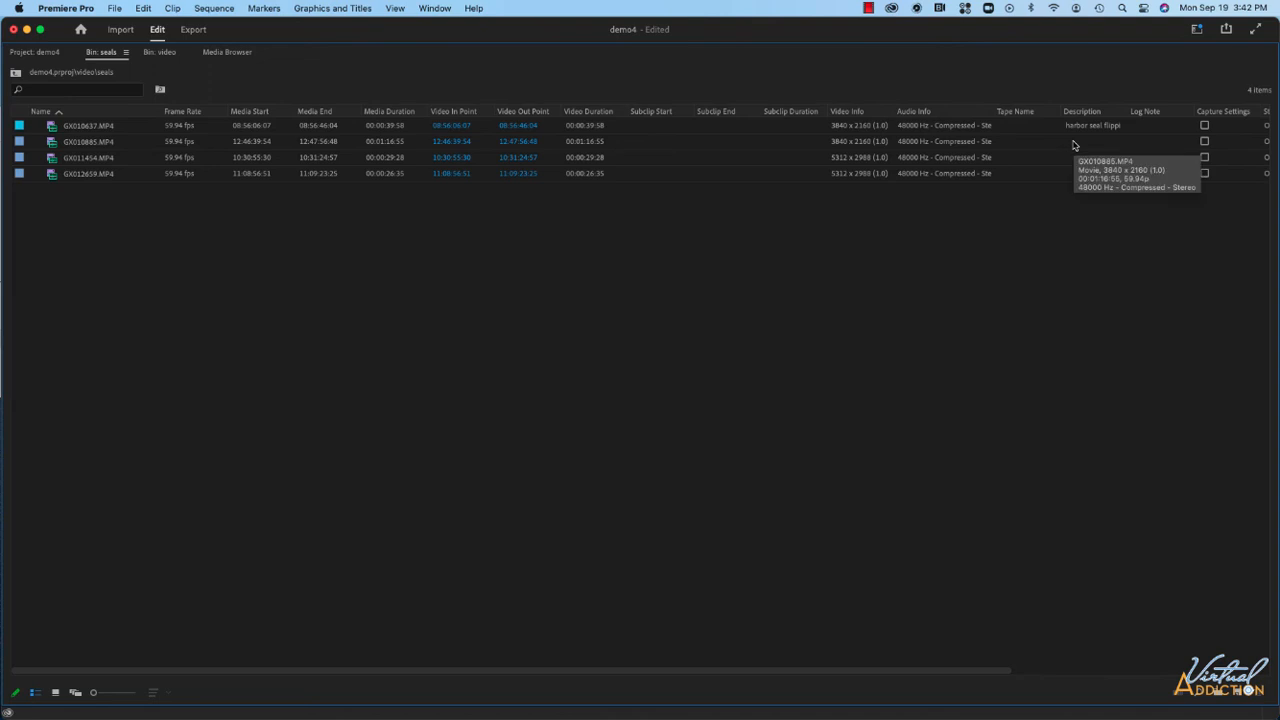
# Enter a description beginning 3sec, good captu for clip GX010885.MP4.
pyautogui.click(1074, 142)
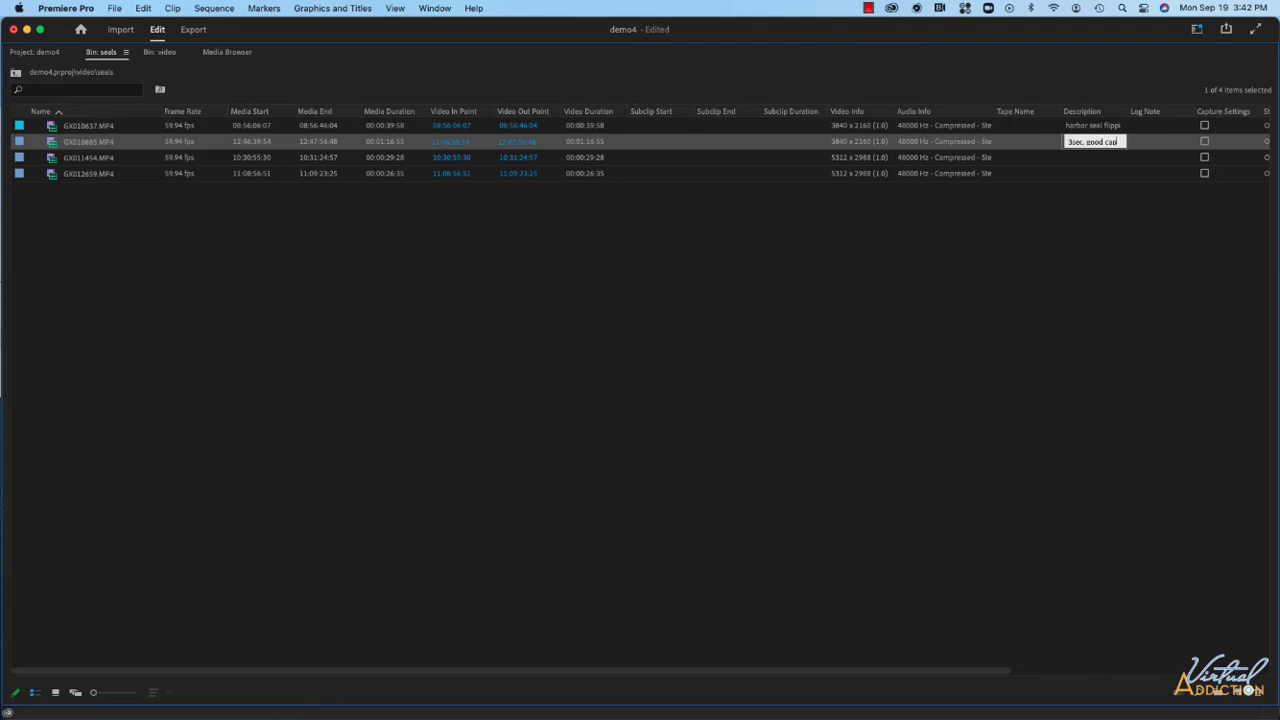
pyautogui.click(1059, 240)
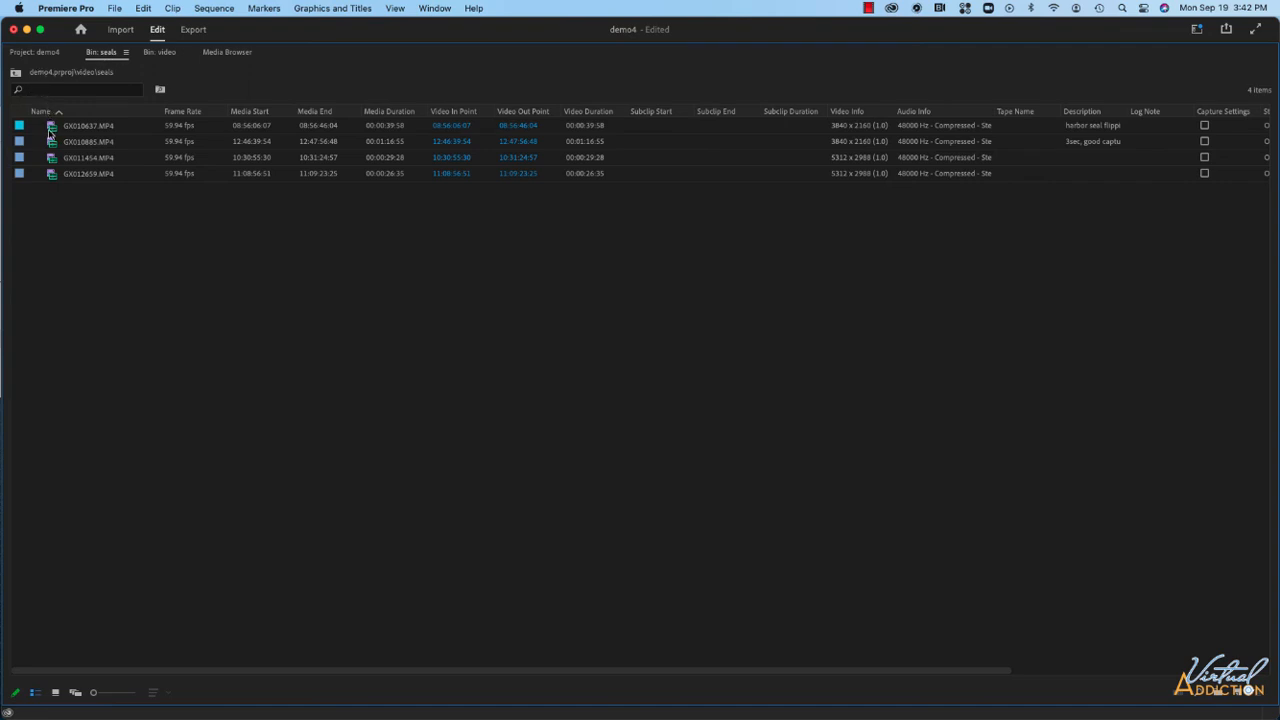
# Search the whole project for fish and switch the project panel to list view.
pyautogui.click(40, 54)
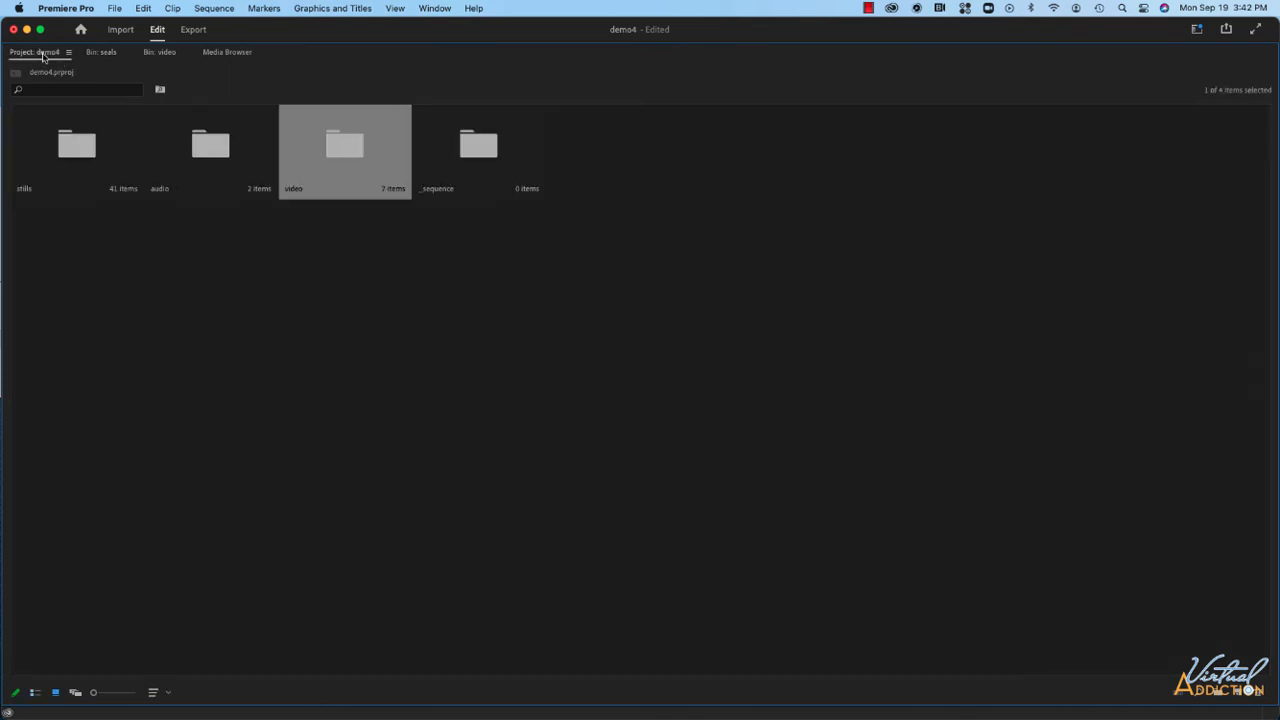
pyautogui.click(33, 92)
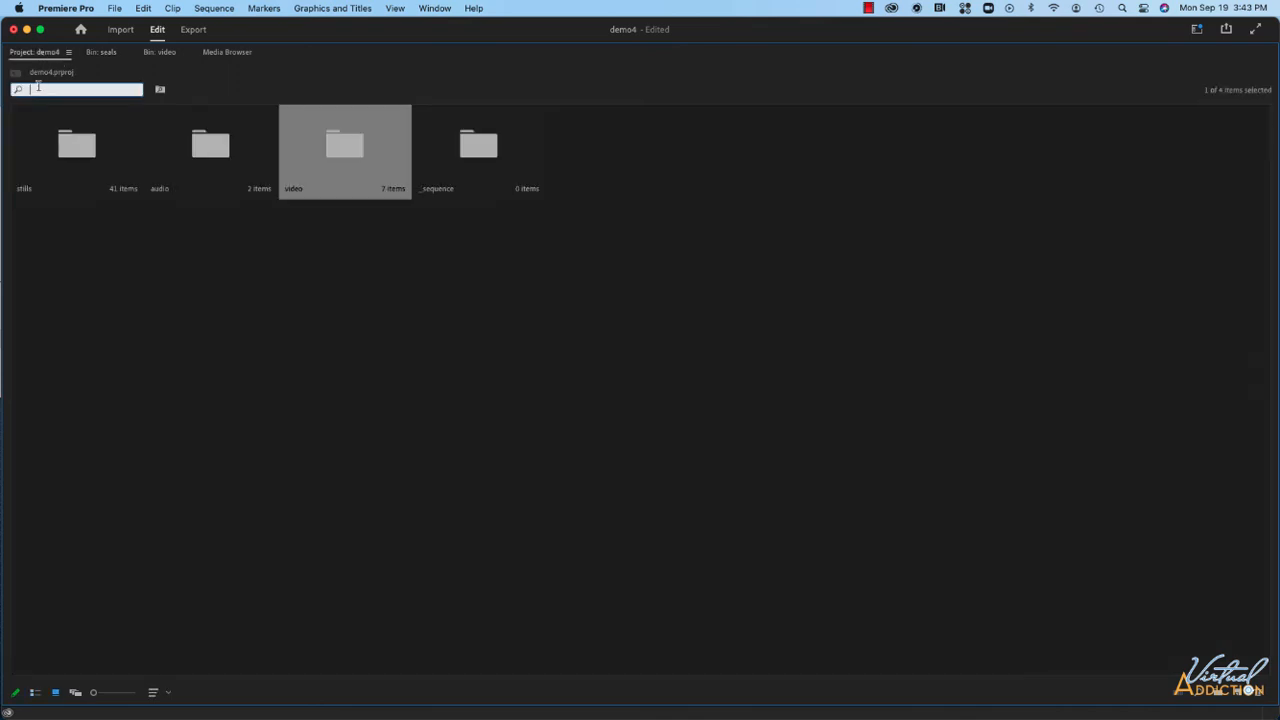
pyautogui.write('fish')
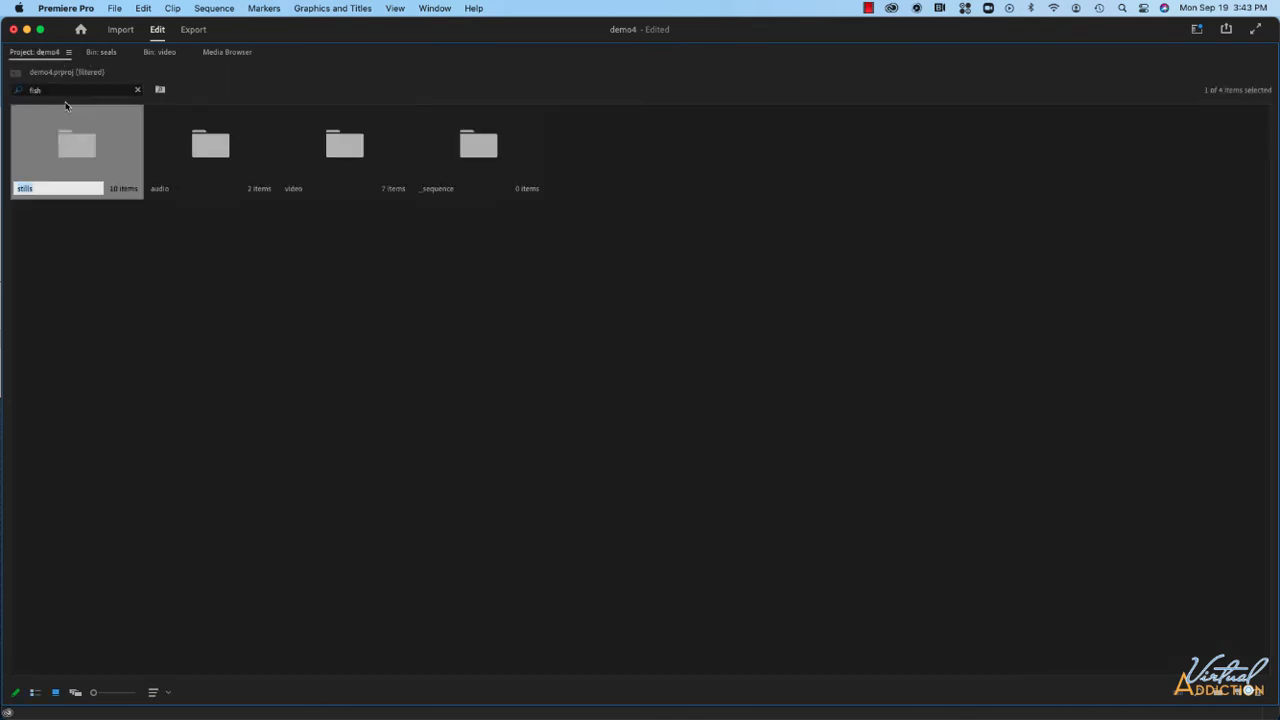
pyautogui.click(35, 693)
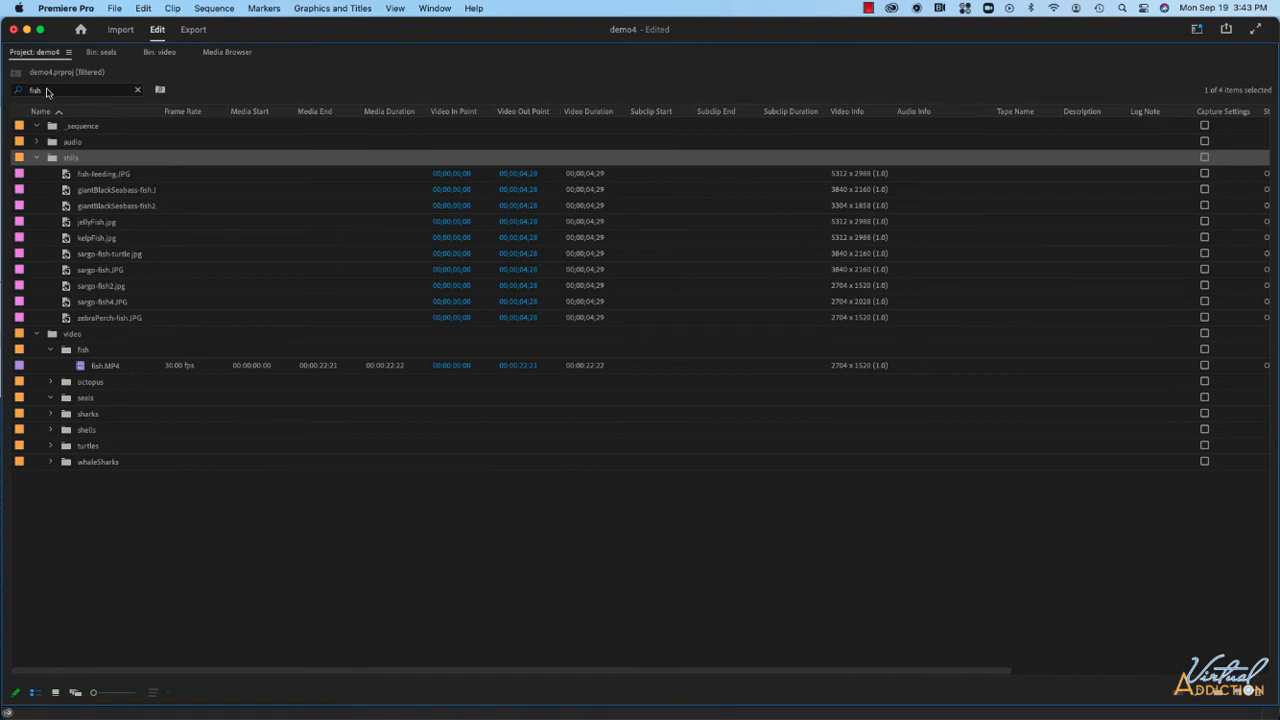
# Replace the project search term with seal to filter for seal media.
pyautogui.click(46, 91)
pyautogui.press('Return')
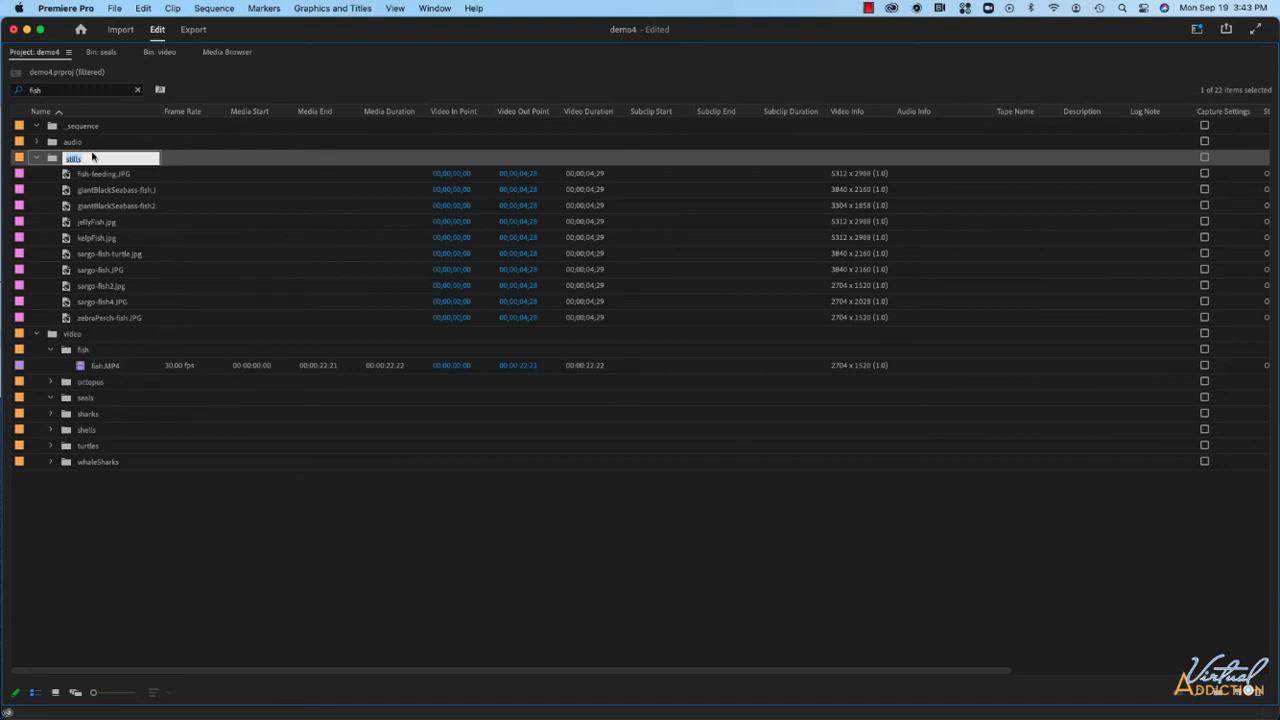
pyautogui.moveTo(57, 92); pyautogui.dragTo(16, 90)
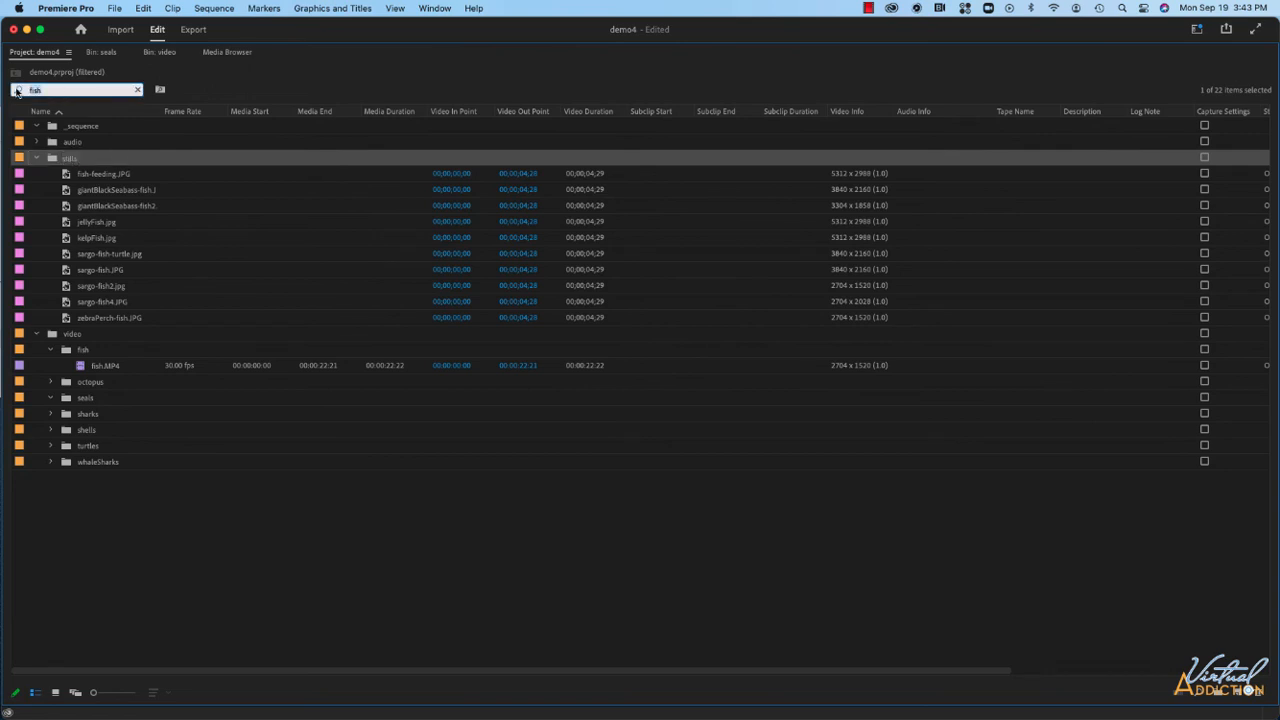
pyautogui.write('seal')
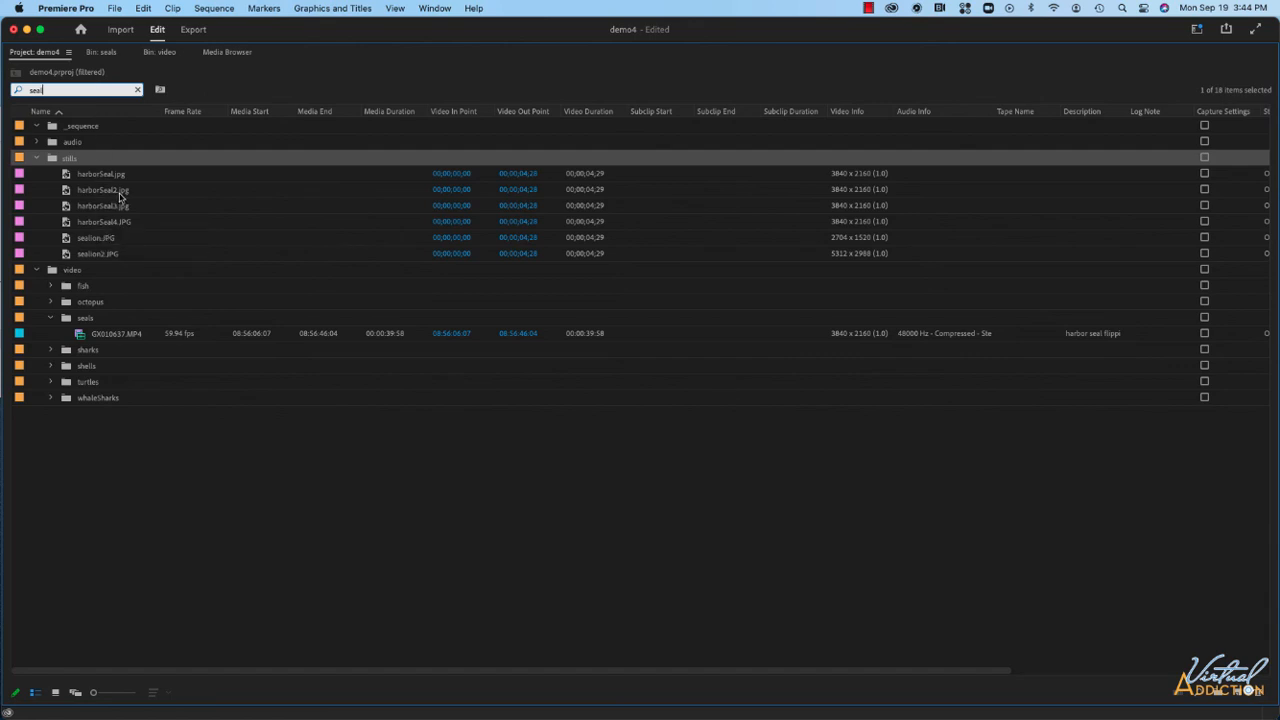
# Expand the octopus bin, clear the search, and enter the description seal for clip octoWalk1.MP4.
pyautogui.click(51, 301)
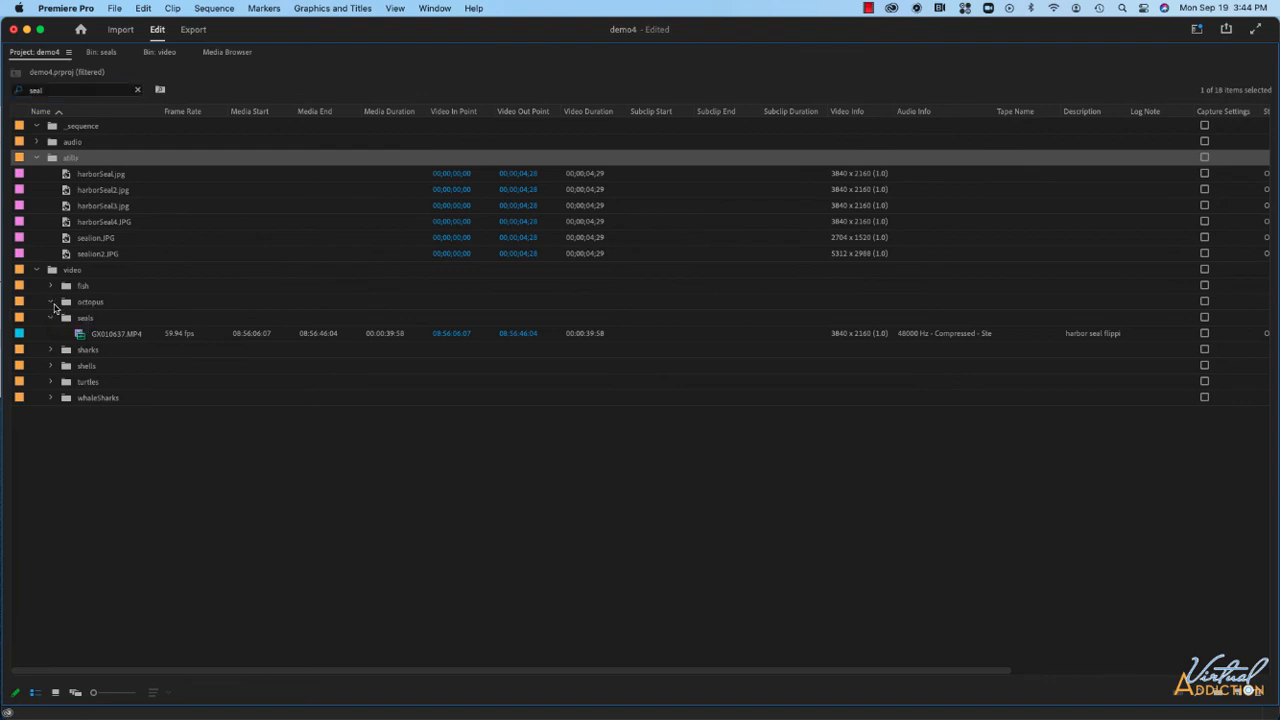
pyautogui.click(138, 92)
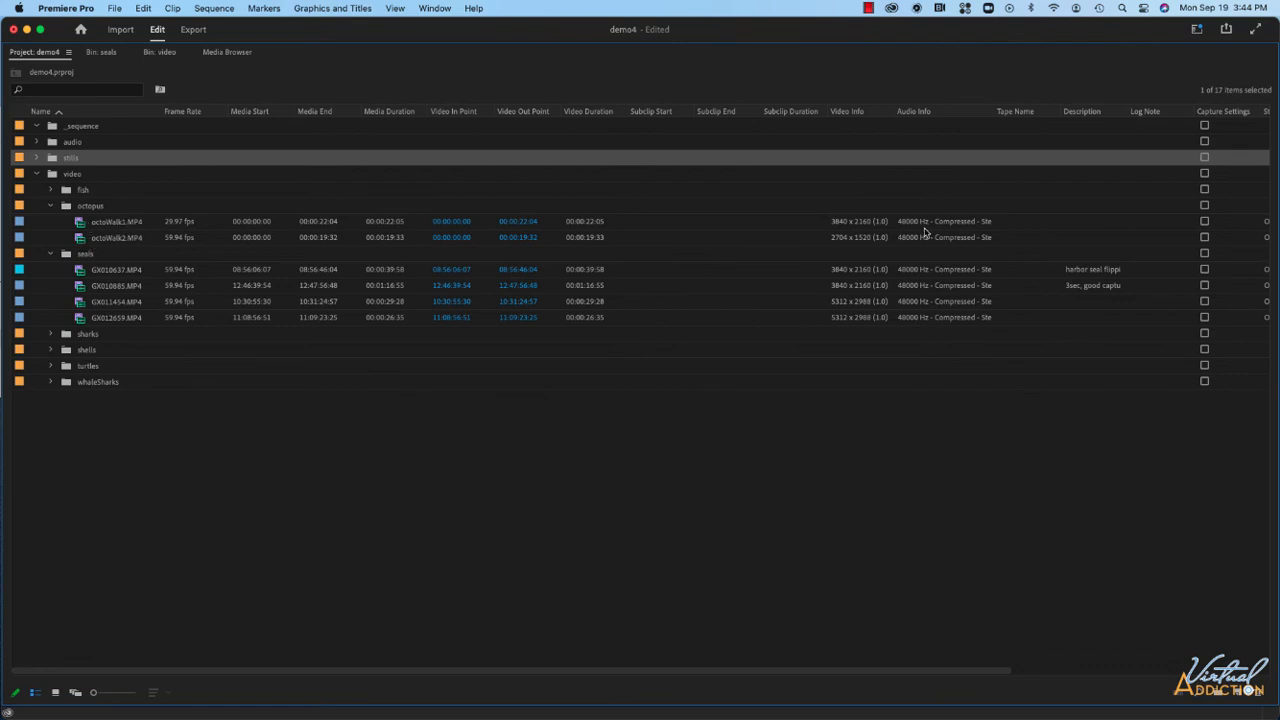
pyautogui.click(1077, 221)
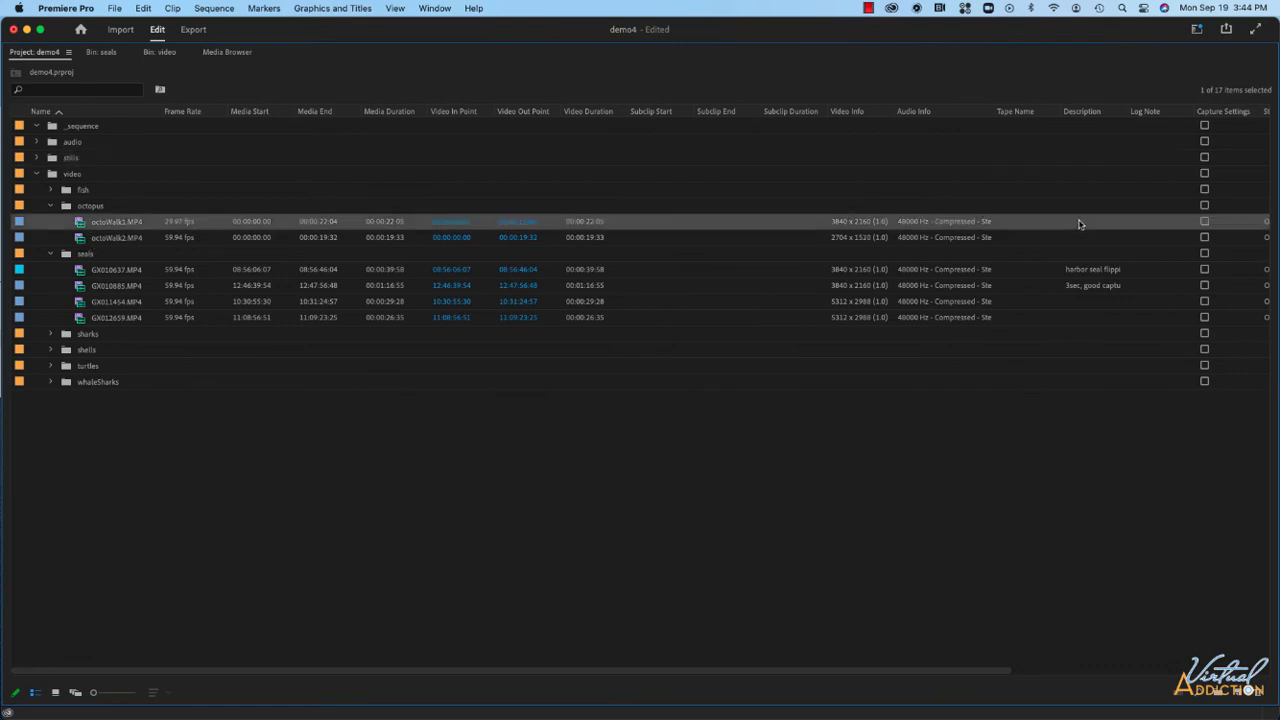
pyautogui.click(1079, 221)
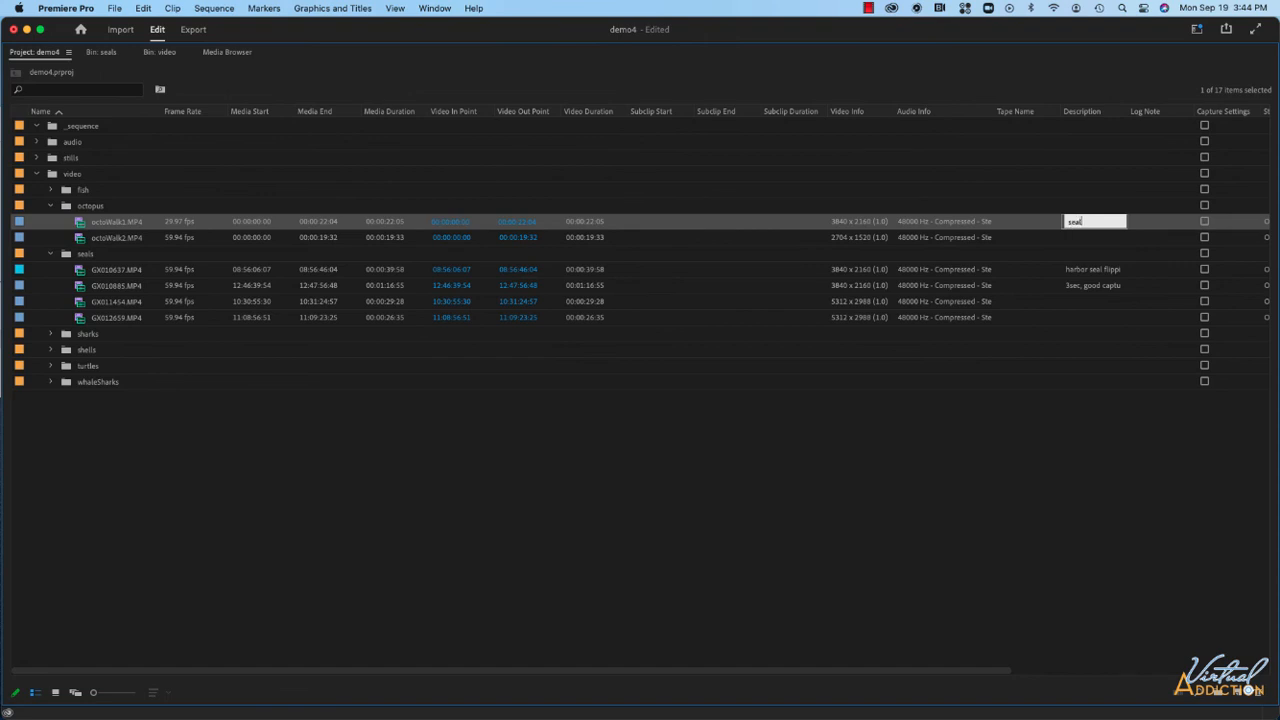
pyautogui.press('Return')
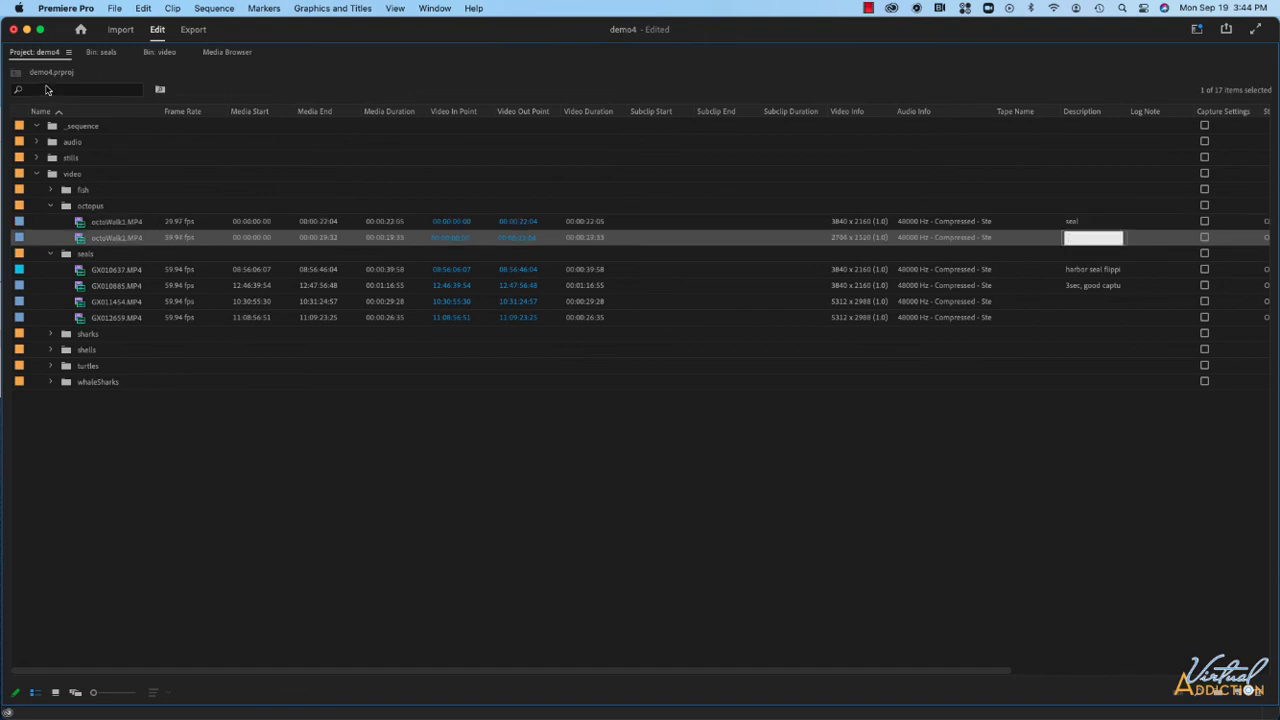
# Search the project for seal, then enlarge the clip thumbnails in the octopus bin's icon view.
pyautogui.click(47, 90)
pyautogui.write('seal')
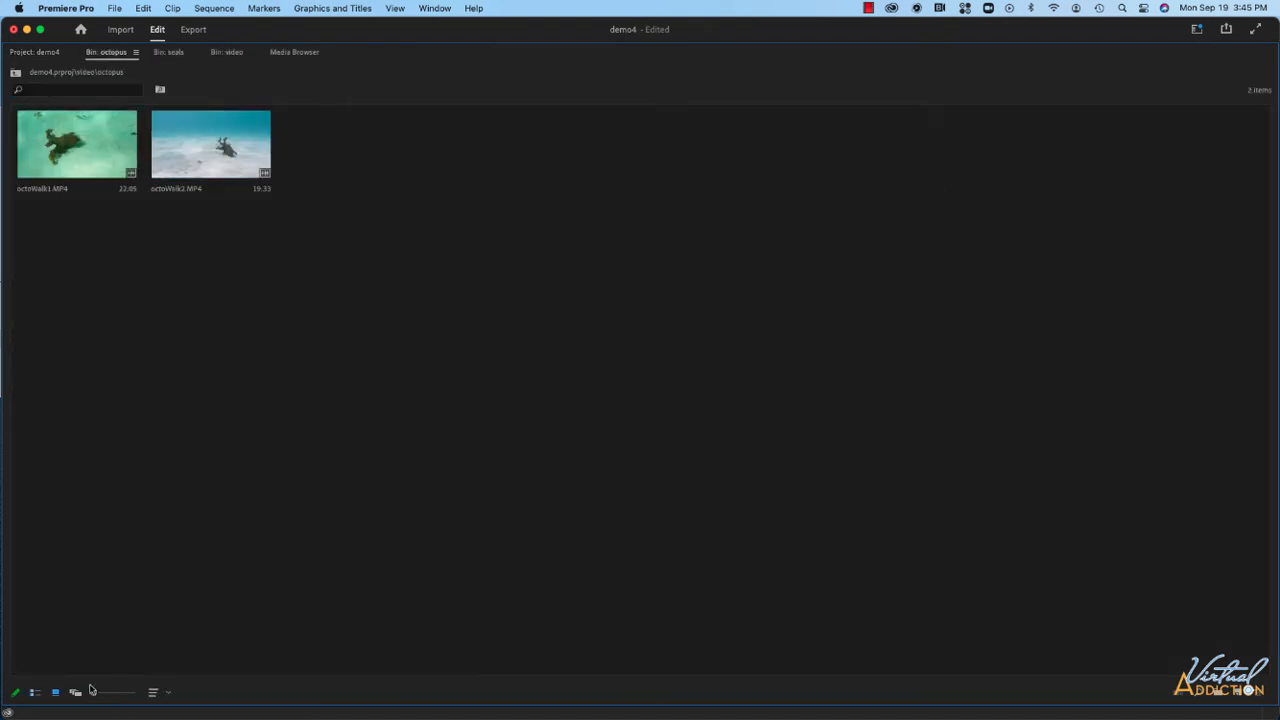
pyautogui.moveTo(93, 696); pyautogui.dragTo(117, 692)
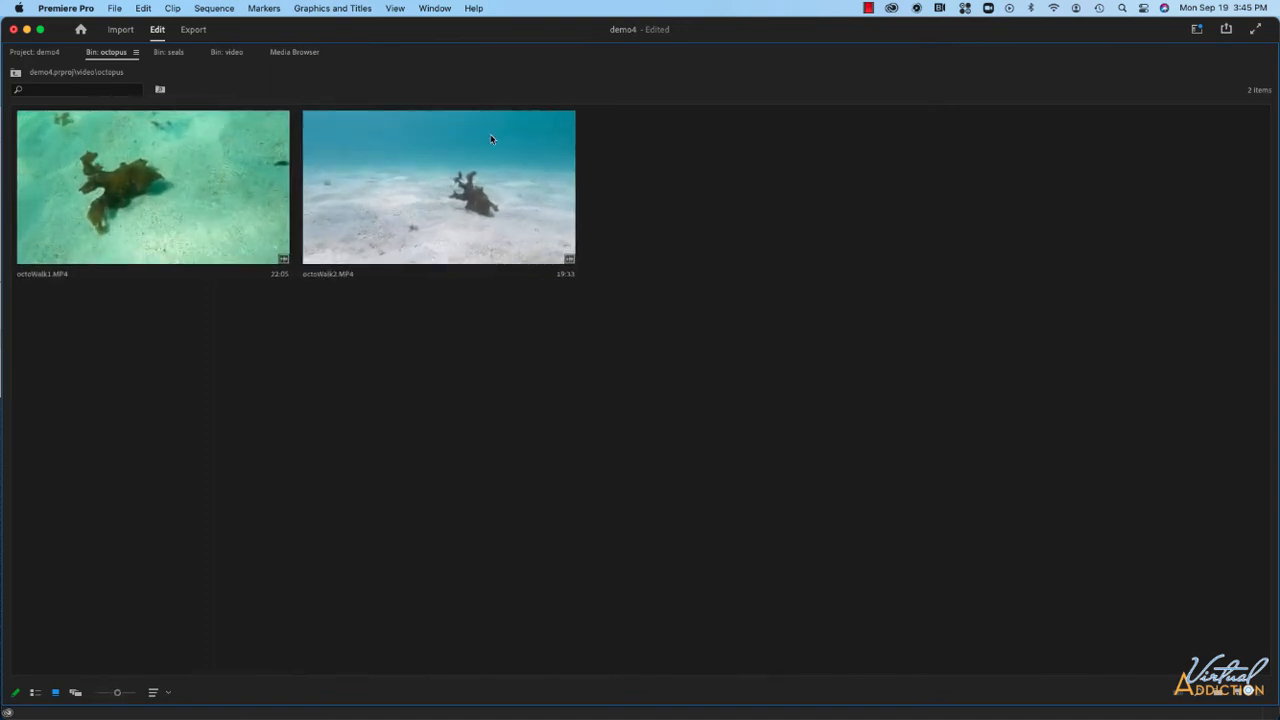